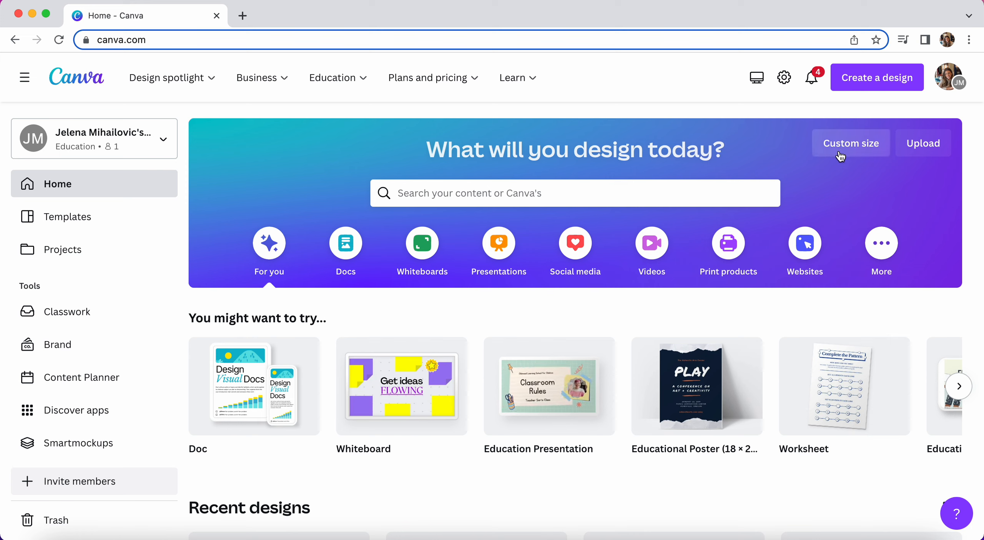
# Step: Create a new custom-size design 24 in wide and 36 in high
pyautogui.click(840, 156)
pyautogui.click(688, 206)
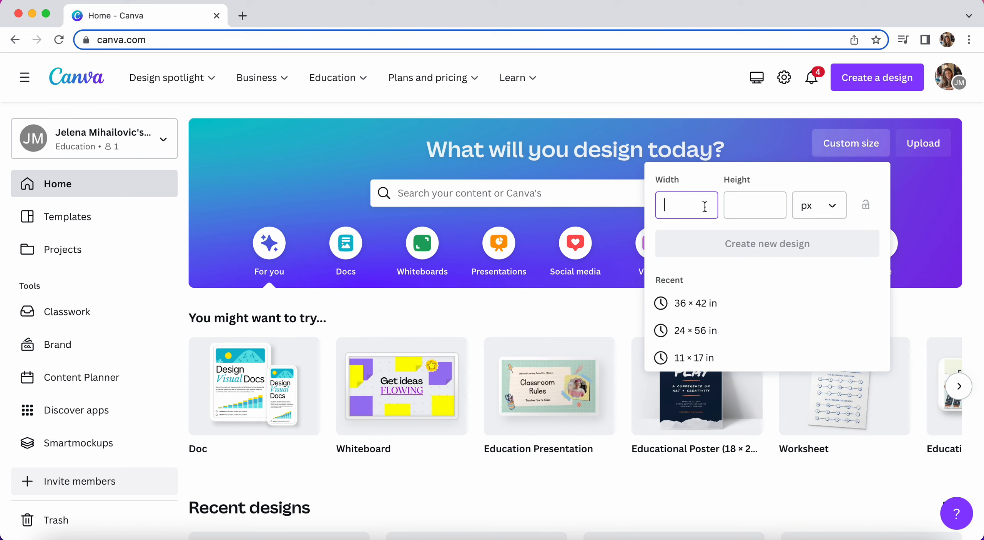
pyautogui.click(815, 210)
pyautogui.click(815, 269)
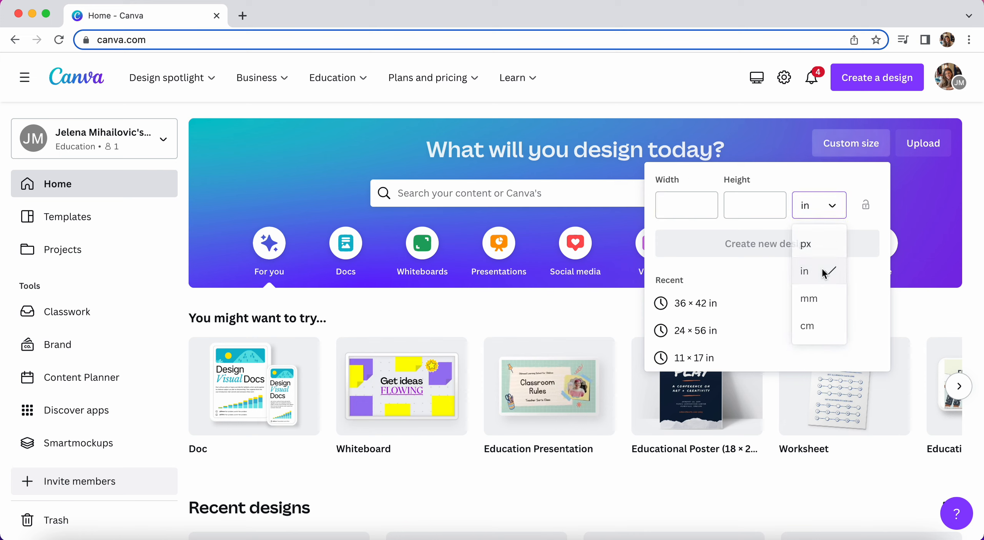
pyautogui.click(701, 209)
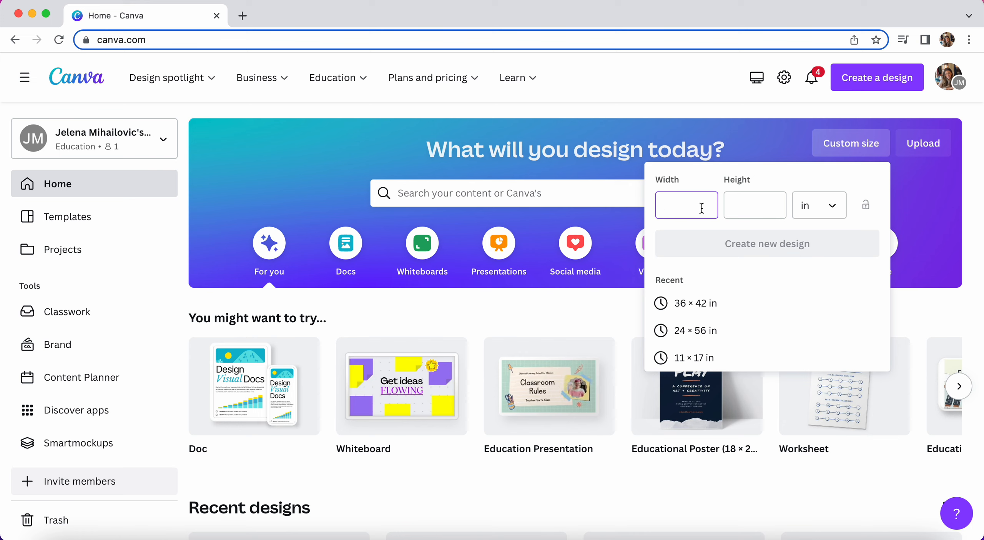
pyautogui.click(762, 203)
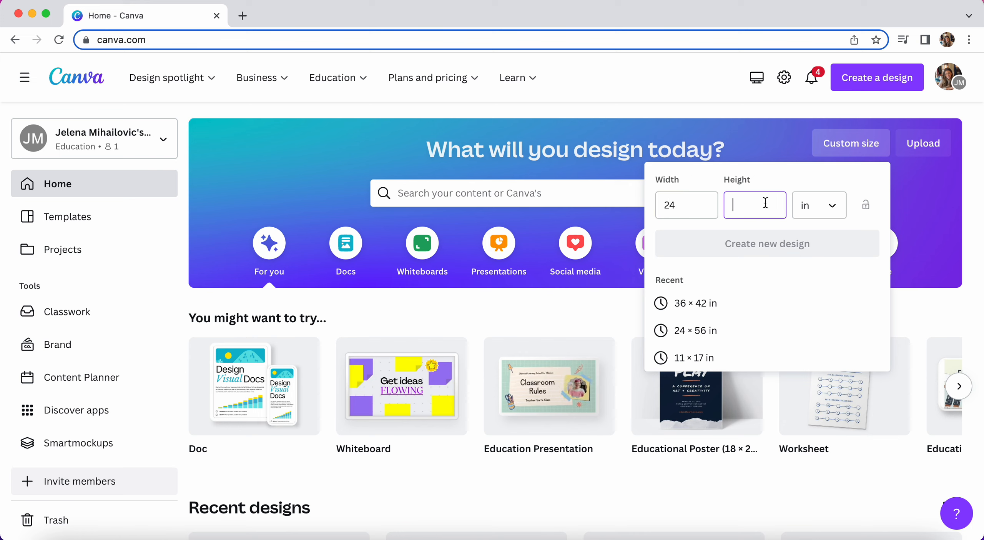
pyautogui.write('28')
pyautogui.press('BackSpace')
pyautogui.press('BackSpace')
pyautogui.write('36')
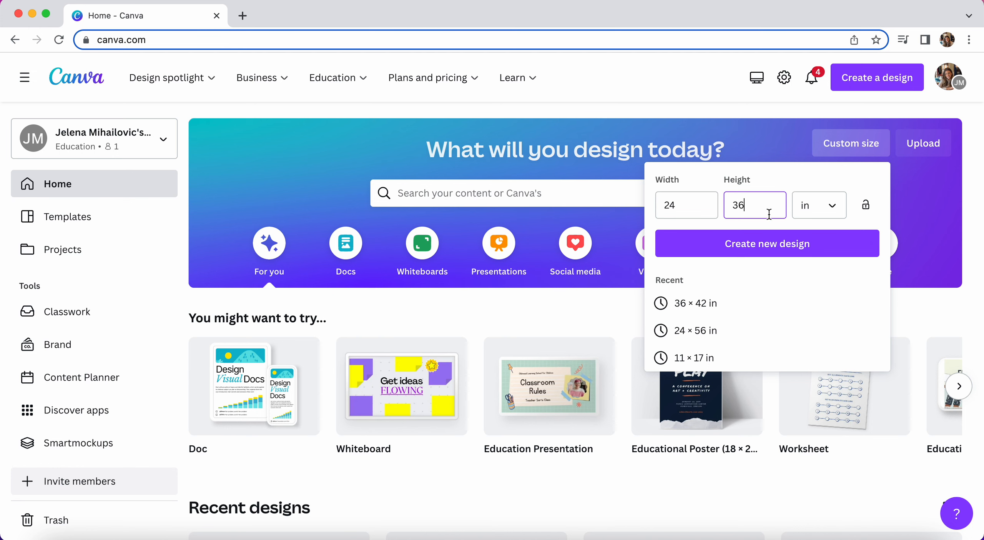
pyautogui.click(793, 242)
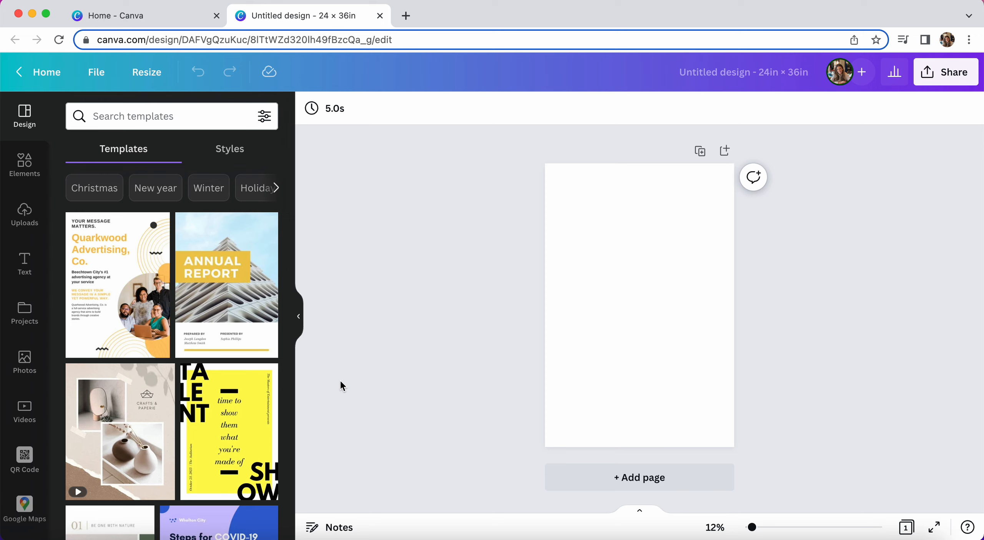
# Step: Browse the suggested templates for the blank 24 × 36 in design
pyautogui.scroll(-5, 238, 373)
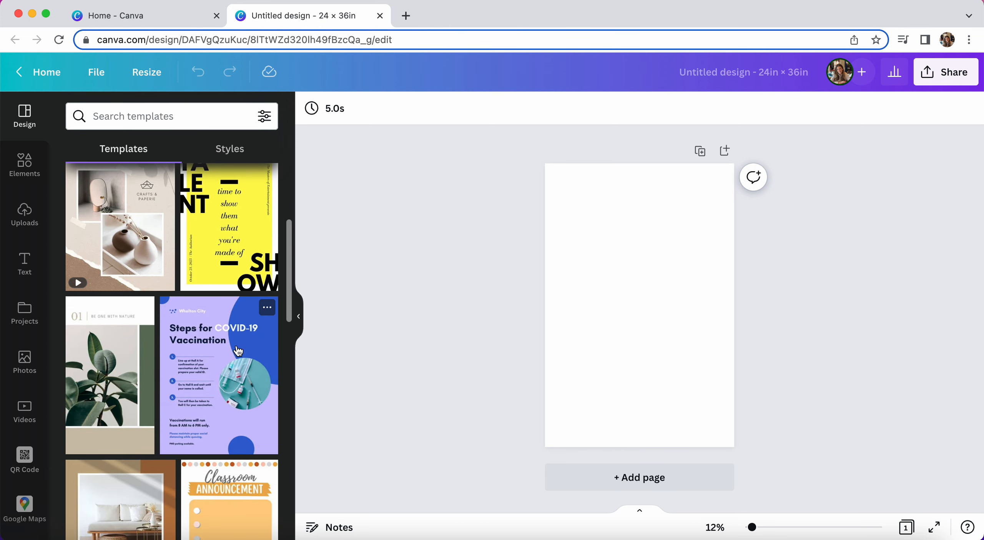
pyautogui.scroll(-5, 221, 342)
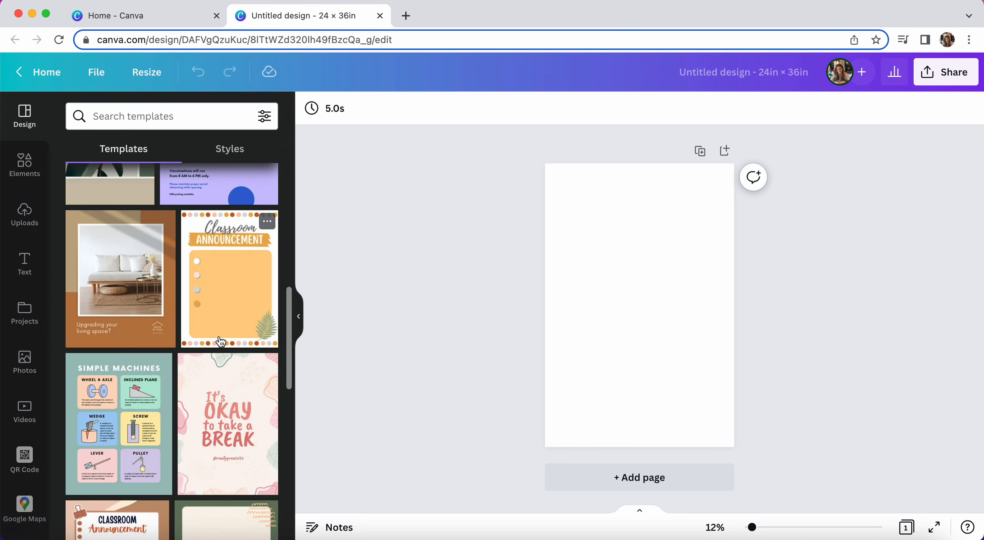
pyautogui.scroll(-10, 214, 418)
pyautogui.scroll(-10, 214, 419)
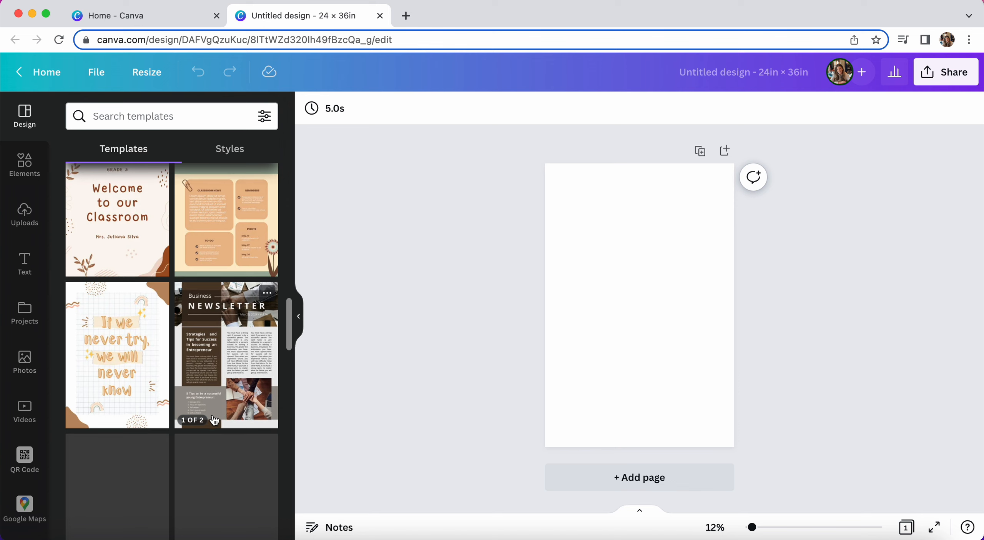
pyautogui.scroll(-4, 214, 311)
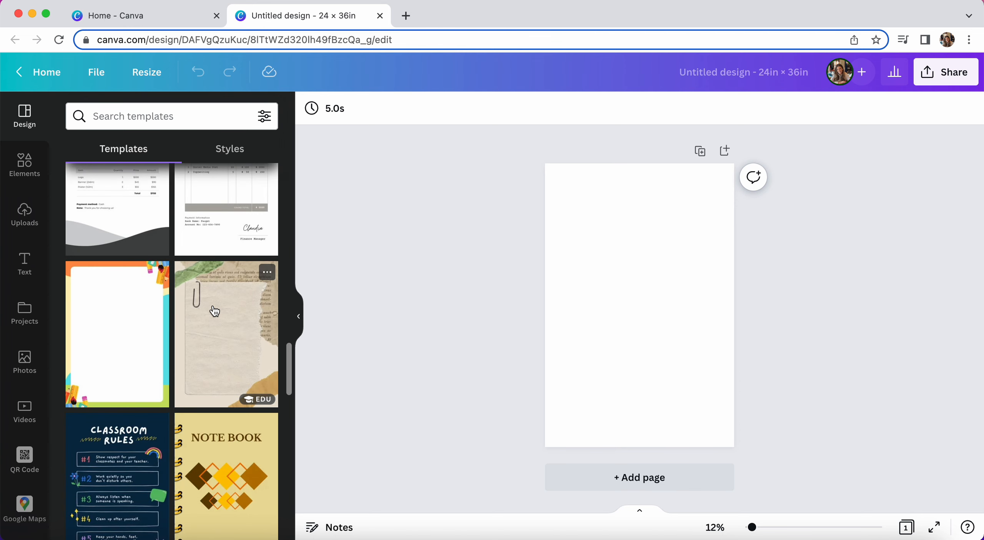
pyautogui.scroll(-7, 214, 311)
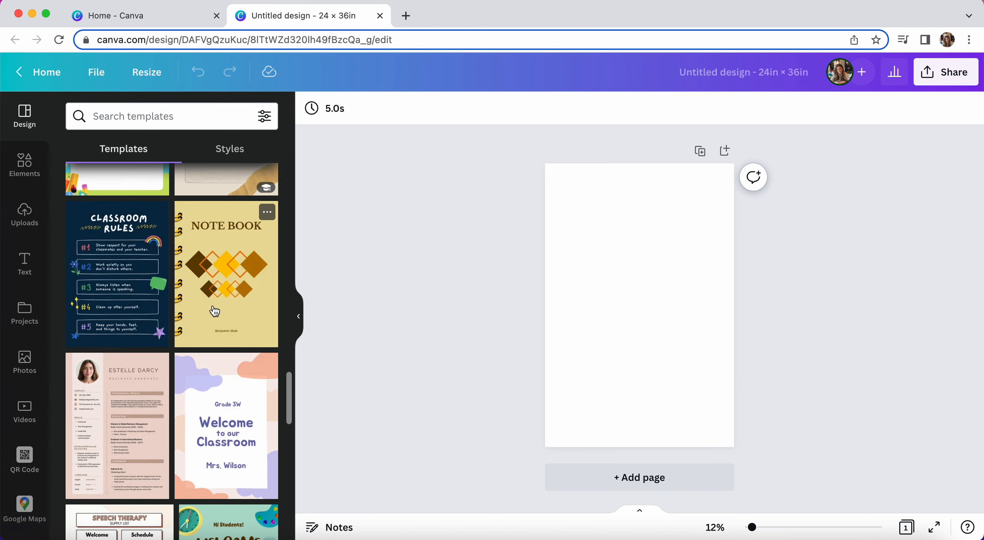
pyautogui.scroll(-5, 208, 431)
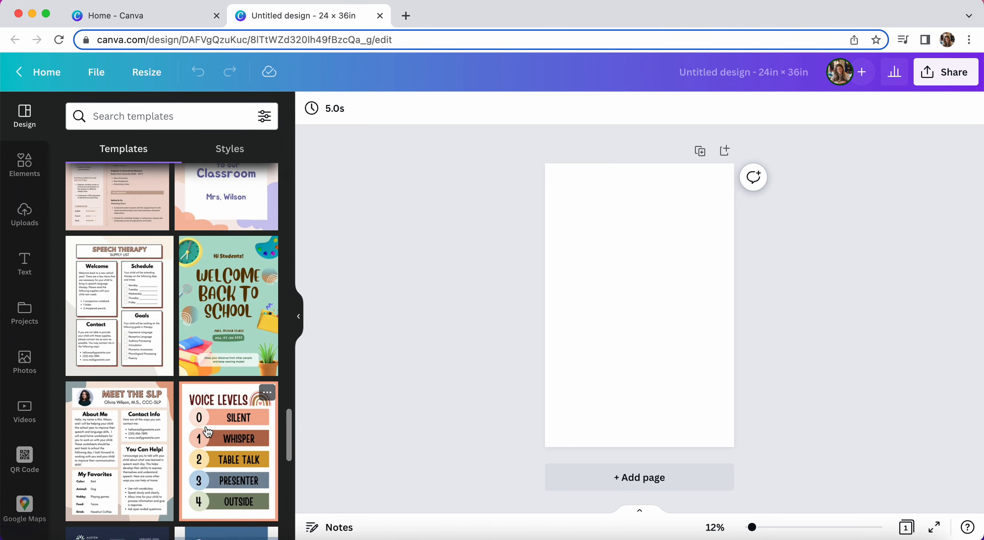
pyautogui.scroll(3, 188, 357)
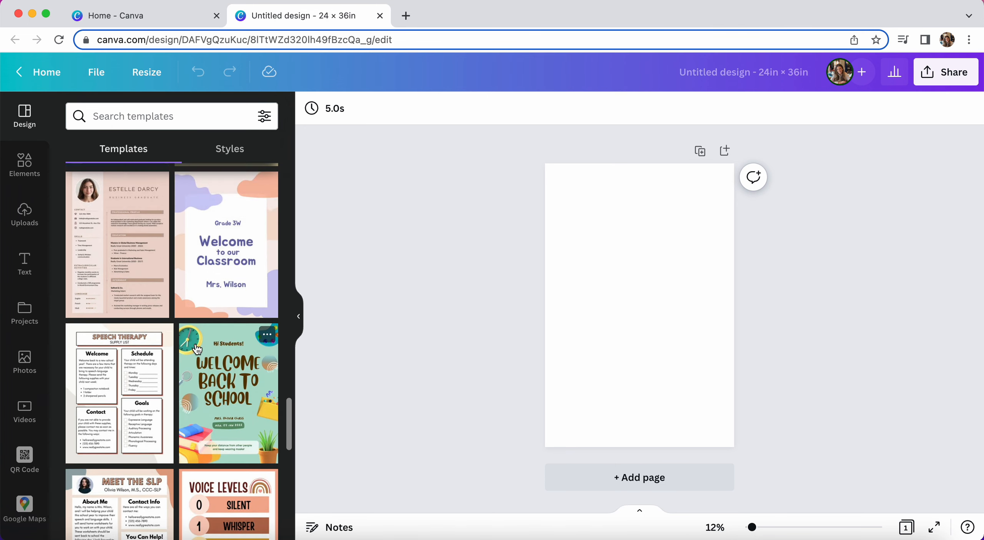
pyautogui.scroll(-10, 200, 373)
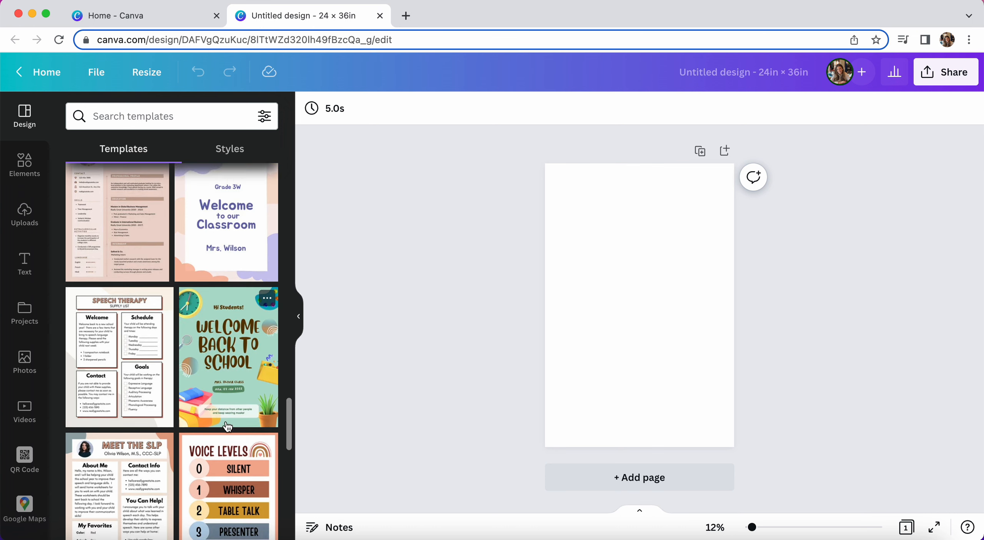
# Step: Search the templates for "beach" and look through the matching designs
pyautogui.click(161, 125)
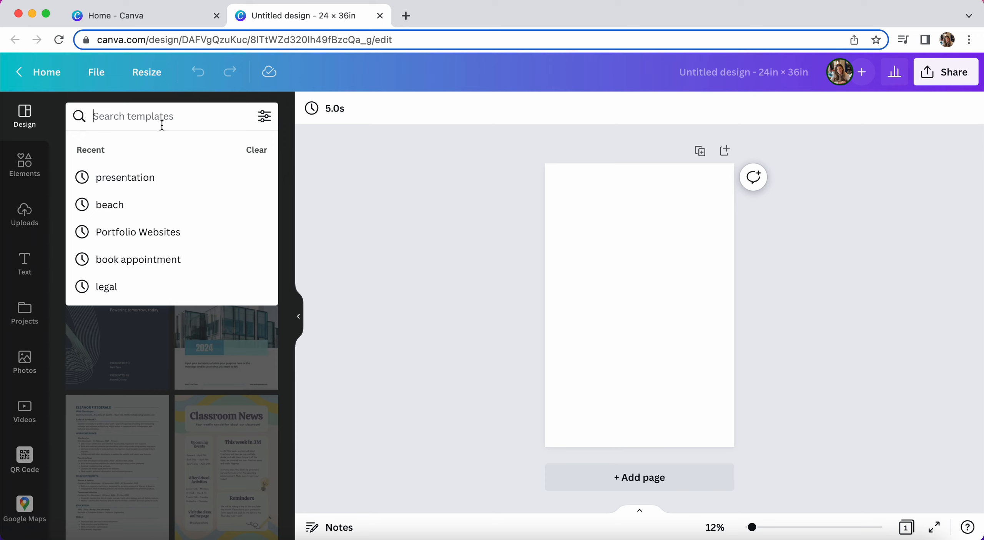
pyautogui.click(161, 203)
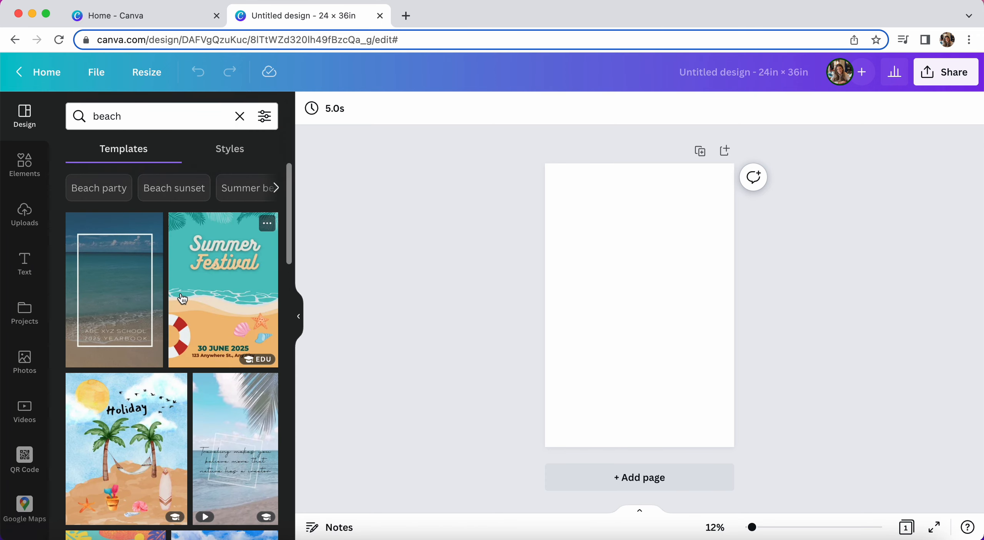
pyautogui.scroll(-10, 247, 447)
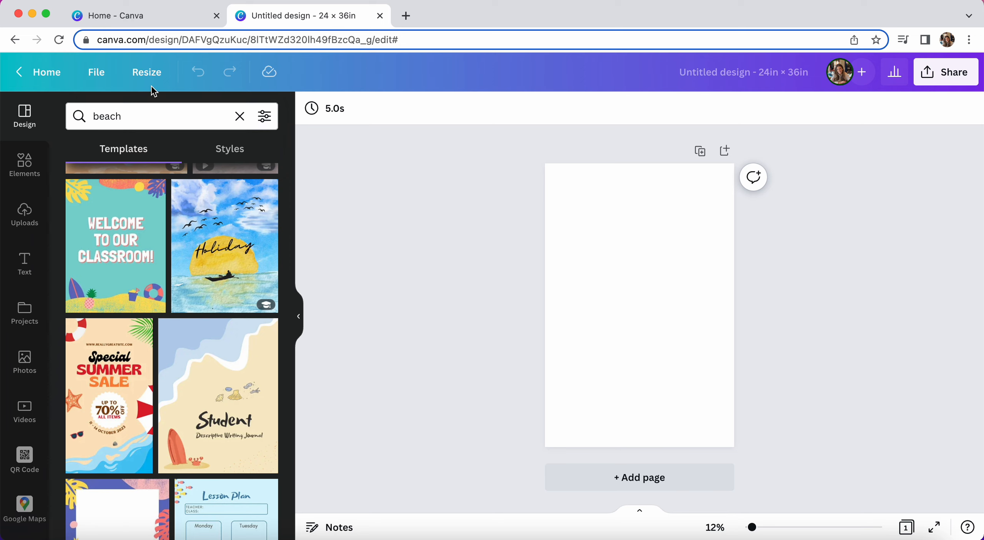
# Step: Return to the home page and create a new blank Presentation (16:9) design
pyautogui.click(57, 72)
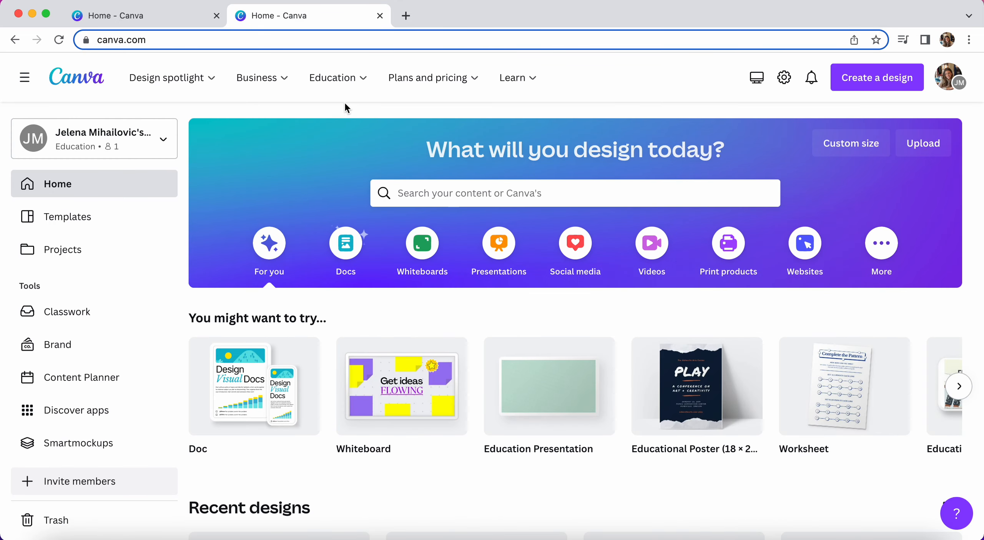
pyautogui.click(500, 240)
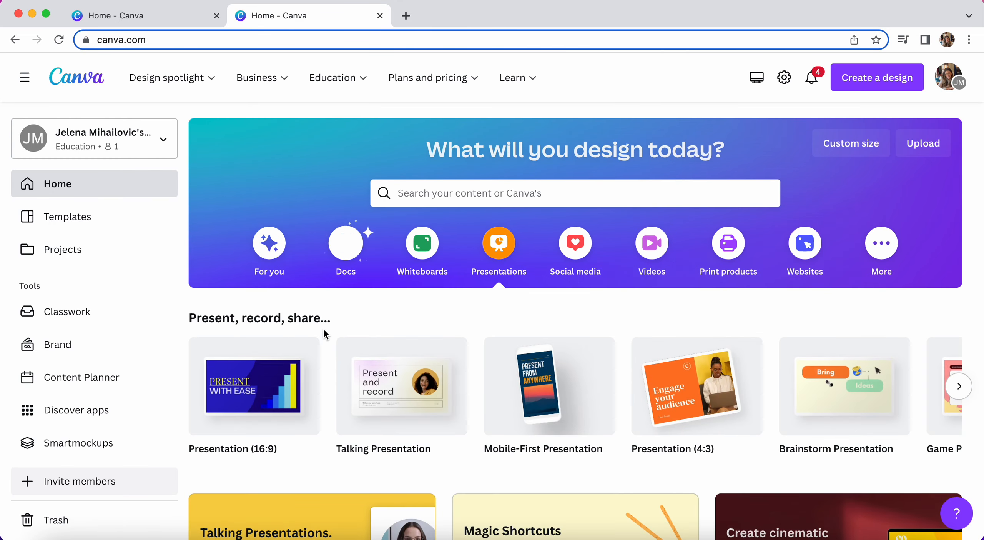
pyautogui.scroll(-3, 336, 379)
pyautogui.click(283, 296)
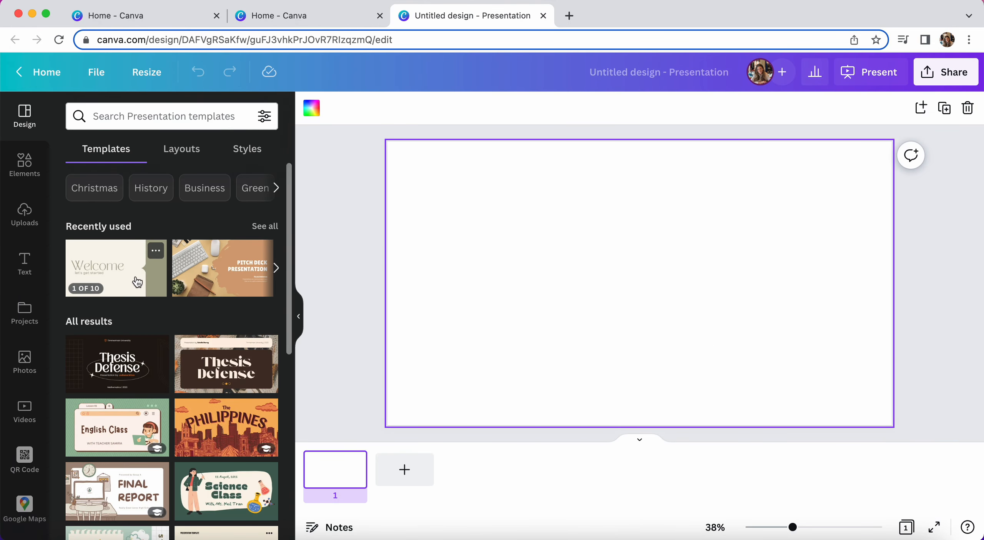
# Step: Look over the suggested presentation templates and search them for "research"
pyautogui.scroll(-2, 188, 423)
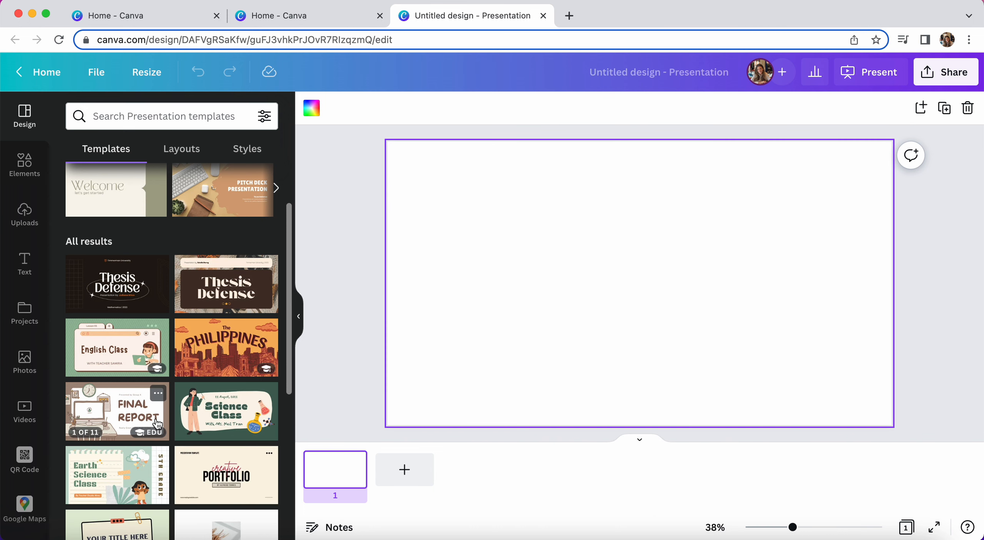
pyautogui.scroll(2, 166, 404)
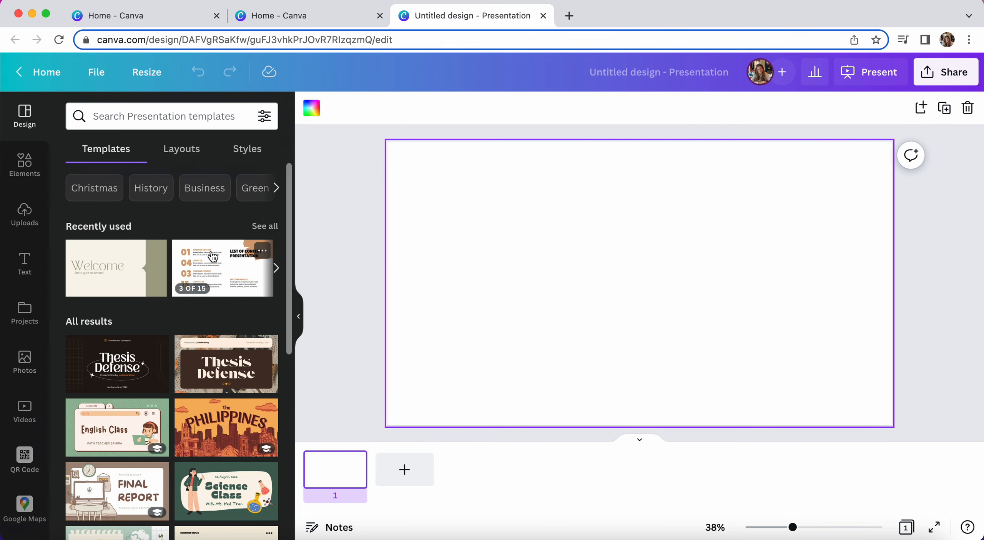
pyautogui.click(194, 103)
pyautogui.write('research')
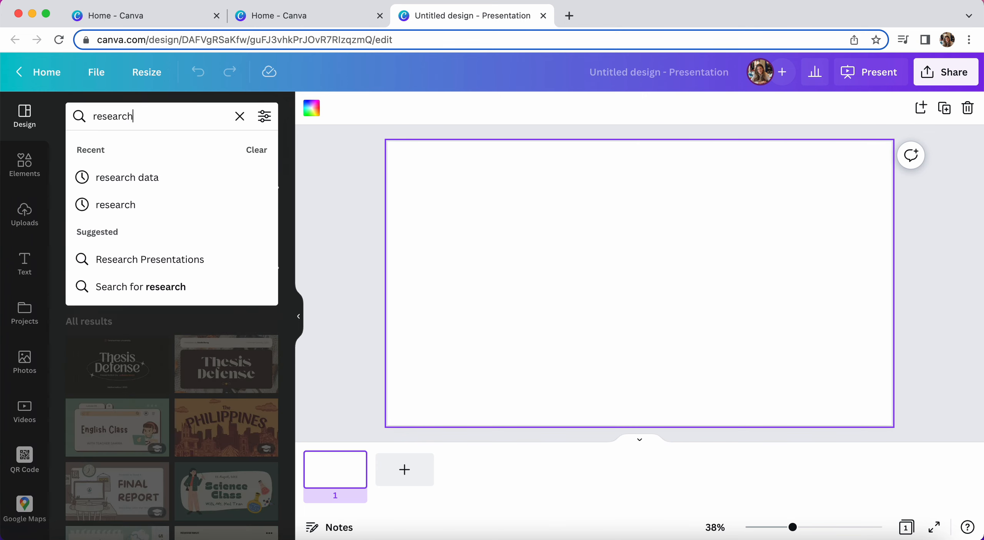
pyautogui.press('Return')
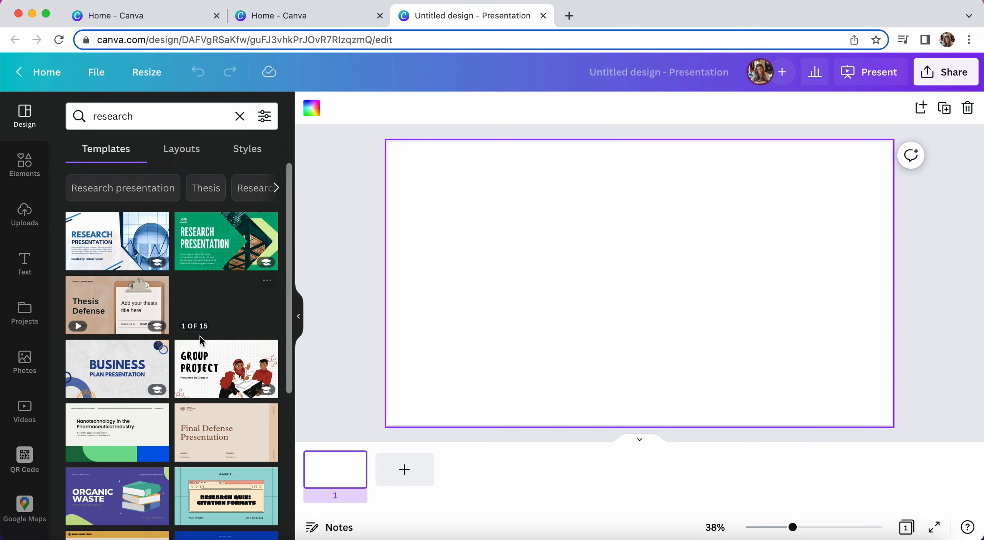
# Step: Browse the research templates and open the Green and Pink Doodle Hand drawn Science Project Presentation
pyautogui.scroll(-2, 199, 336)
pyautogui.scroll(-5, 201, 340)
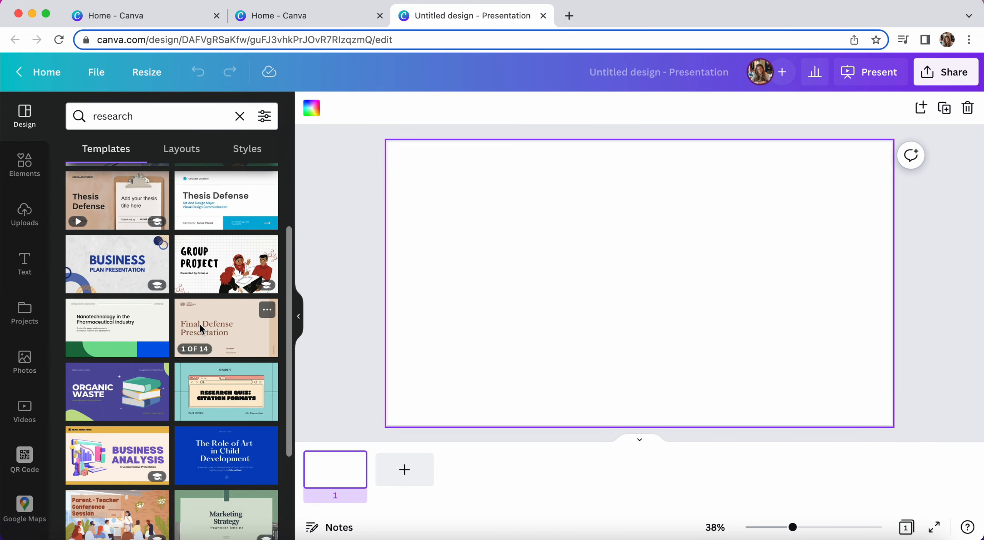
pyautogui.scroll(-8, 173, 384)
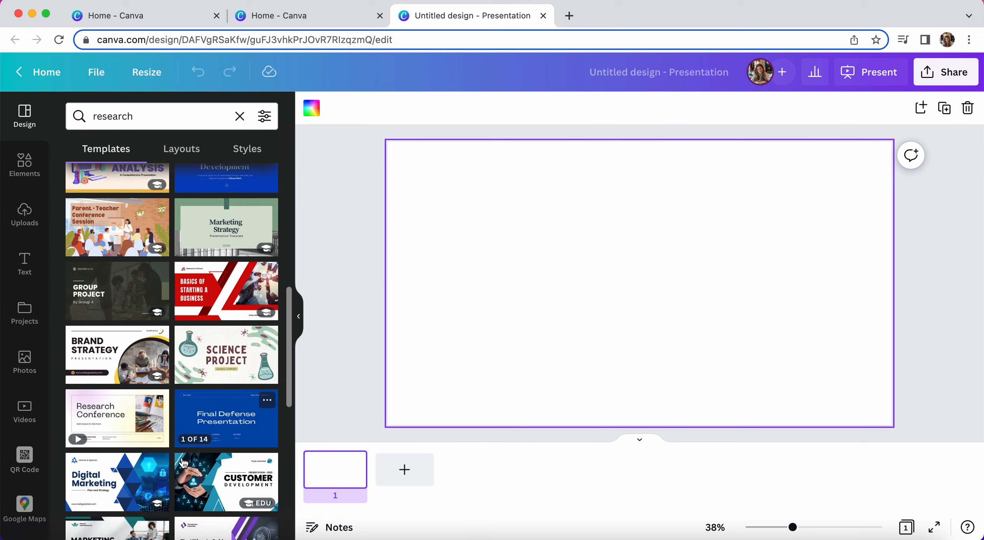
pyautogui.scroll(-5, 184, 461)
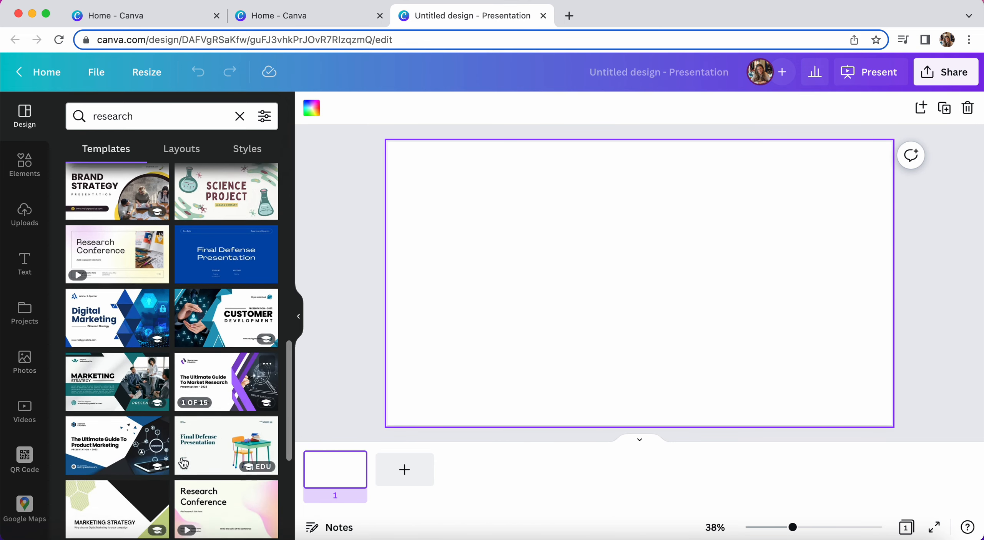
pyautogui.scroll(-3, 183, 461)
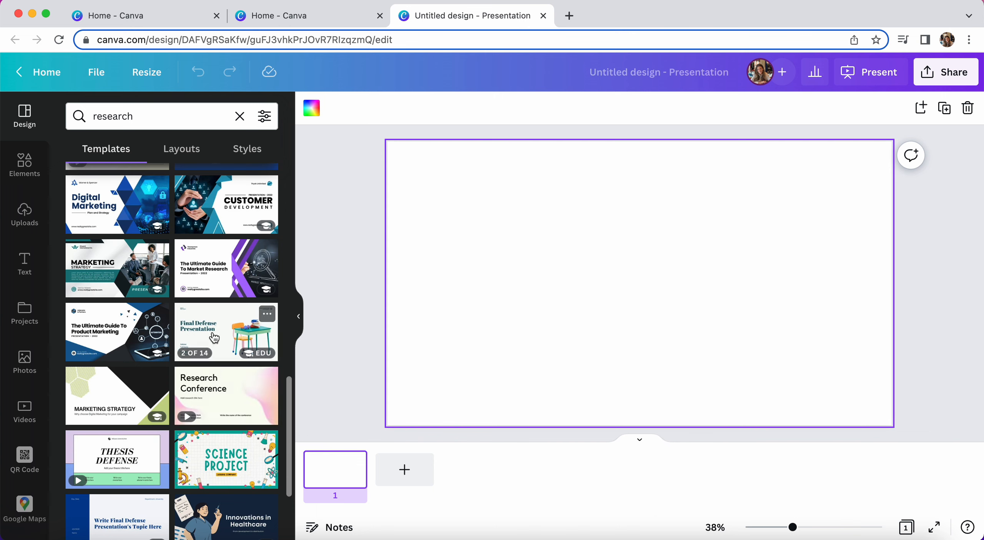
pyautogui.scroll(7, 214, 337)
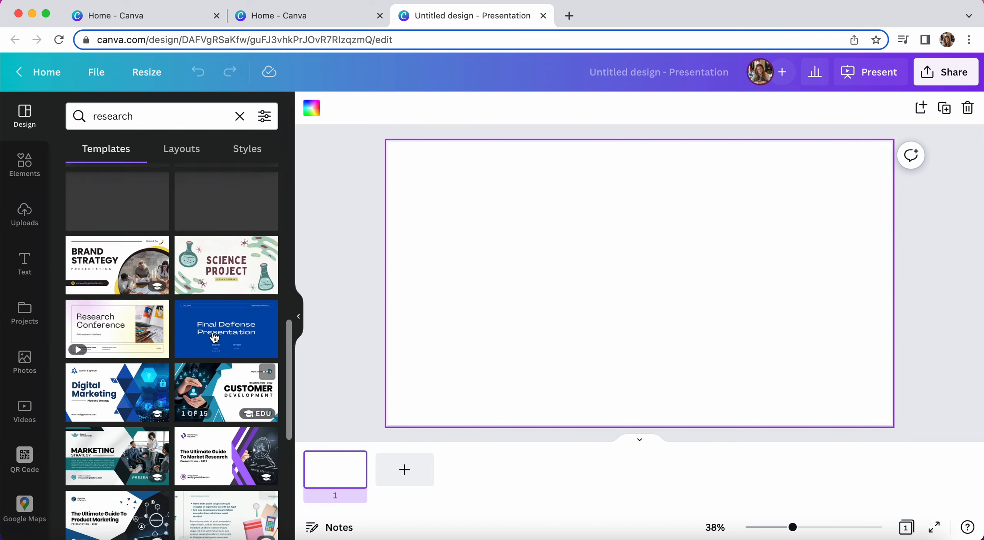
pyautogui.click(214, 337)
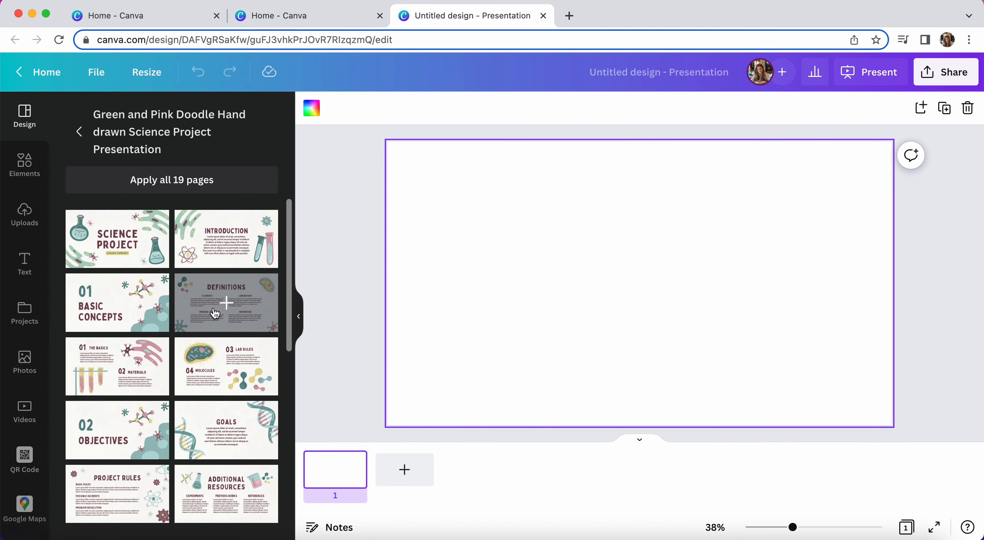
# Step: Review the Science Project template's pages, apply all 19 to the presentation and show the Introduction page
pyautogui.scroll(-3, 174, 491)
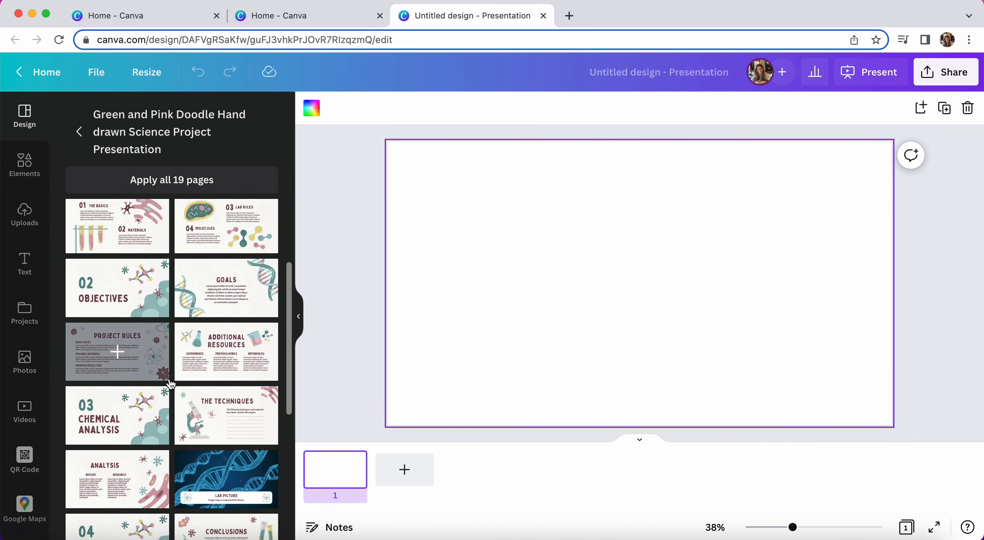
pyautogui.scroll(-4, 170, 380)
pyautogui.scroll(-2, 211, 362)
pyautogui.scroll(8, 210, 362)
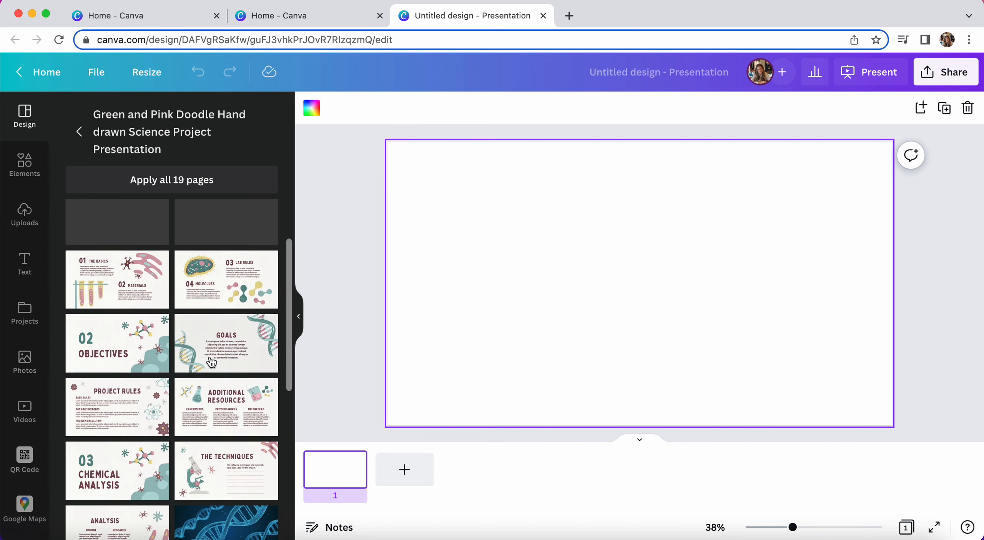
pyautogui.scroll(1, 153, 339)
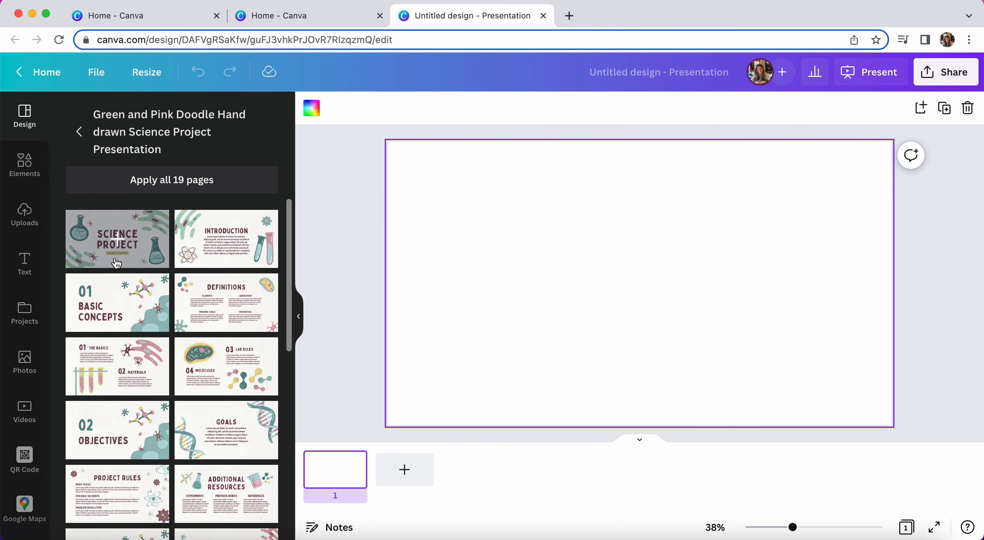
pyautogui.click(192, 189)
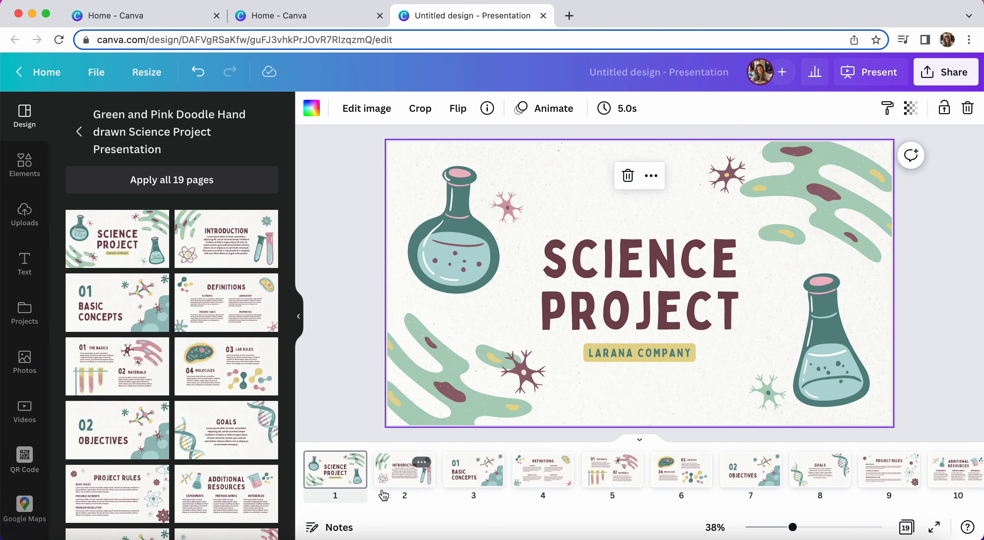
pyautogui.click(386, 480)
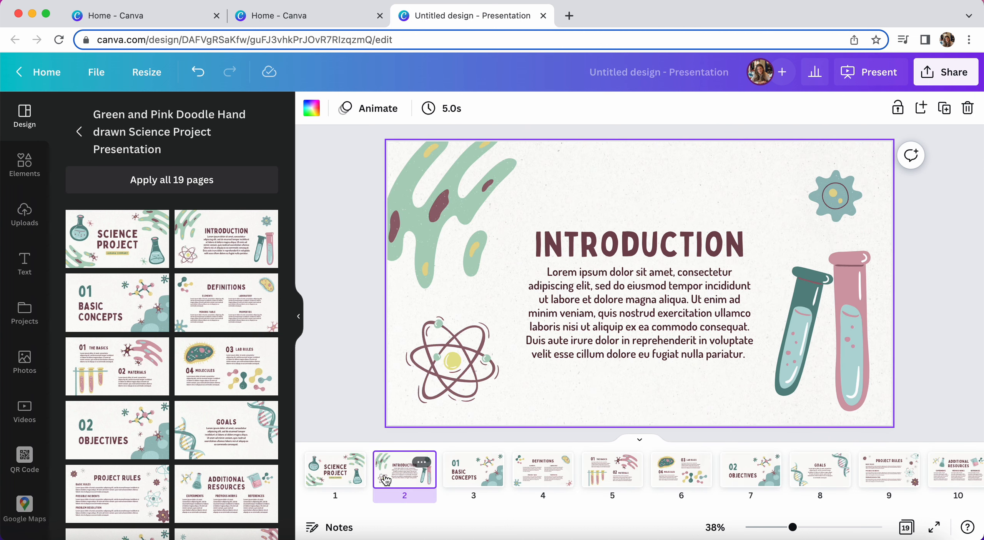
# Step: Look through the presentation's pages one by one from Basic Concepts to Project Rules
pyautogui.press('Right')
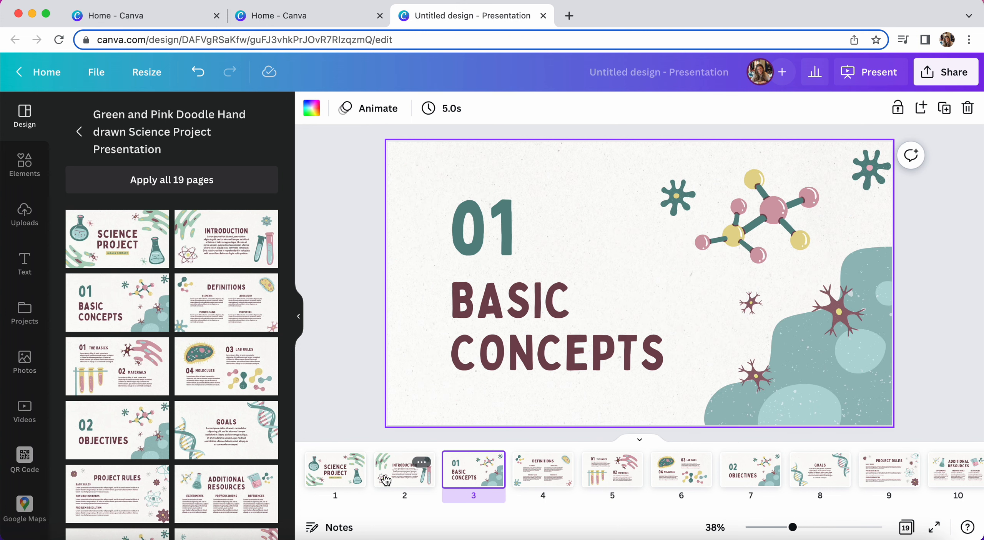
pyautogui.press('Right')
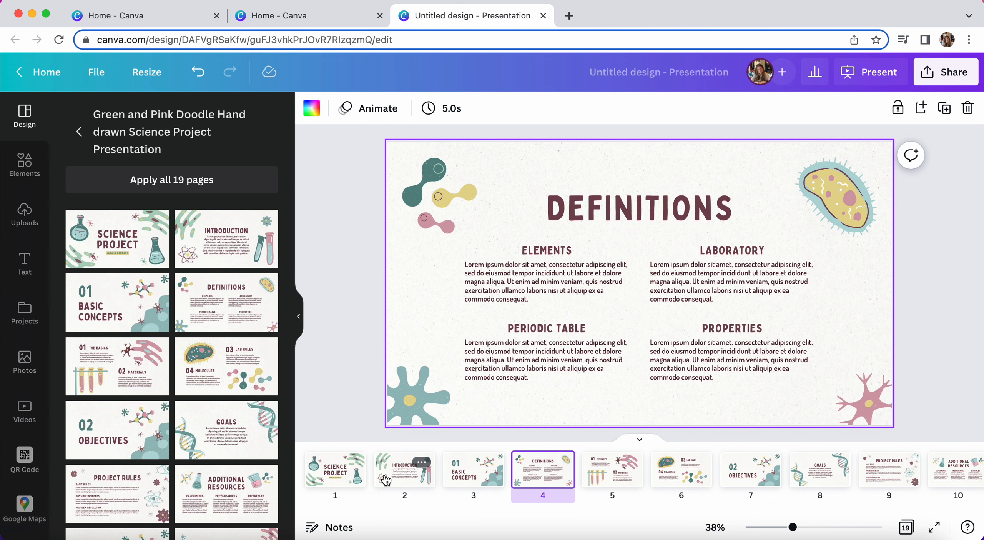
pyautogui.press('Right')
pyautogui.press('Right')
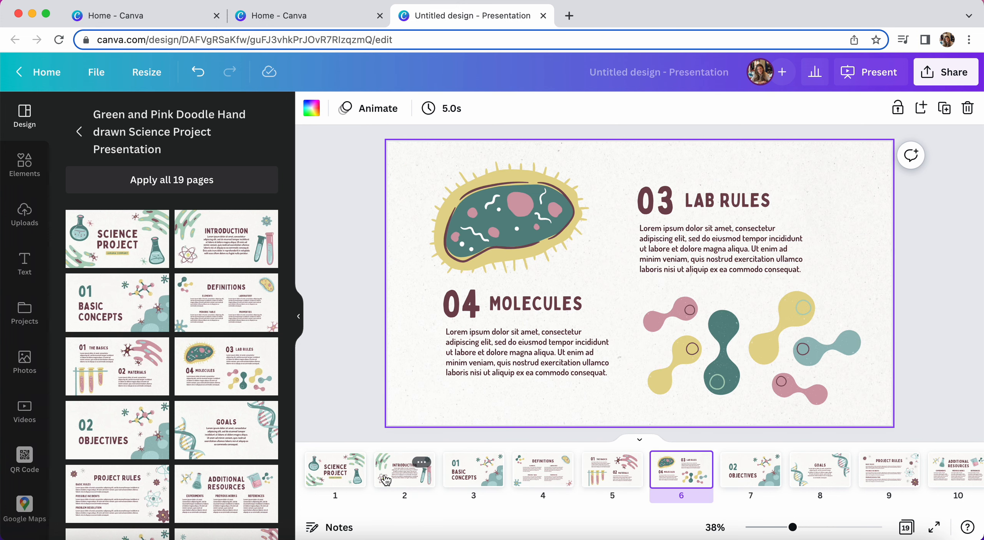
pyautogui.press('Right')
pyautogui.press('Right')
pyautogui.press('Right')
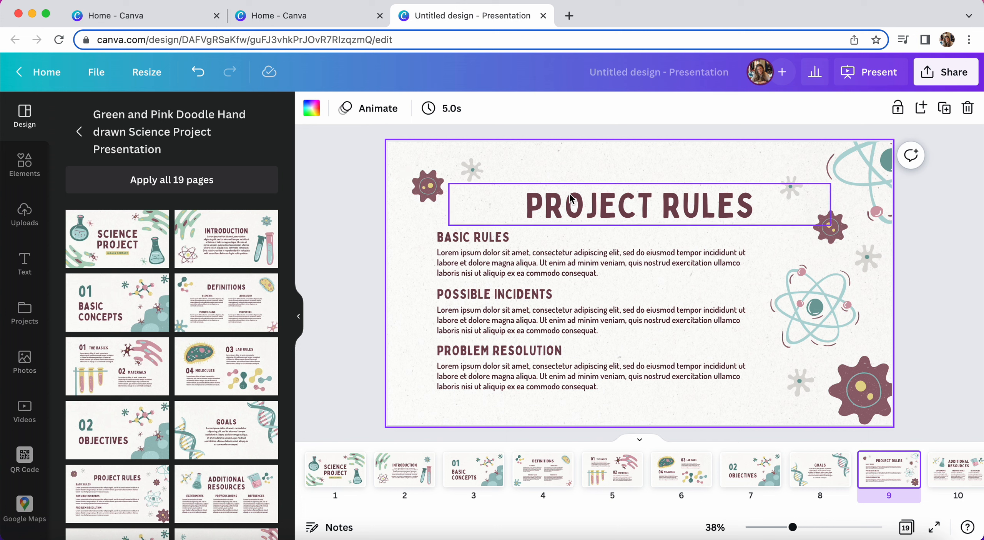
# Step: Examine the text formatting of the Project Rules title and Basic Rules paragraph, and review the colors available for the title
pyautogui.click(560, 219)
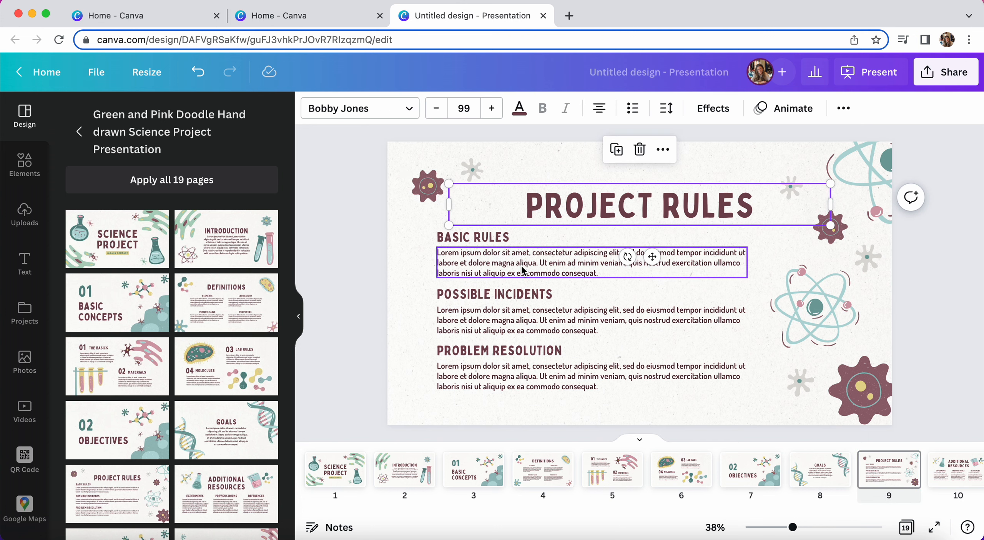
pyautogui.click(549, 262)
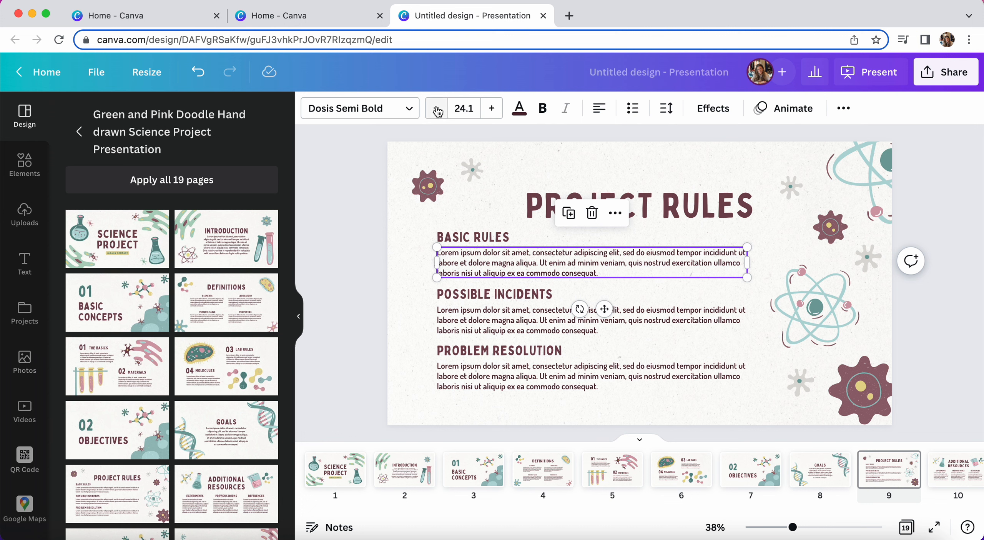
pyautogui.click(552, 195)
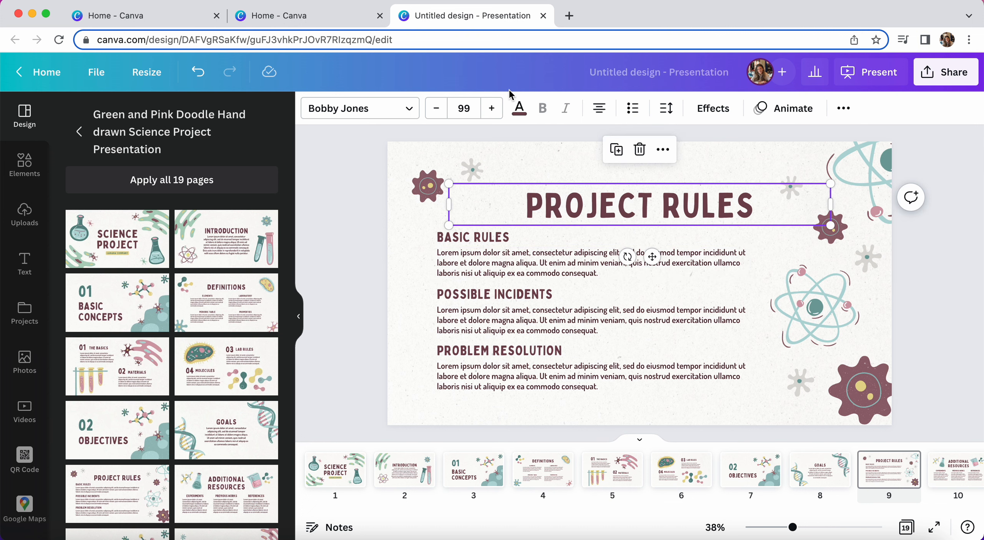
pyautogui.click(519, 108)
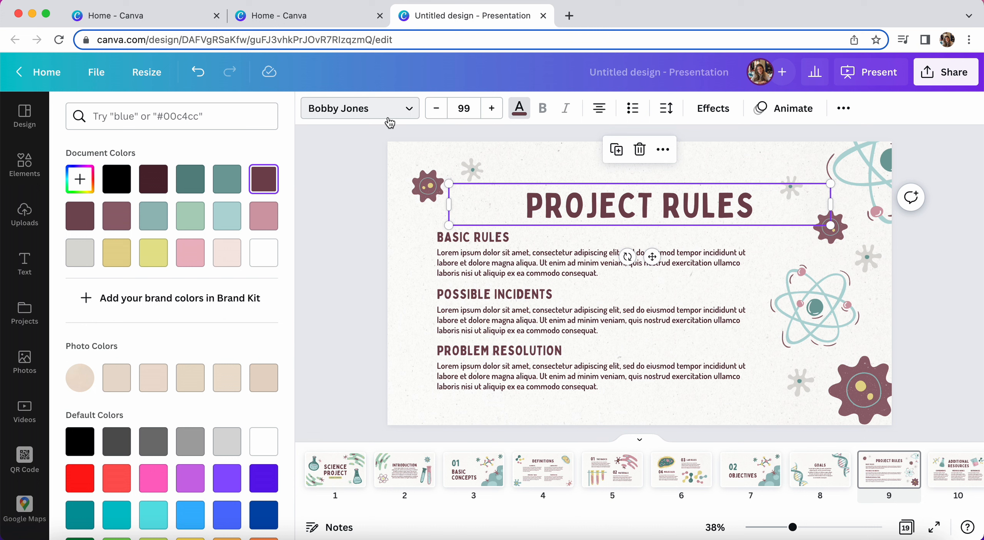
pyautogui.scroll(-2, 188, 364)
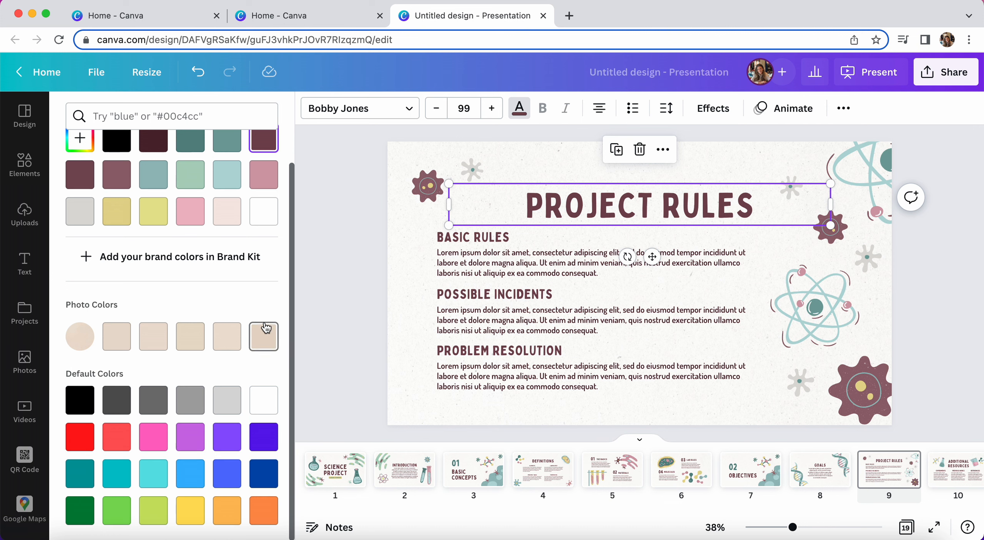
pyautogui.scroll(2, 265, 326)
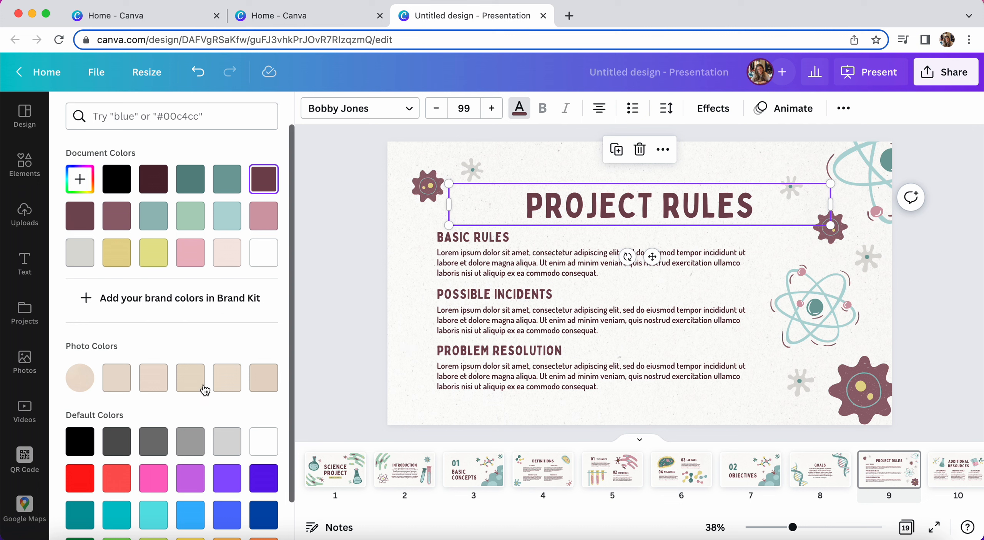
pyautogui.scroll(-2, 200, 388)
pyautogui.scroll(2, 226, 354)
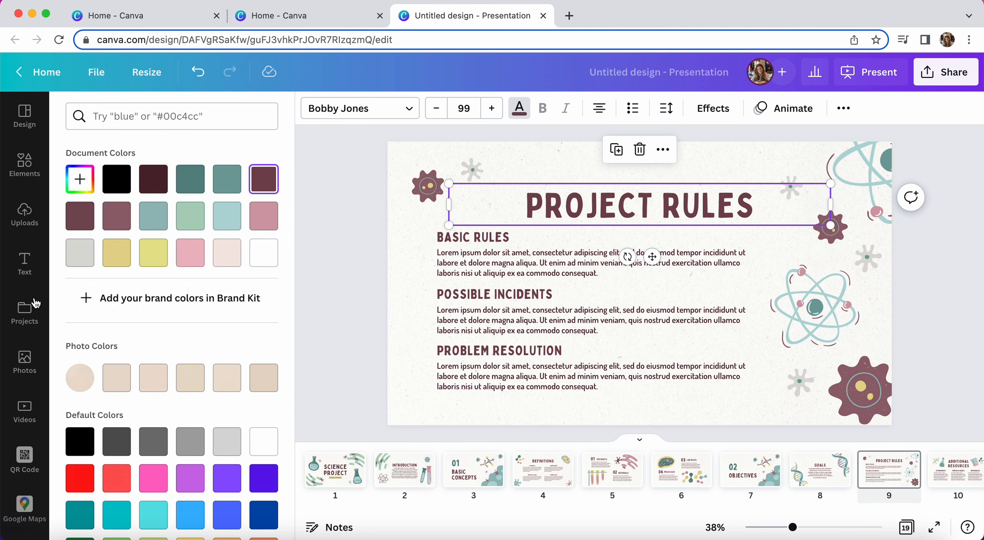
# Step: Add a bright red color to the Brand Kit color palette and save it
pyautogui.click(77, 296)
pyautogui.click(80, 323)
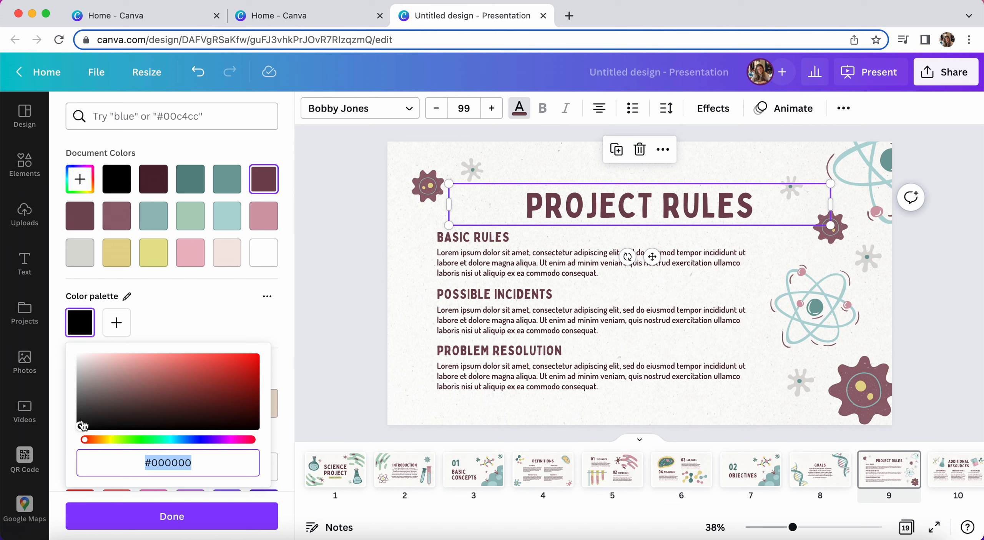
pyautogui.moveTo(81, 425); pyautogui.dragTo(205, 357)
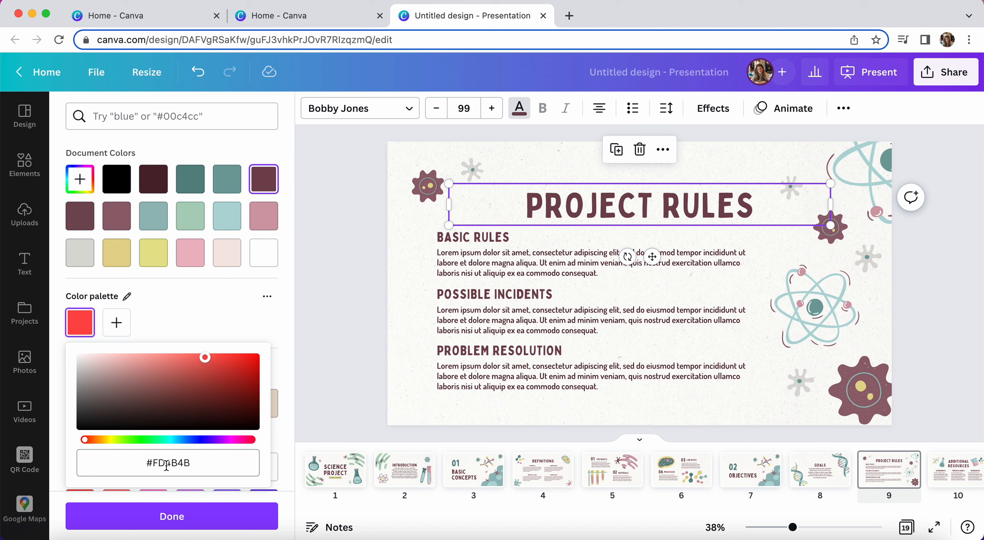
pyautogui.click(162, 515)
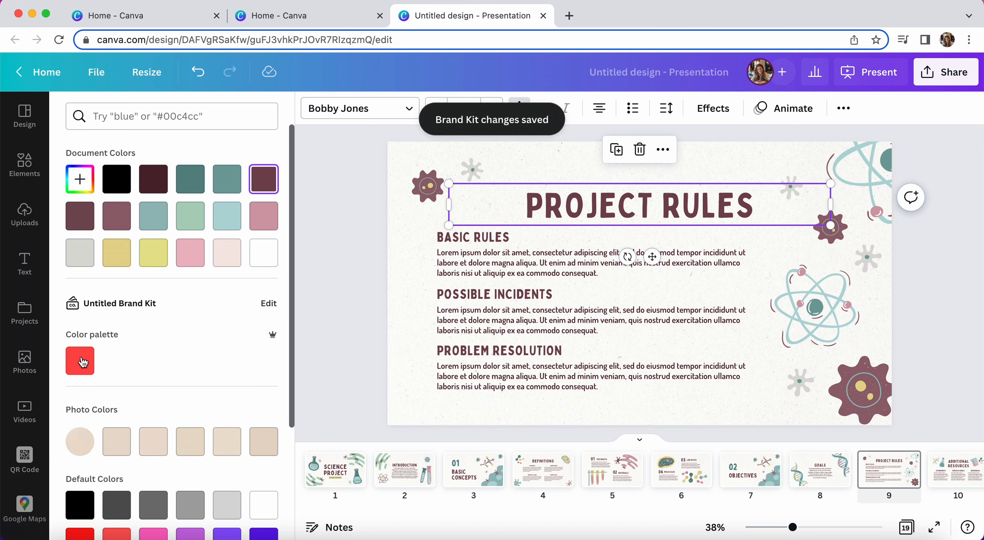
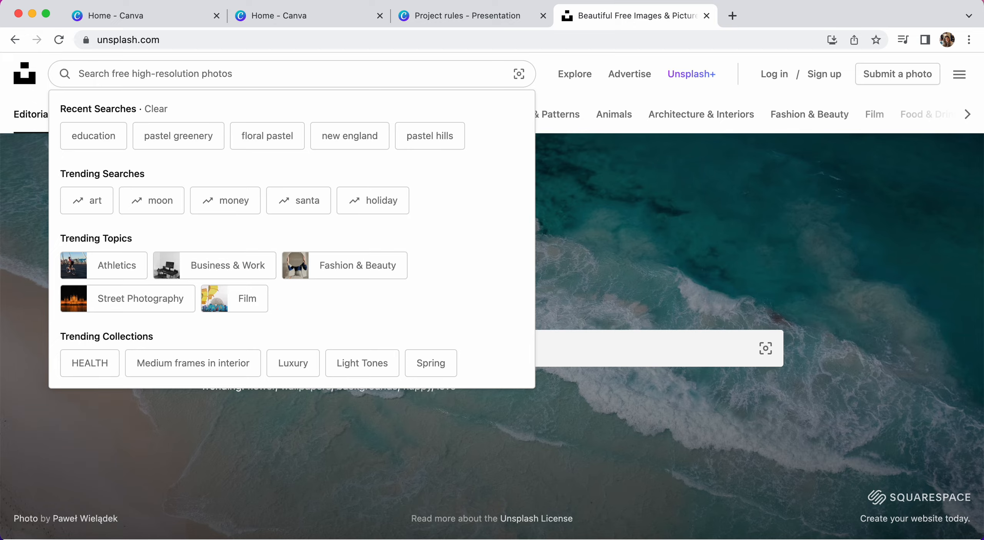
# Step: On Unsplash, search for "science" and download the National Cancer Institute photo of purple and blue cells
pyautogui.write('science')
pyautogui.press('Return')
pyautogui.scroll(-2, 559, 316)
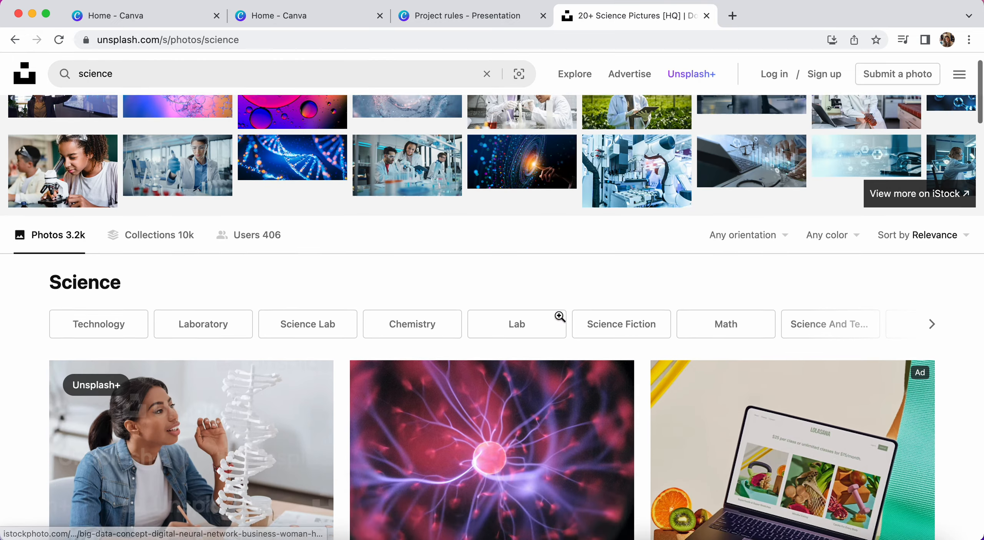
pyautogui.scroll(-15, 560, 316)
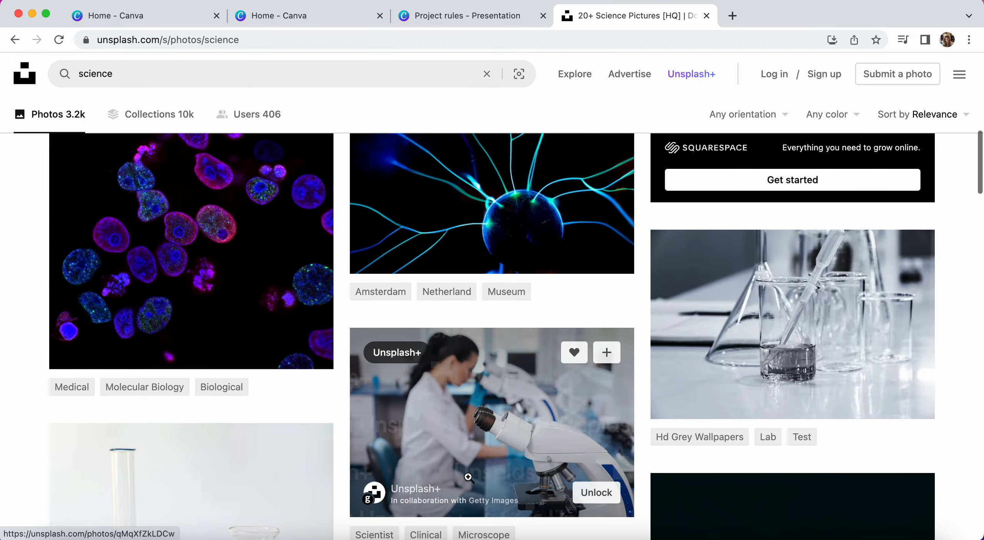
pyautogui.click(306, 344)
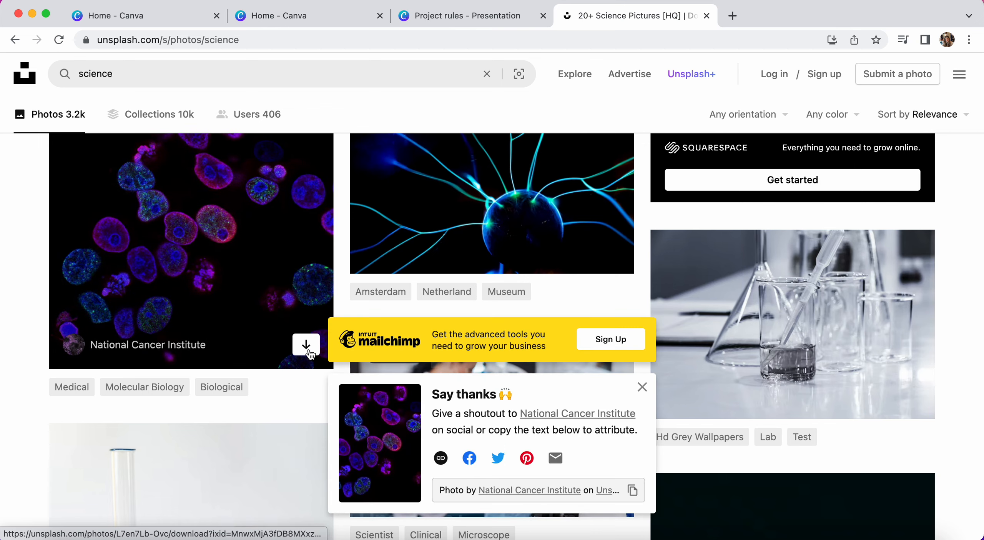
# Step: Switch back to the Canva presentation and upload the national-cancer-institute JPG from the Downloads folder
pyautogui.click(450, 18)
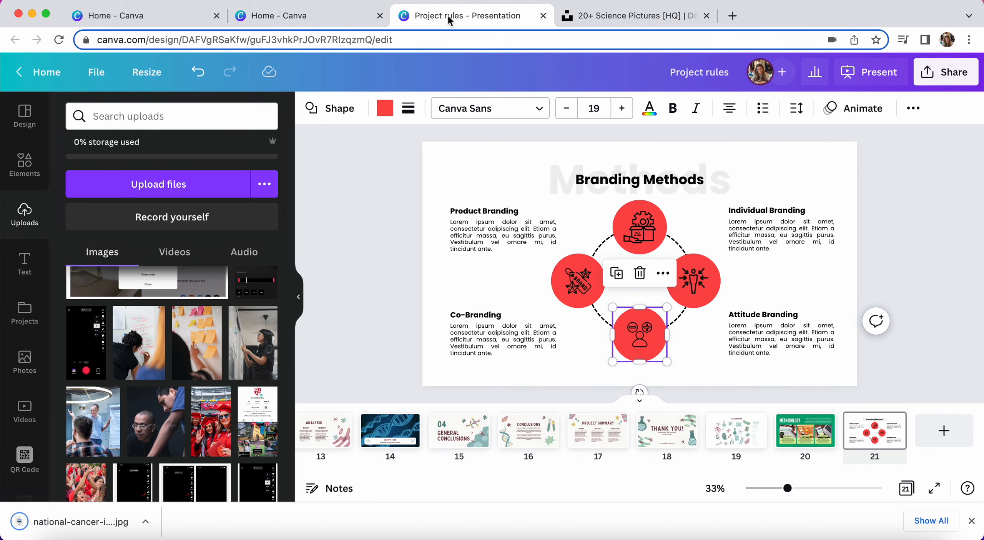
pyautogui.click(164, 184)
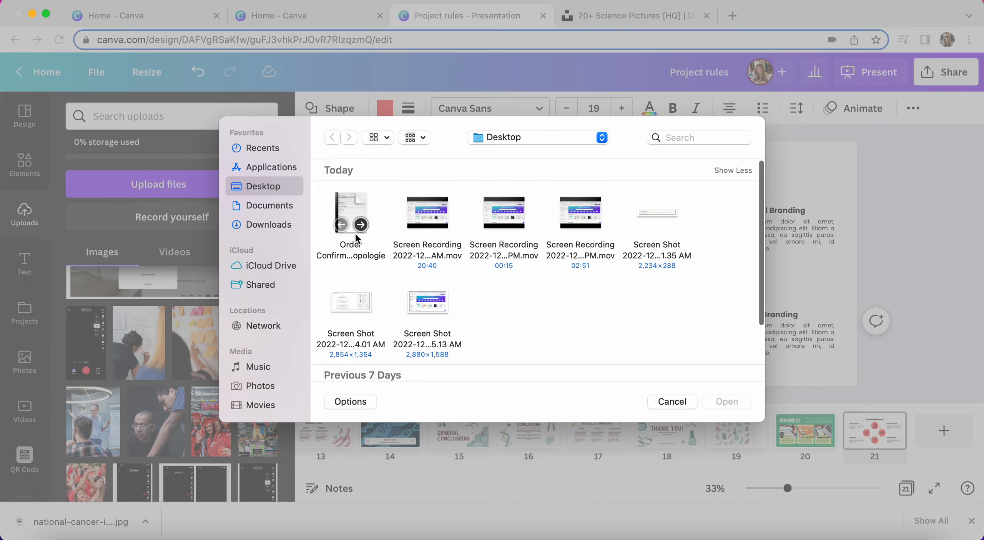
pyautogui.click(275, 224)
pyautogui.click(594, 237)
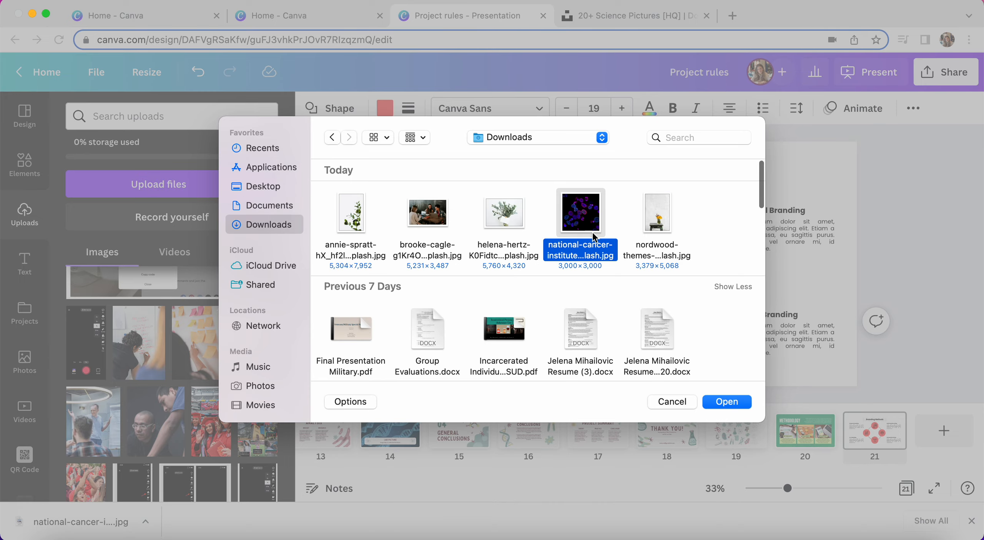
pyautogui.click(716, 402)
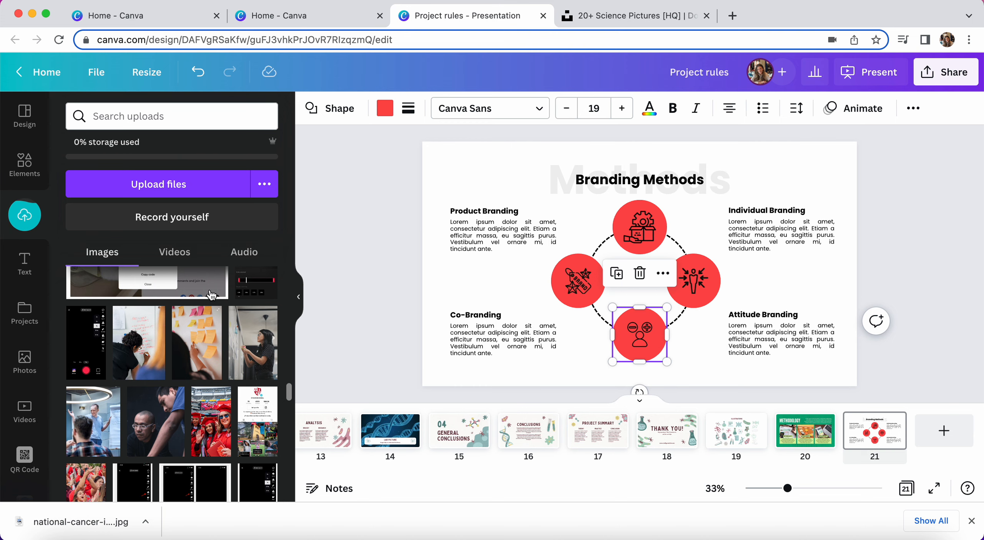
# Step: Add the uploaded cell photo to the Branding Methods page and move it to the page's right edge
pyautogui.click(83, 288)
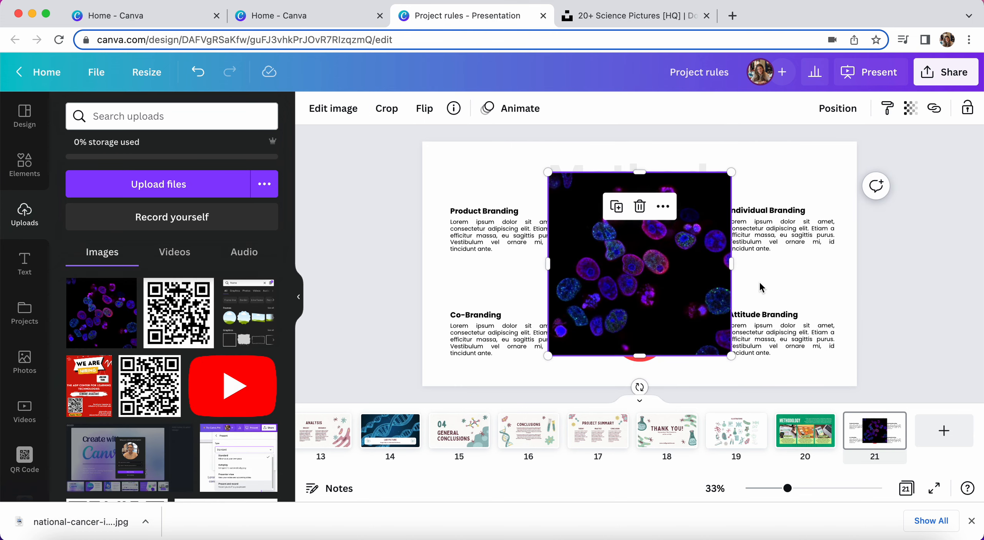
pyautogui.moveTo(671, 291); pyautogui.dragTo(798, 291)
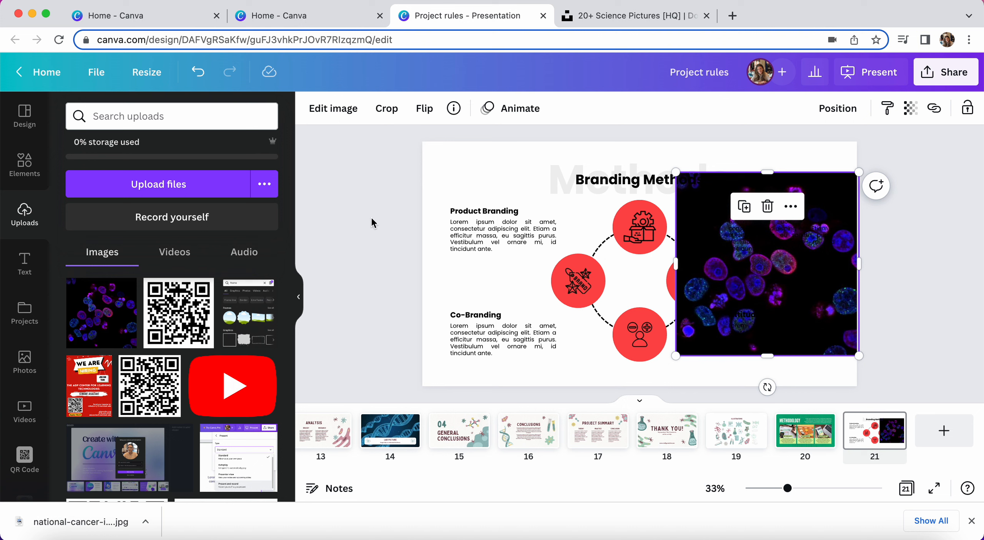
pyautogui.click(461, 261)
# Step: Recolor the left, upper and lower circles of the Branding Methods diagram with the bright purple from the cell photo's colors
pyautogui.click(553, 277)
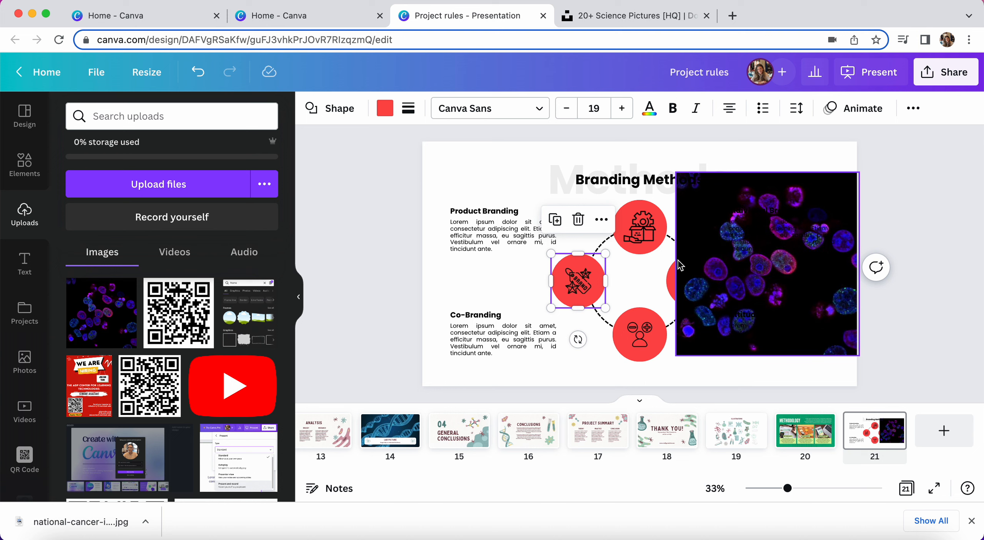
pyautogui.click(389, 115)
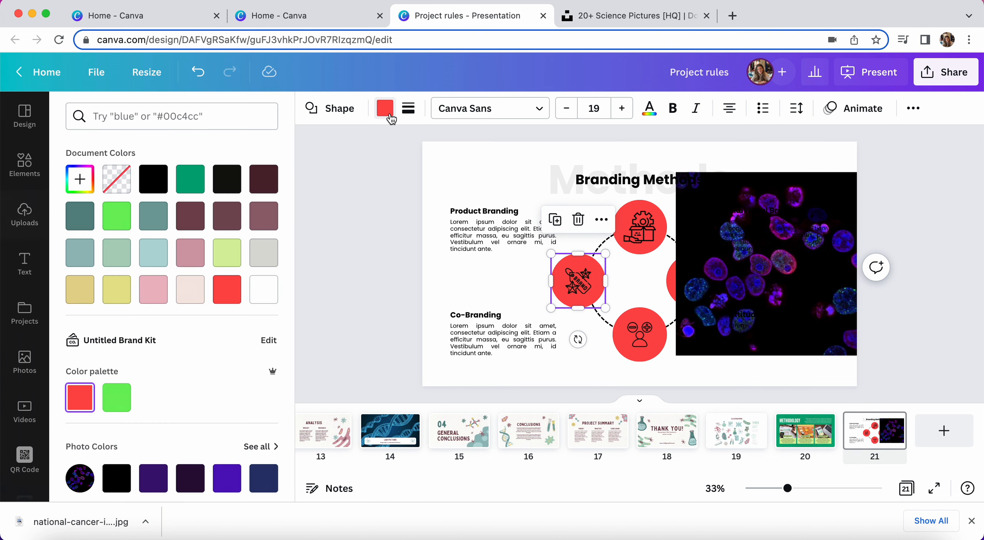
pyautogui.scroll(-2, 232, 344)
pyautogui.scroll(-2, 232, 344)
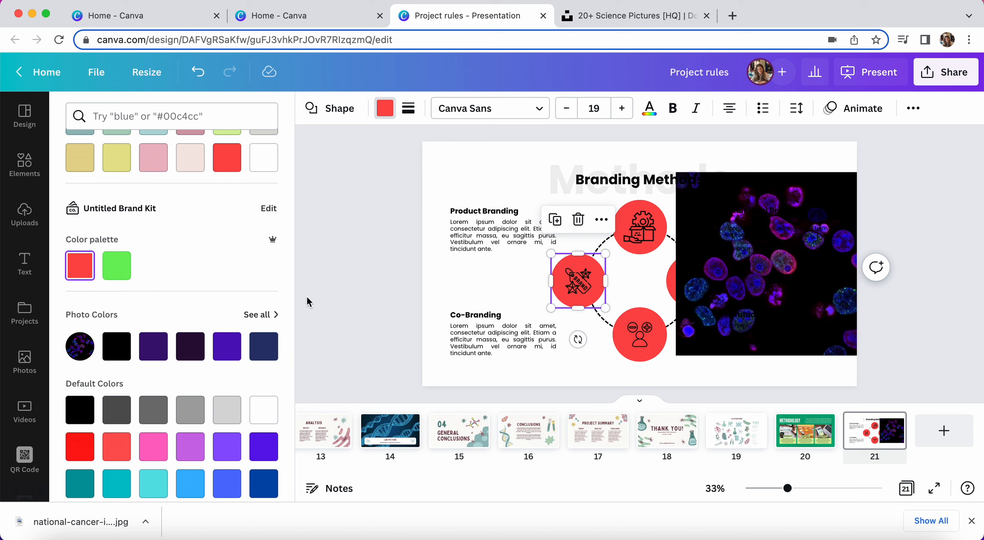
pyautogui.click(227, 347)
pyautogui.click(639, 235)
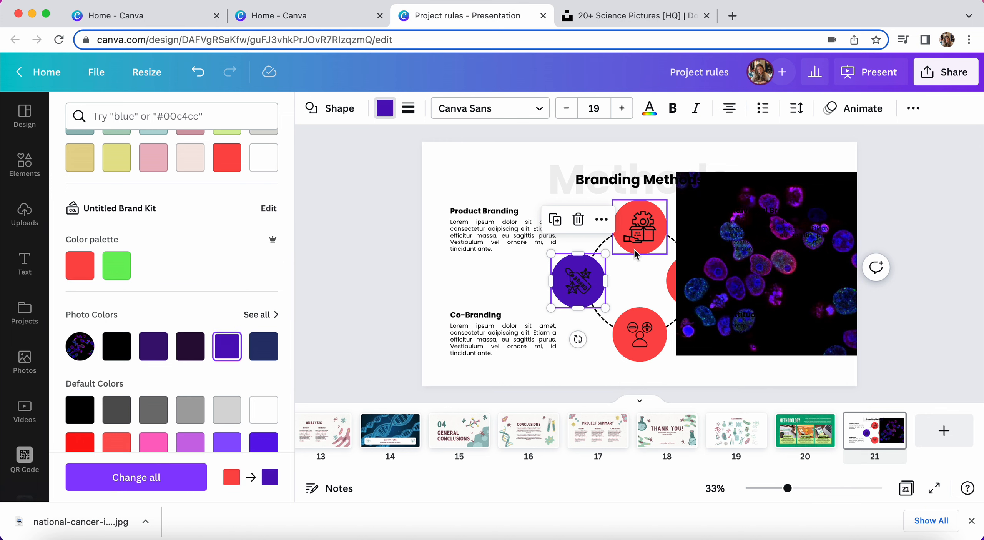
pyautogui.click(228, 347)
pyautogui.click(626, 355)
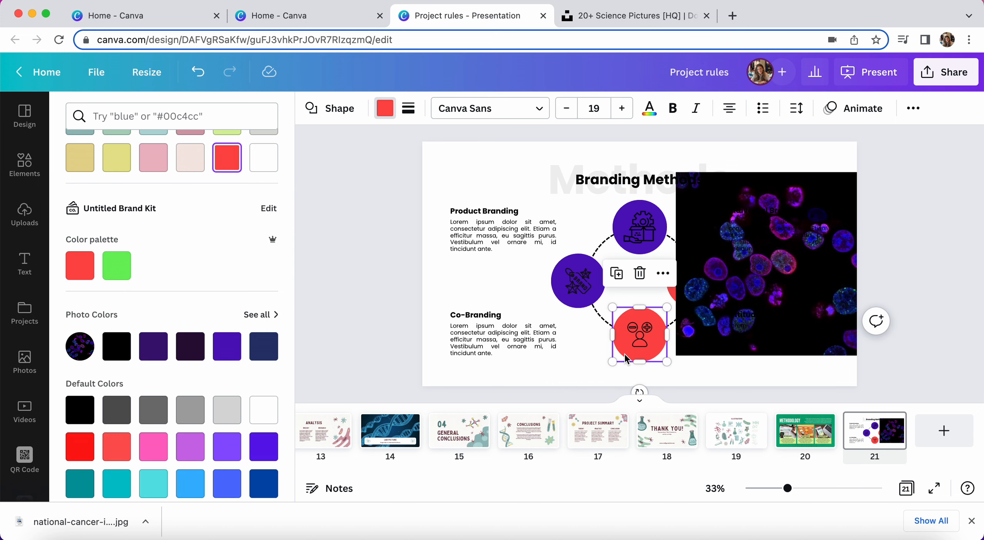
pyautogui.click(227, 347)
# Step: Undo the move of the Attitude Branding heading and delete the cell photo from the Branding Methods page
pyautogui.moveTo(741, 315); pyautogui.dragTo(814, 356)
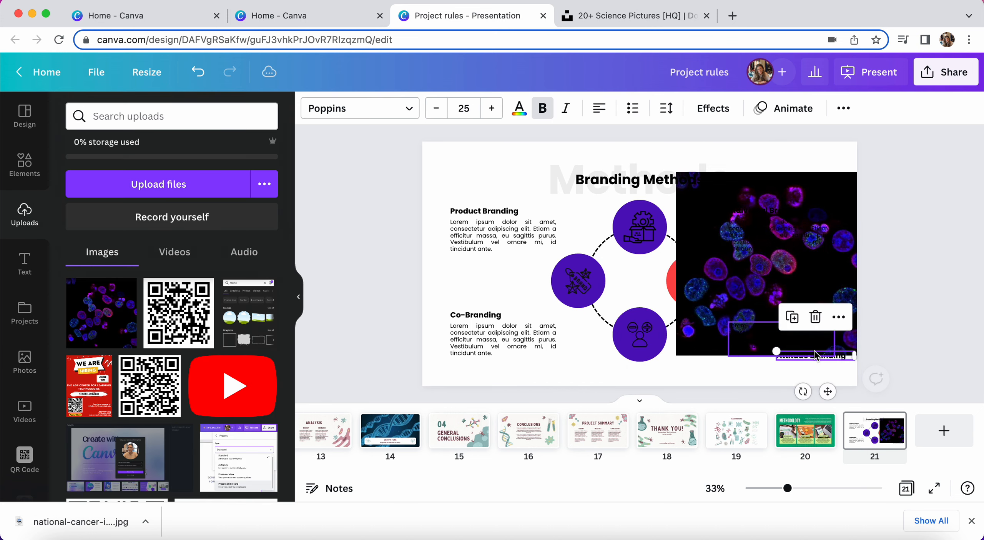
pyautogui.click(198, 71)
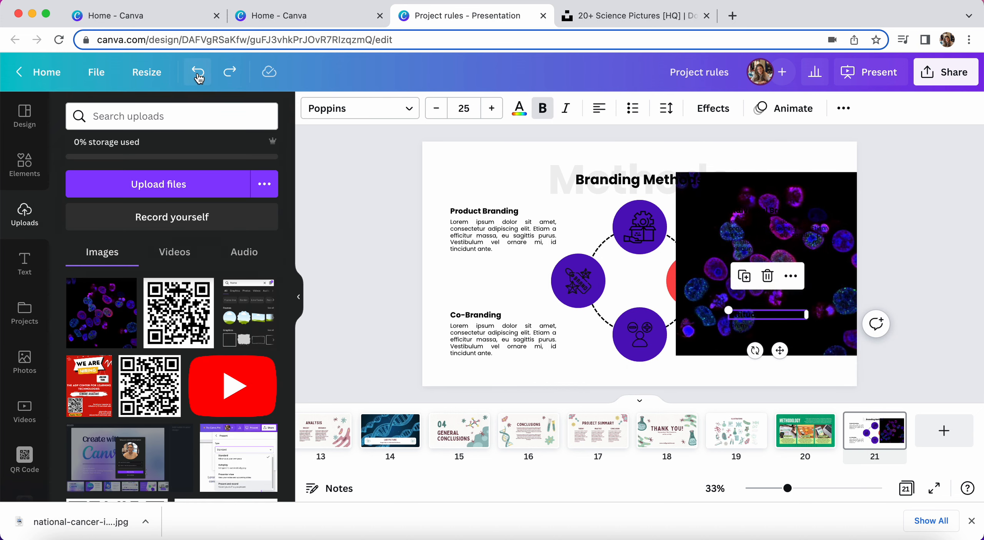
pyautogui.click(752, 223)
pyautogui.click(852, 200)
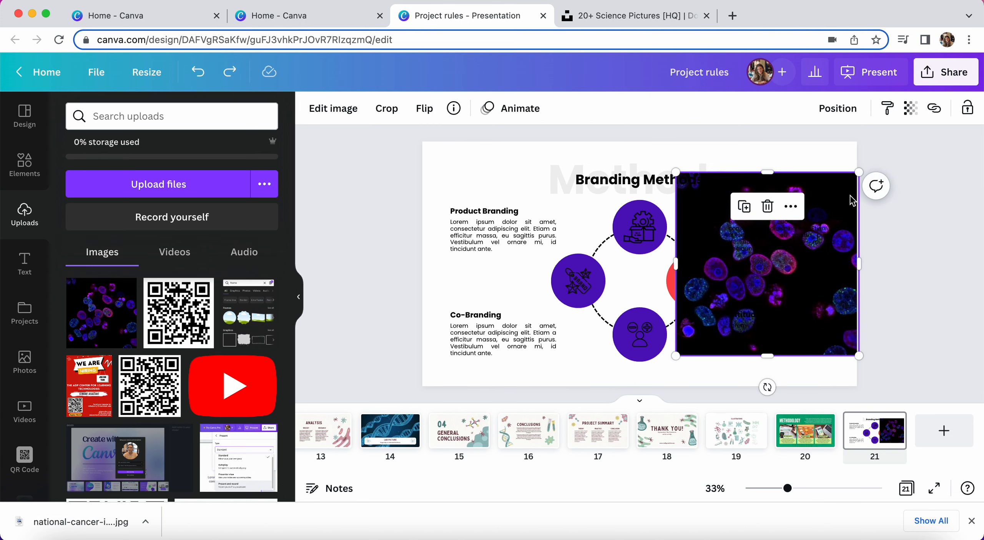
pyautogui.press('Delete')
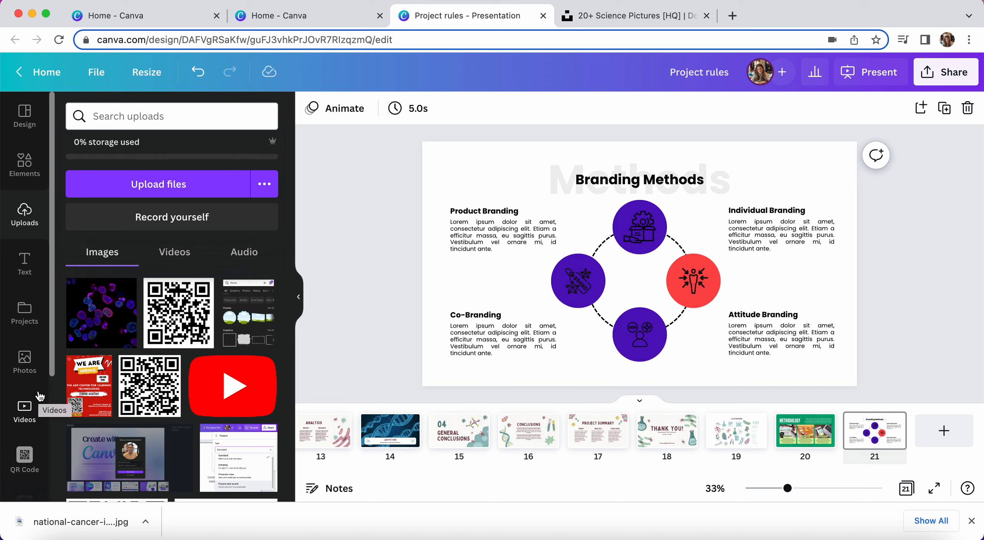
# Step: Add a new blank page after the Branding Methods page
pyautogui.scroll(-5, 39, 396)
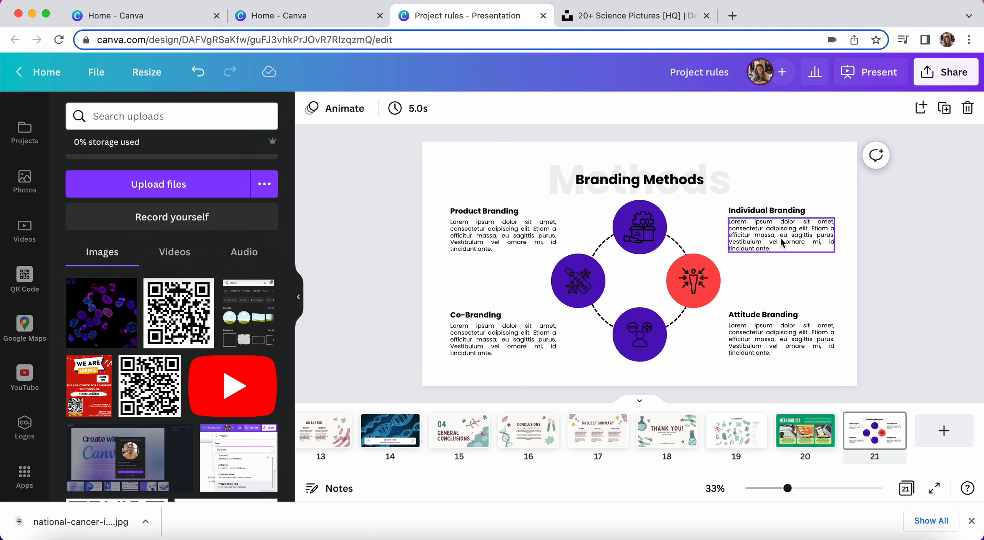
pyautogui.click(944, 430)
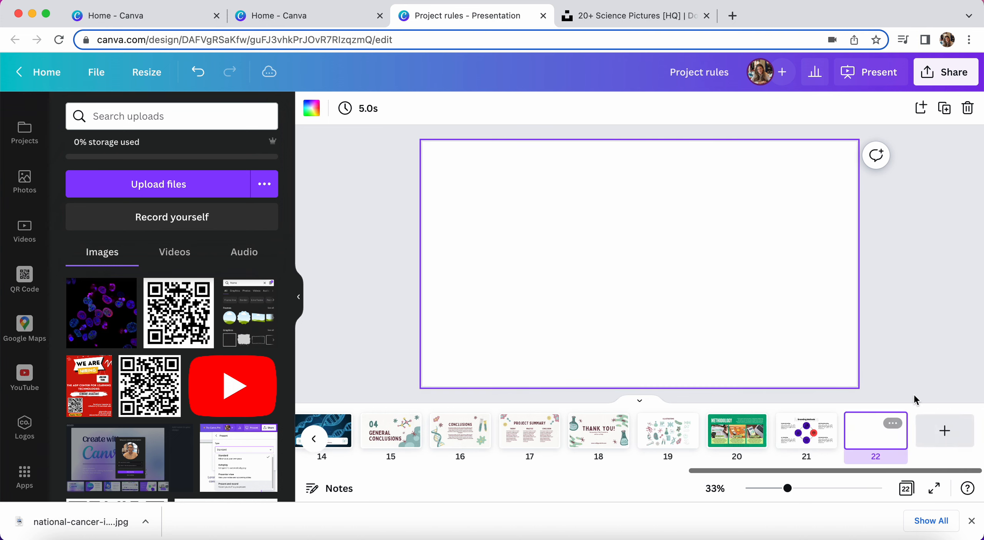
# Step: Search YouTube for "the adp center for learning technologies" and add the video "The ADP Center: Where Education Meets Innovation" to the blank page
pyautogui.click(24, 379)
pyautogui.click(138, 116)
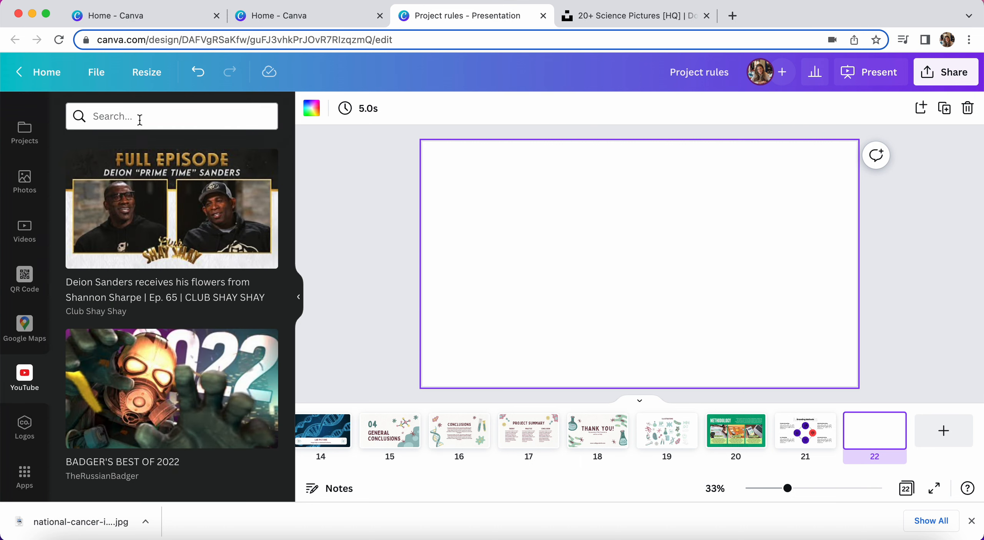
pyautogui.write('the')
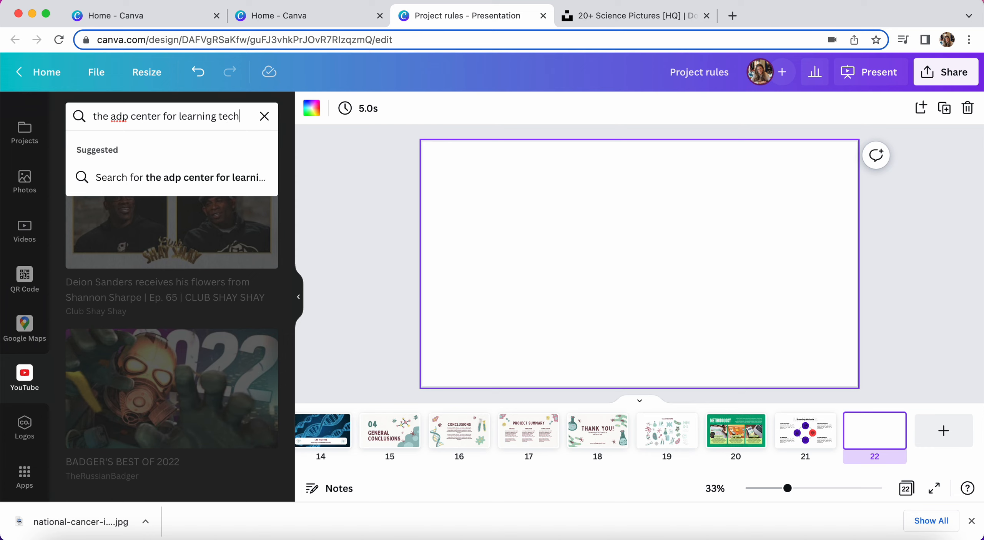
pyautogui.write('adp center for learning technologies')
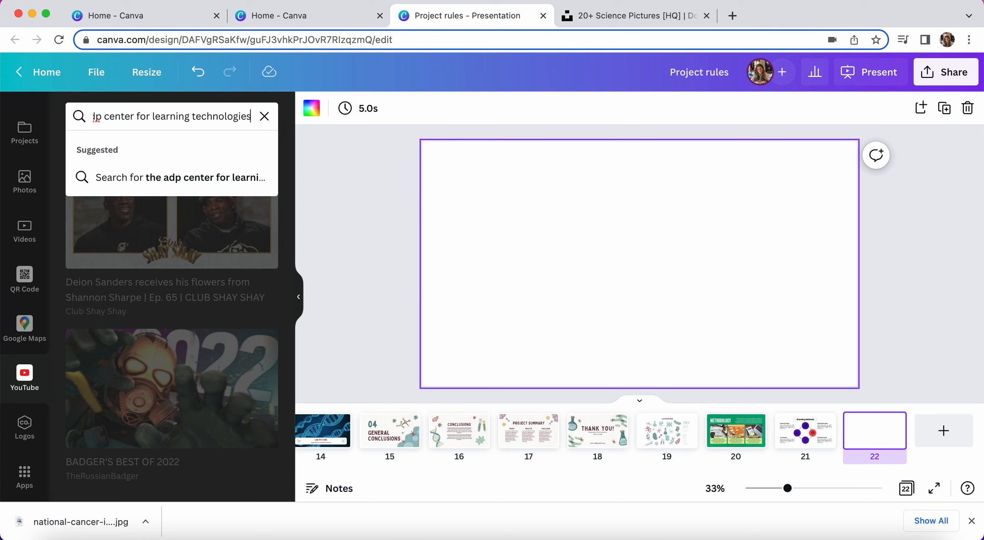
pyautogui.press('Return')
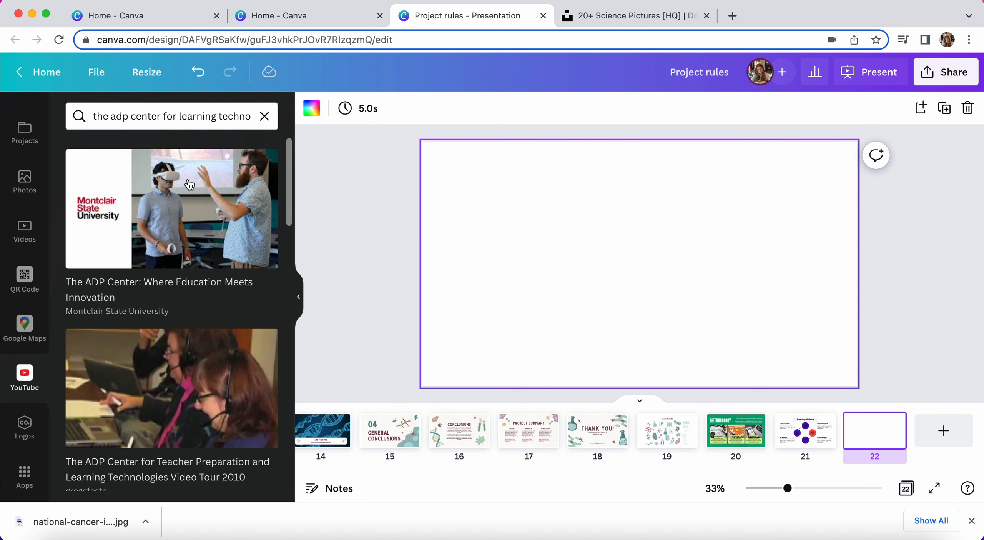
pyautogui.click(223, 194)
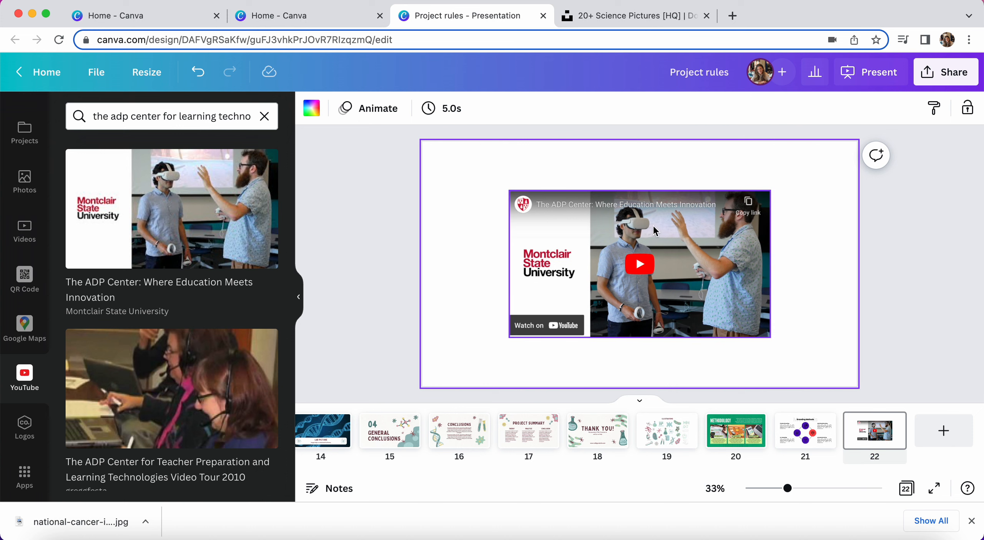
# Step: Dismiss the browser's download bar and move the YouTube video to the upper-right area of page 22
pyautogui.click(971, 521)
pyautogui.click(534, 262)
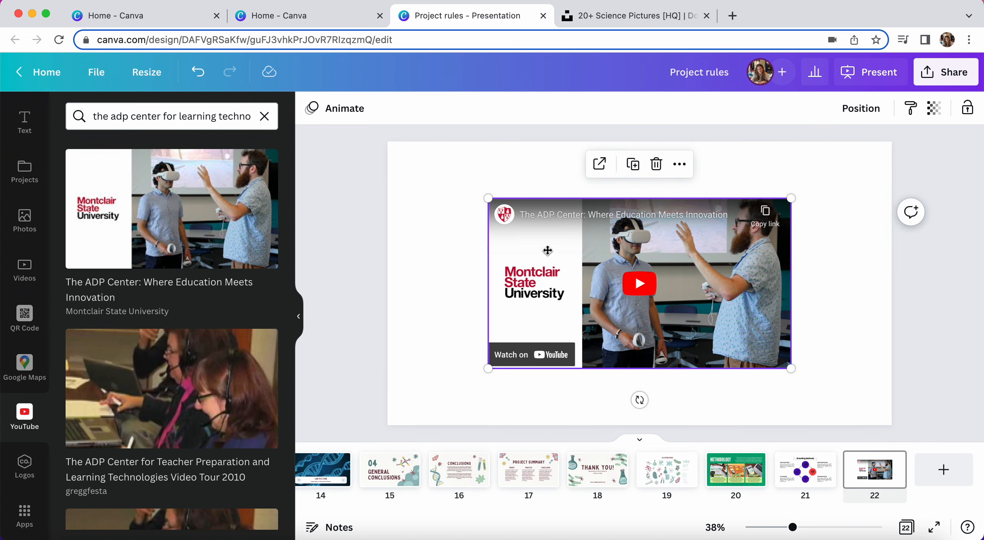
pyautogui.moveTo(534, 262); pyautogui.dragTo(624, 220)
pyautogui.click(485, 253)
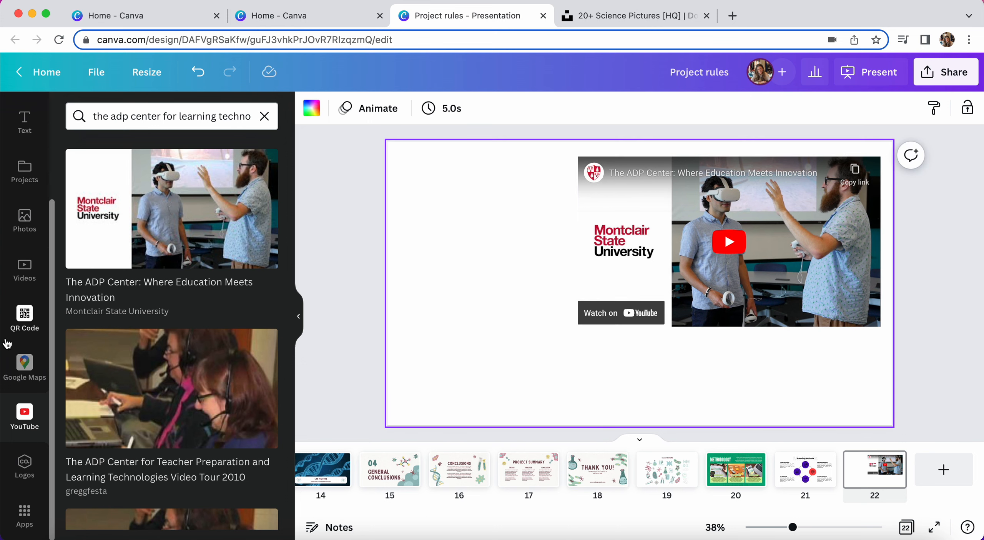
pyautogui.click(348, 340)
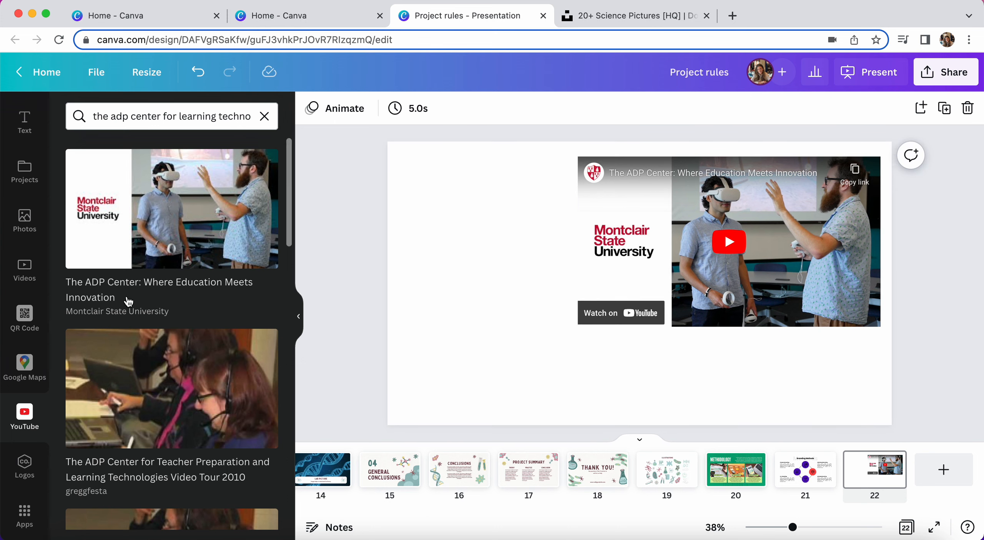
pyautogui.click(25, 314)
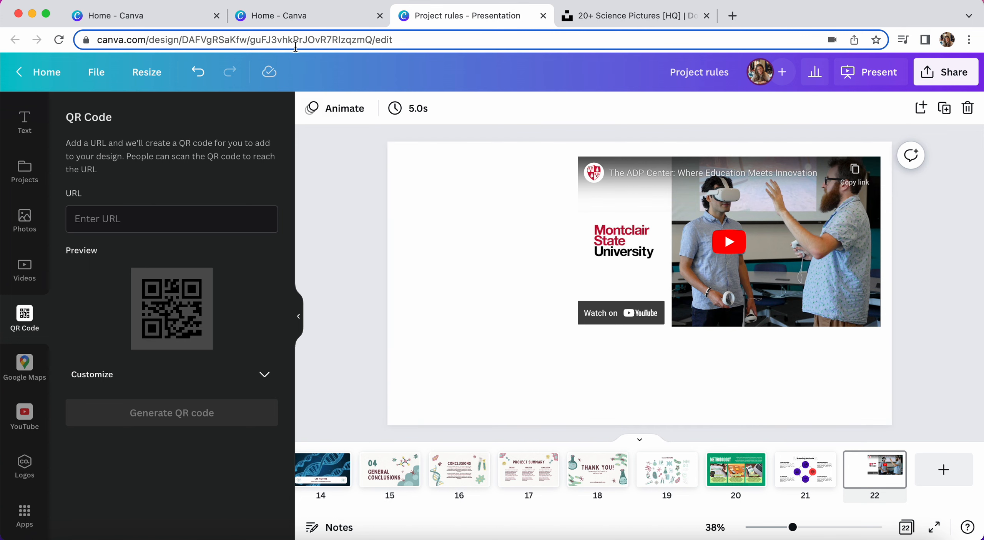
pyautogui.click(583, 18)
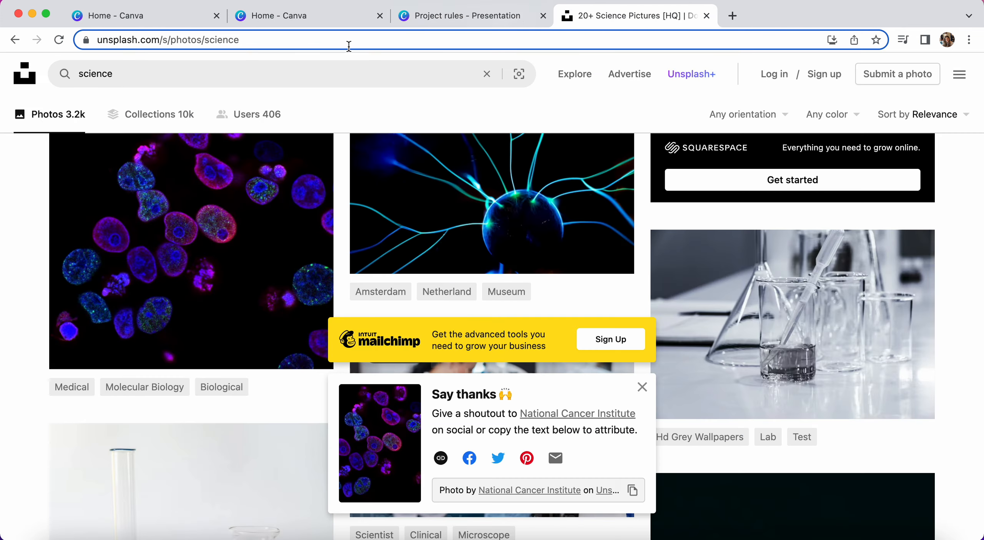
pyautogui.click(307, 40)
pyautogui.press('super+c')
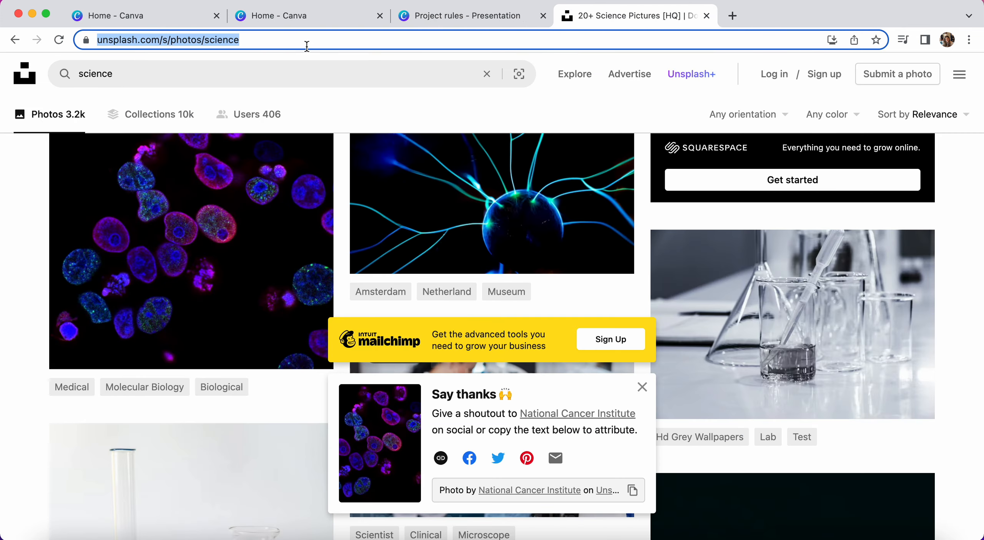
pyautogui.click(458, 27)
pyautogui.click(235, 211)
pyautogui.press('super+v')
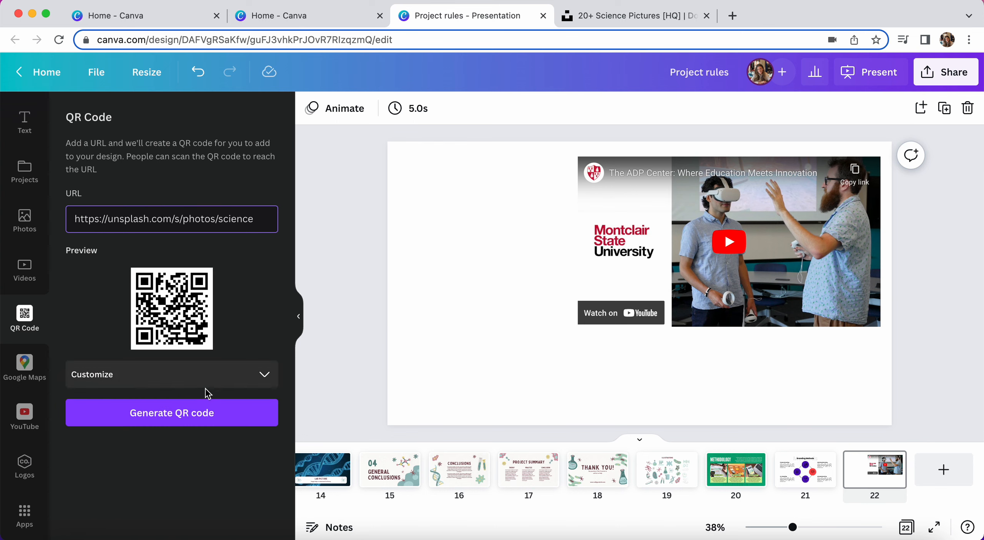
# Step: Generate the QR code and place it in the empty area to the left of the video on page 22
pyautogui.click(202, 412)
pyautogui.moveTo(630, 313); pyautogui.dragTo(475, 273)
pyautogui.click(483, 343)
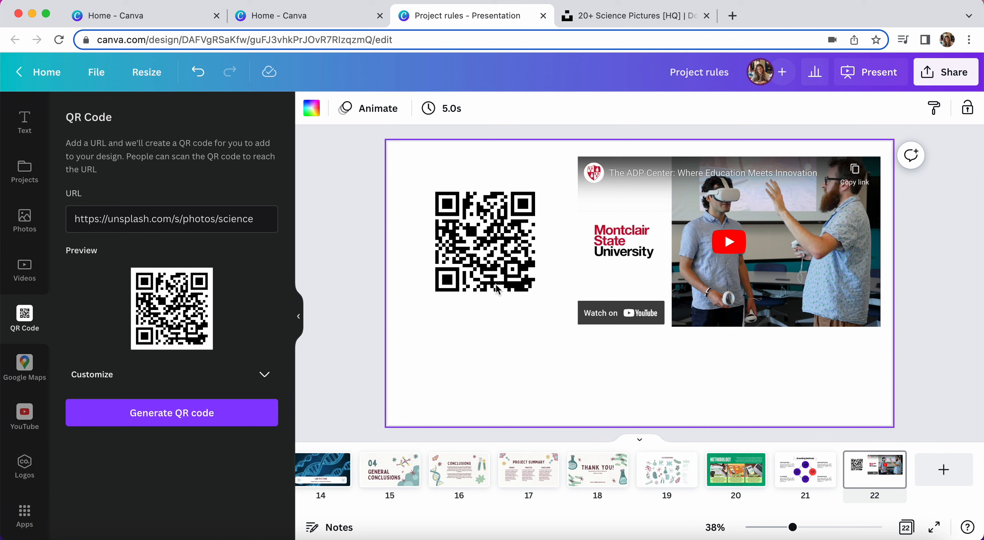
# Step: Transfer the QR code from page 22 to the Science Project title page, shrunk and centred beneath the Larana Company label
pyautogui.click(499, 269)
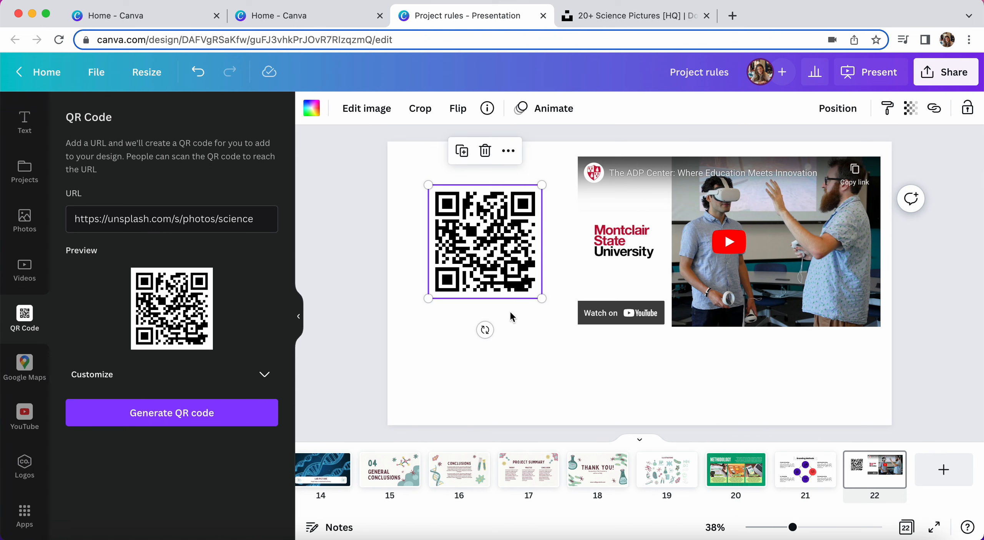
pyautogui.rightClick(511, 256)
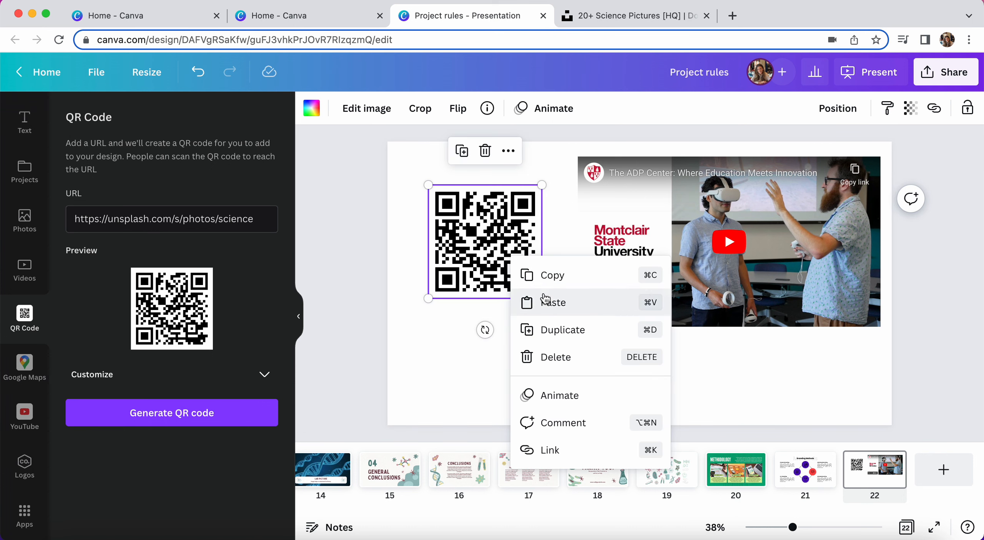
pyautogui.click(459, 246)
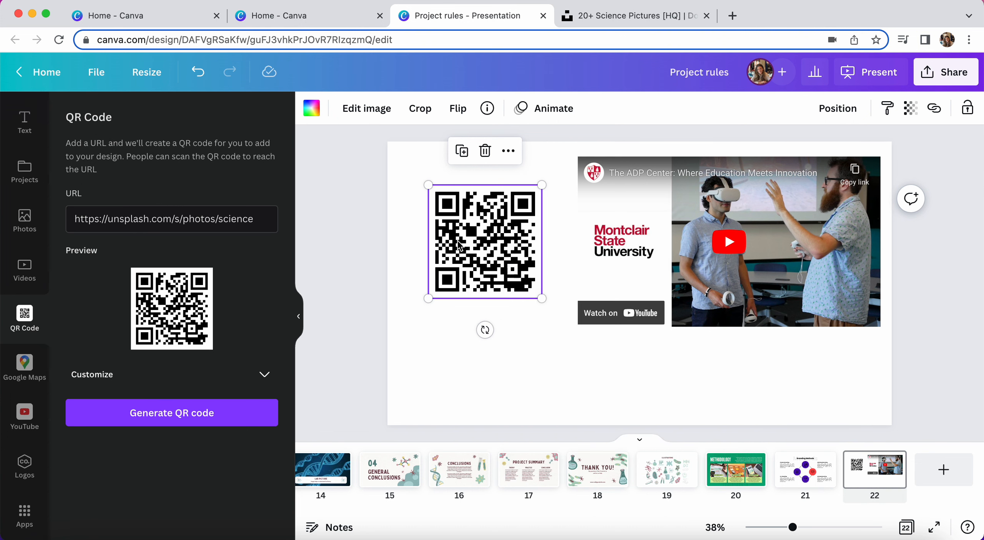
pyautogui.press('Delete')
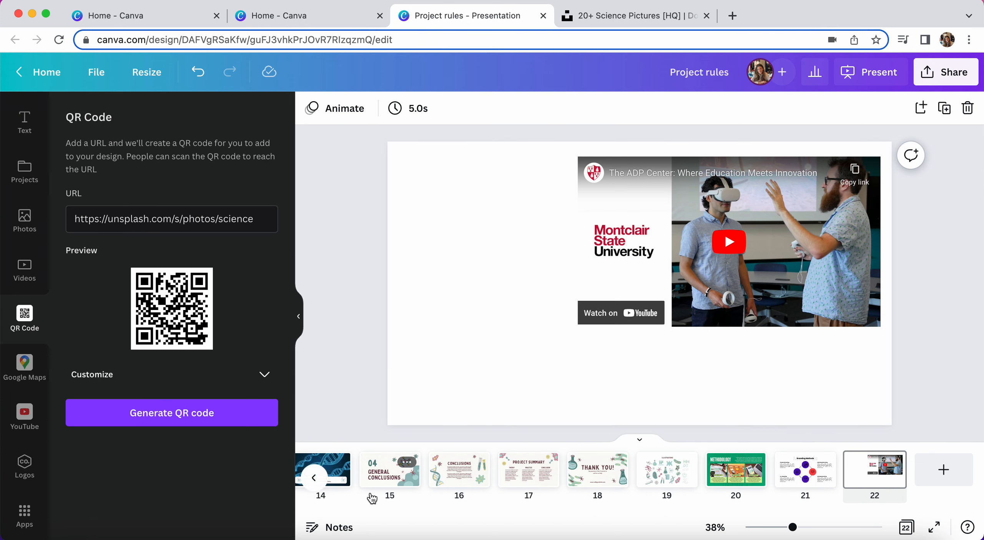
pyautogui.hscroll(-10, 322, 483)
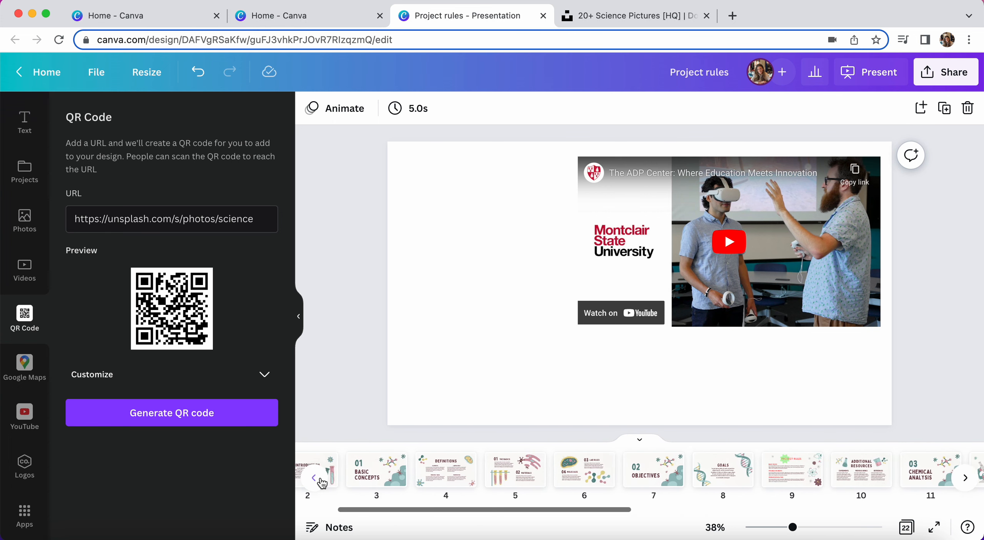
pyautogui.click(322, 482)
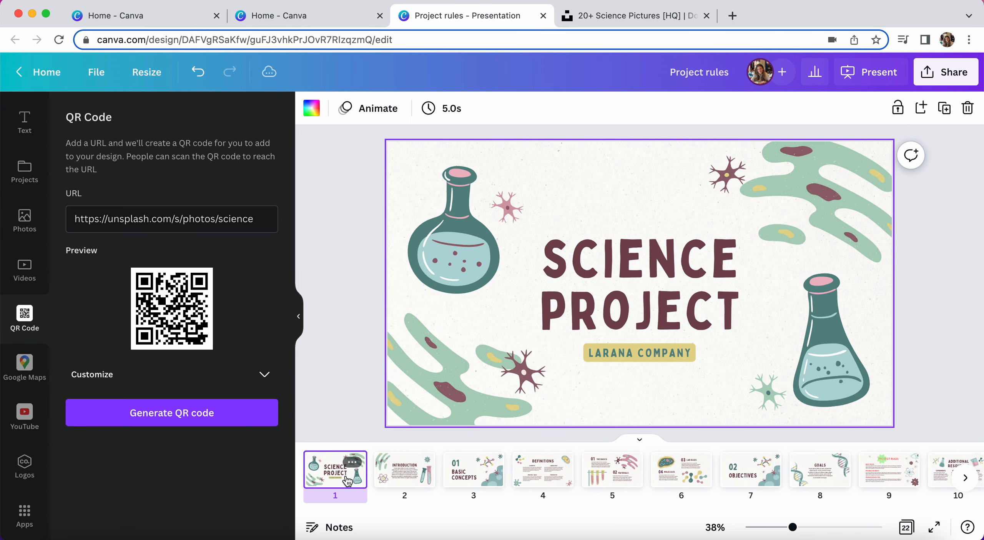
pyautogui.click(646, 190)
pyautogui.moveTo(536, 187); pyautogui.dragTo(646, 387)
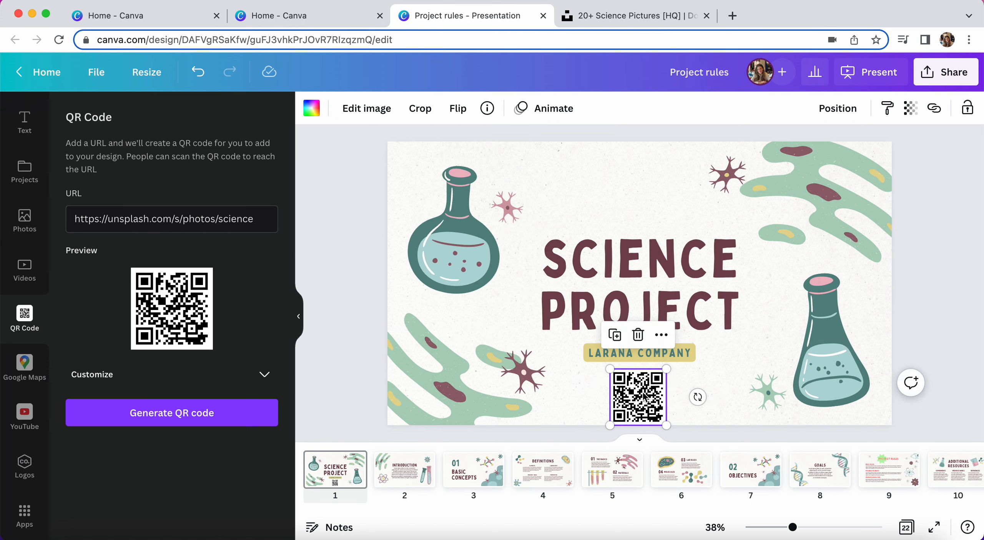
pyautogui.click(636, 155)
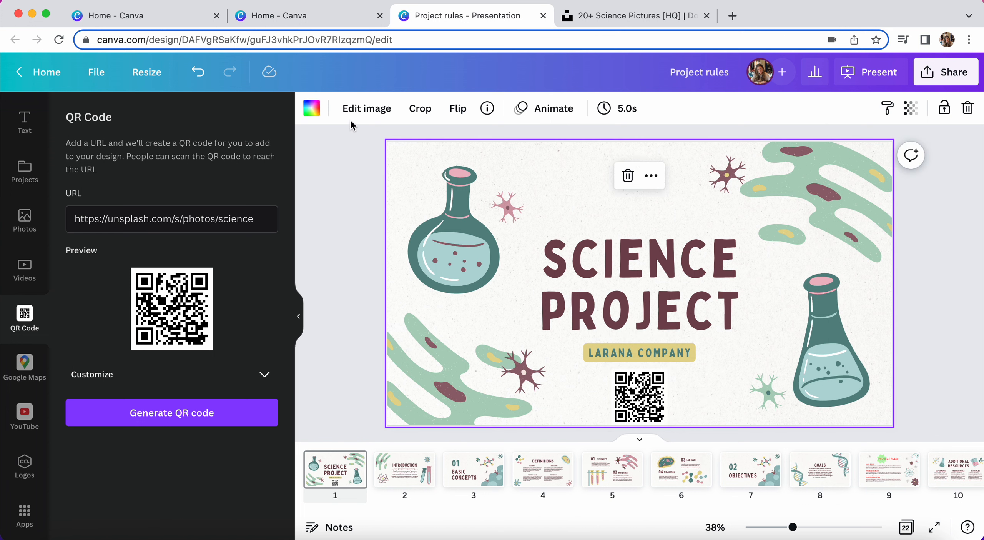
# Step: Search the photo library for "holidays" and browse the photos
pyautogui.click(25, 219)
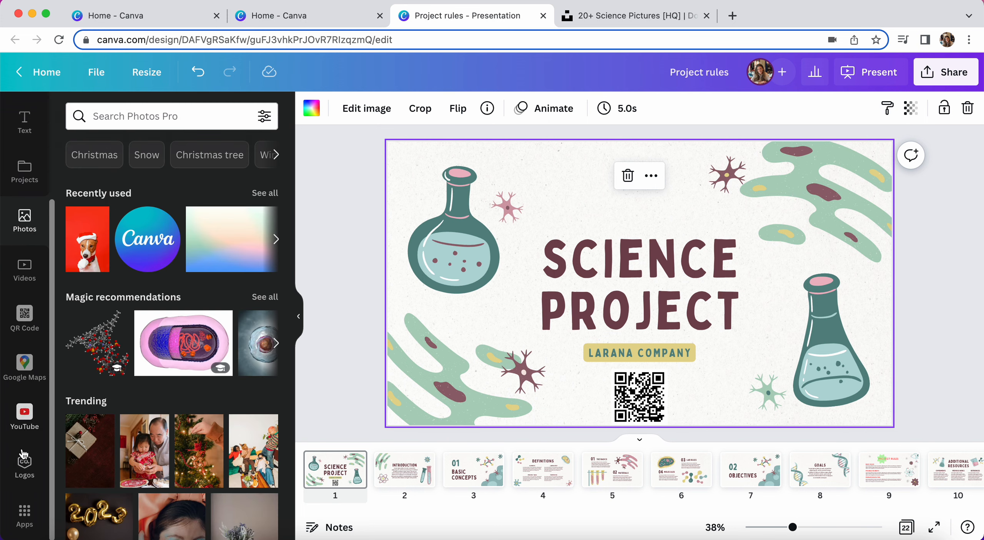
pyautogui.click(171, 122)
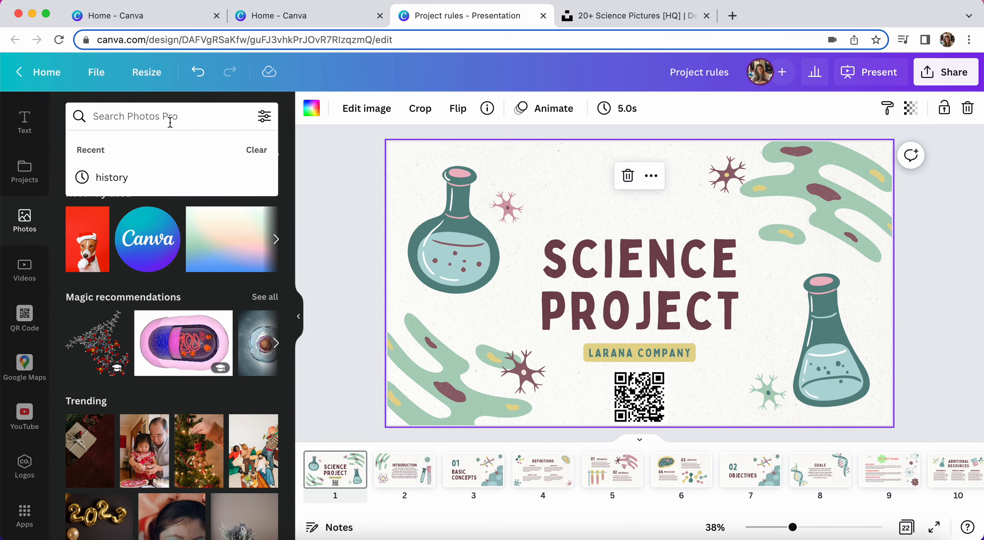
pyautogui.write('holidays')
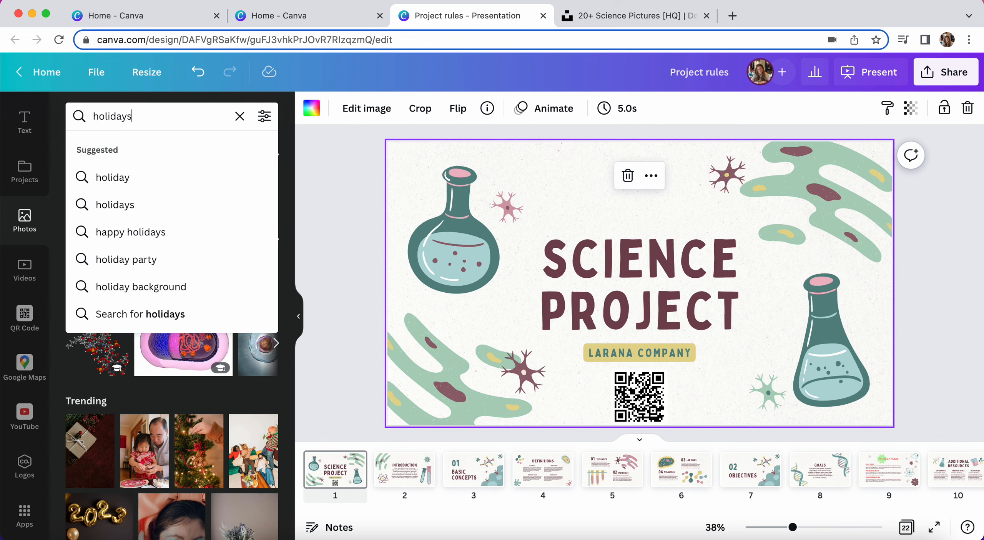
pyautogui.press('Return')
pyautogui.scroll(-5, 197, 389)
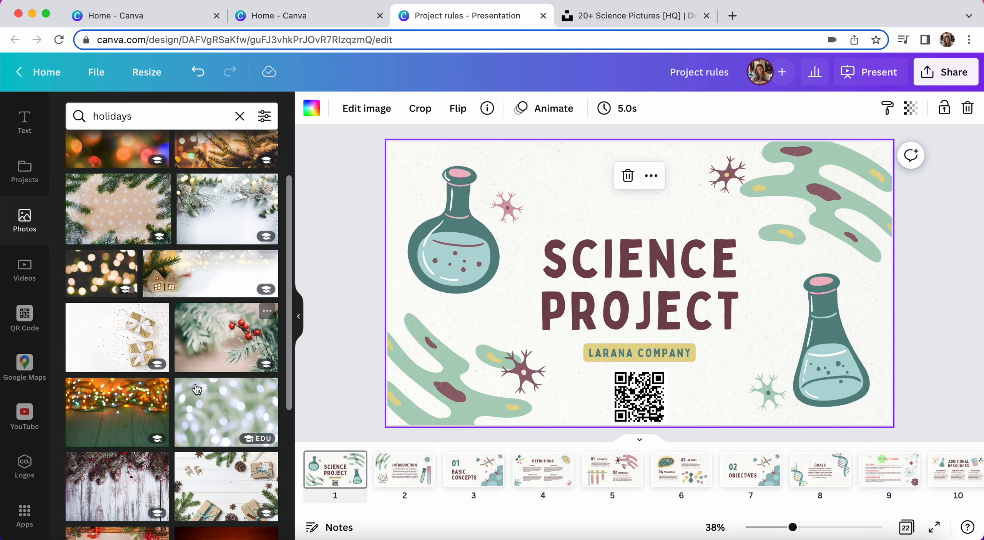
pyautogui.scroll(-10, 197, 389)
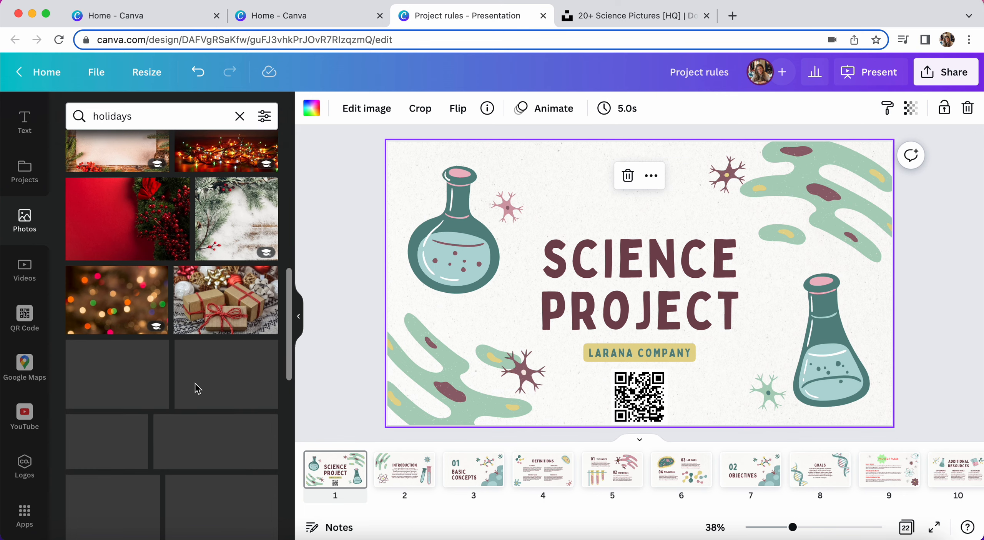
pyautogui.scroll(5, 154, 257)
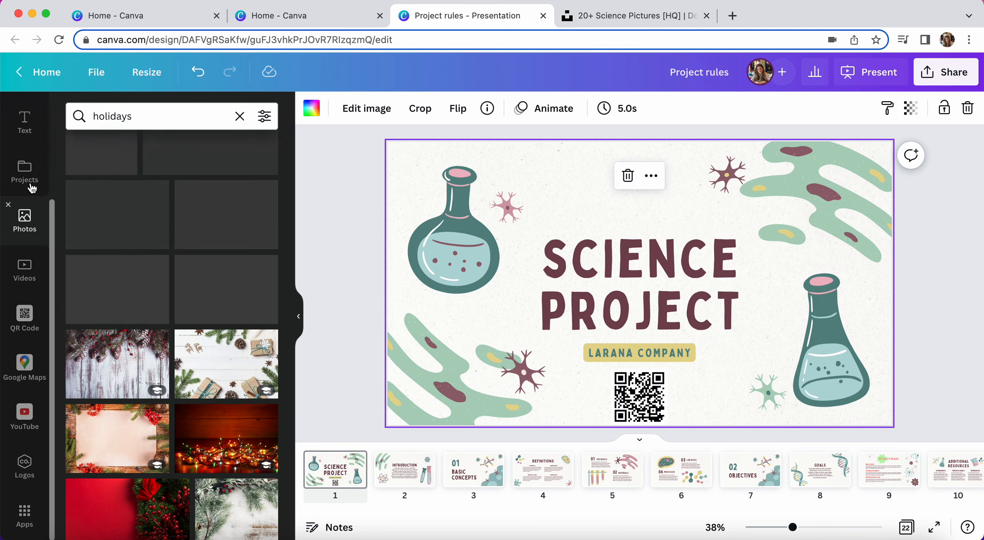
# Step: Look through the account's designs, folders and images, and the catalogue of apps that can supply content for the design
pyautogui.click(28, 178)
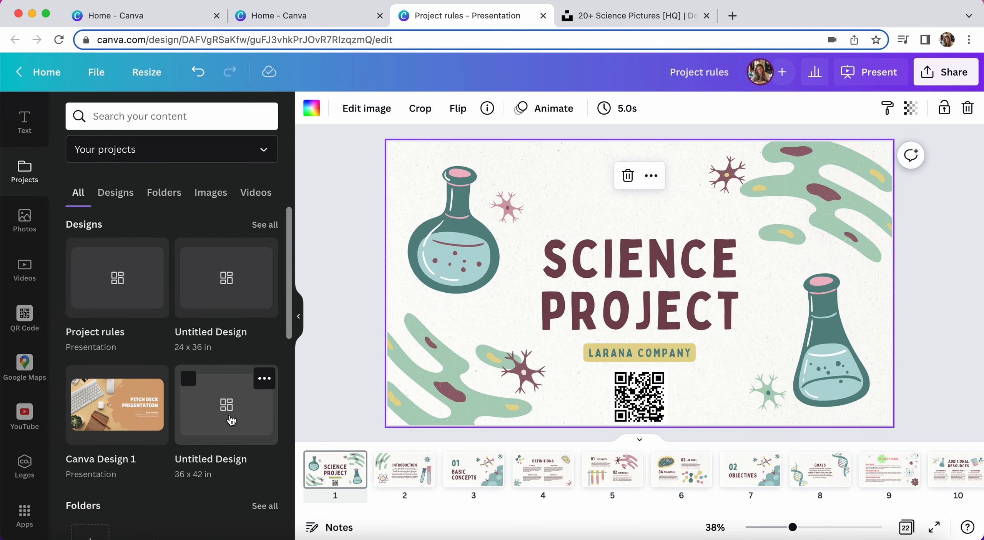
pyautogui.scroll(-5, 231, 419)
pyautogui.scroll(-4, 231, 419)
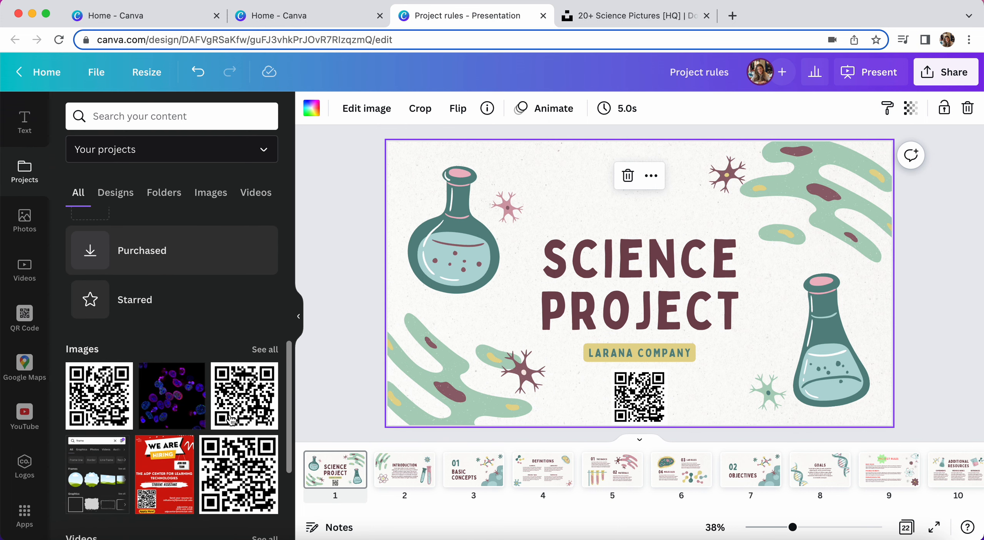
pyautogui.scroll(8, 166, 350)
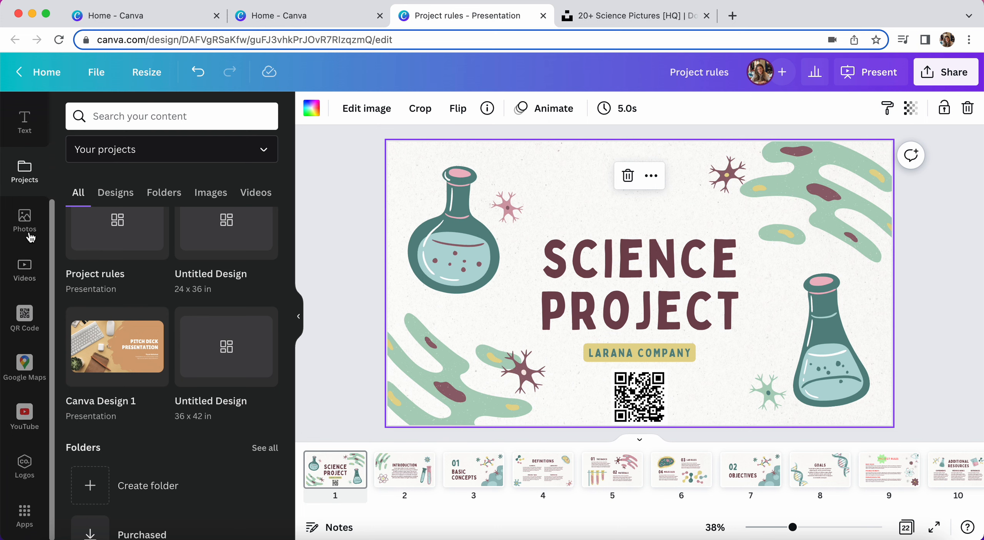
pyautogui.click(17, 523)
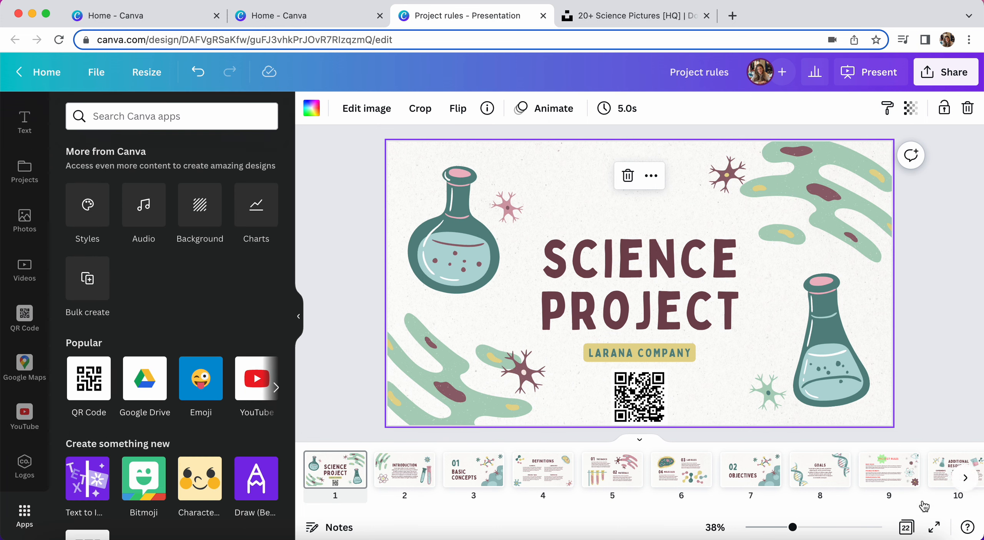
pyautogui.scroll(-3, 154, 453)
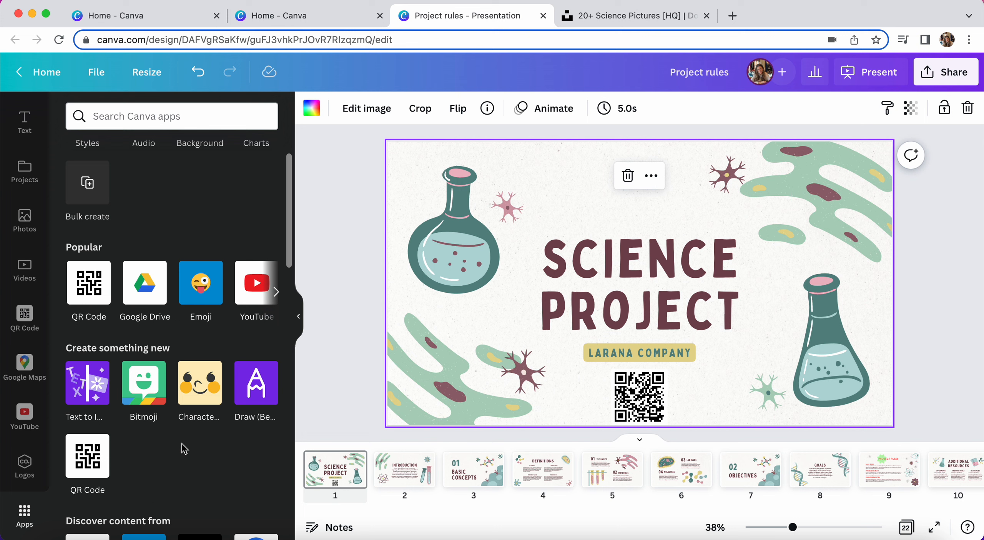
pyautogui.scroll(-6, 181, 449)
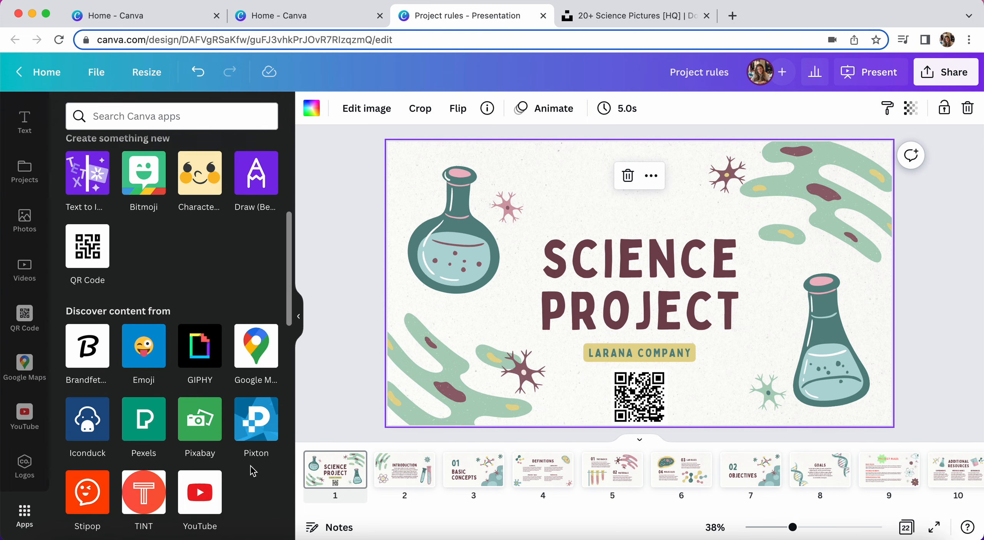
pyautogui.scroll(-15, 252, 470)
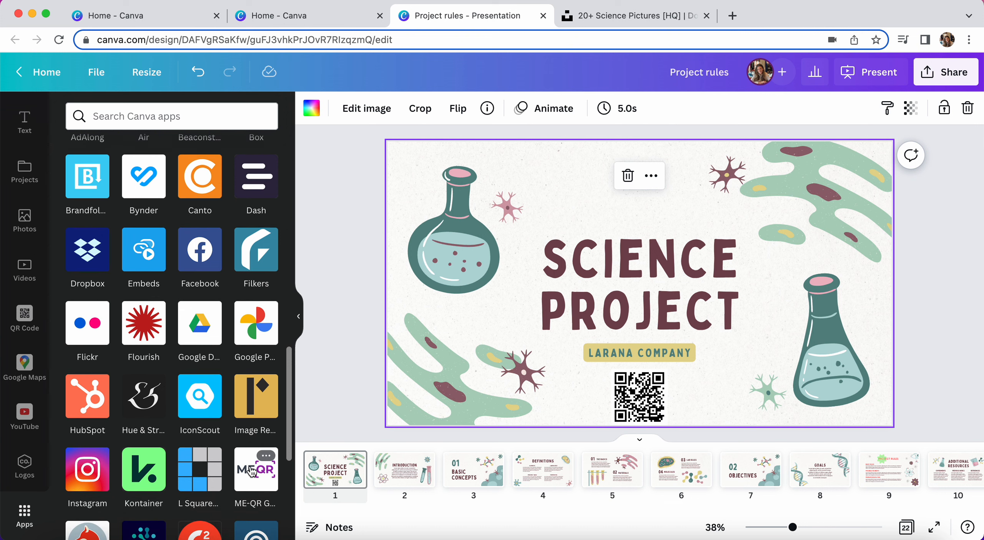
pyautogui.scroll(-8, 204, 262)
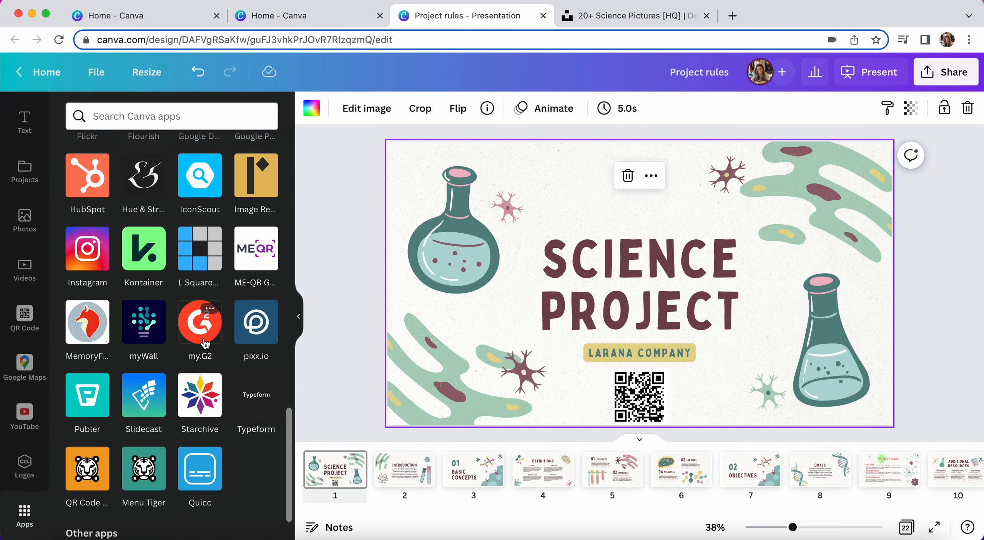
# Step: Examine the ready-made font combinations in the text library with page 21 open
pyautogui.scroll(20, 196, 327)
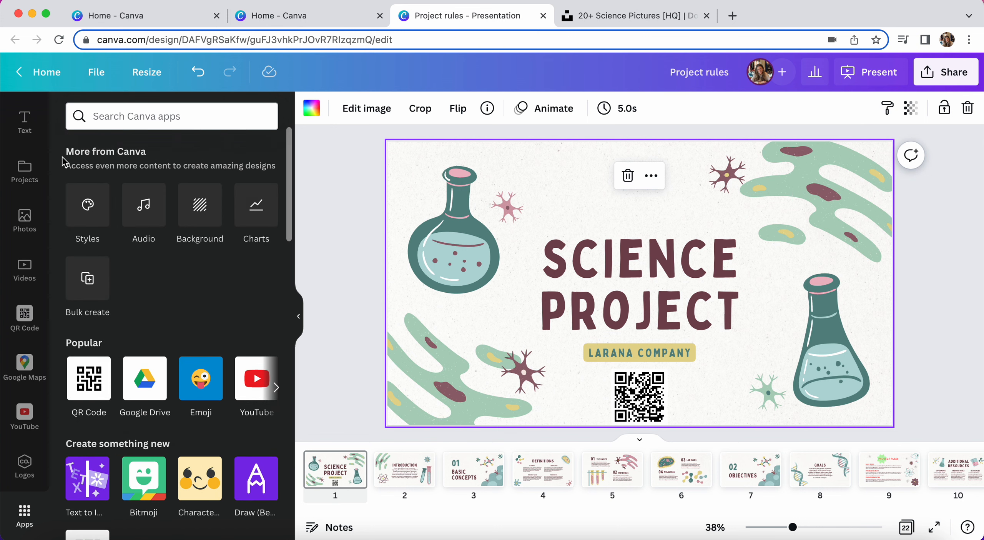
pyautogui.click(24, 120)
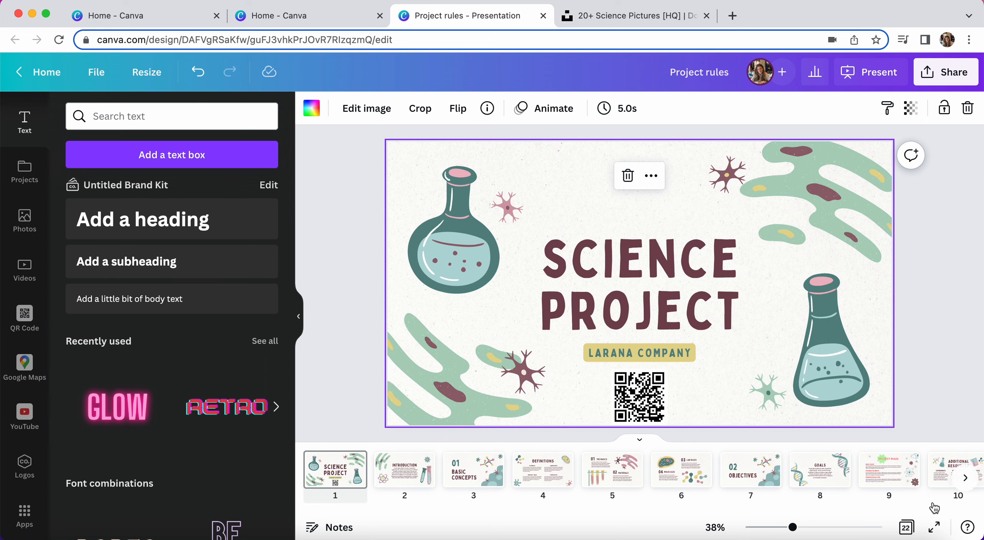
pyautogui.hscroll(10, 934, 507)
pyautogui.click(805, 469)
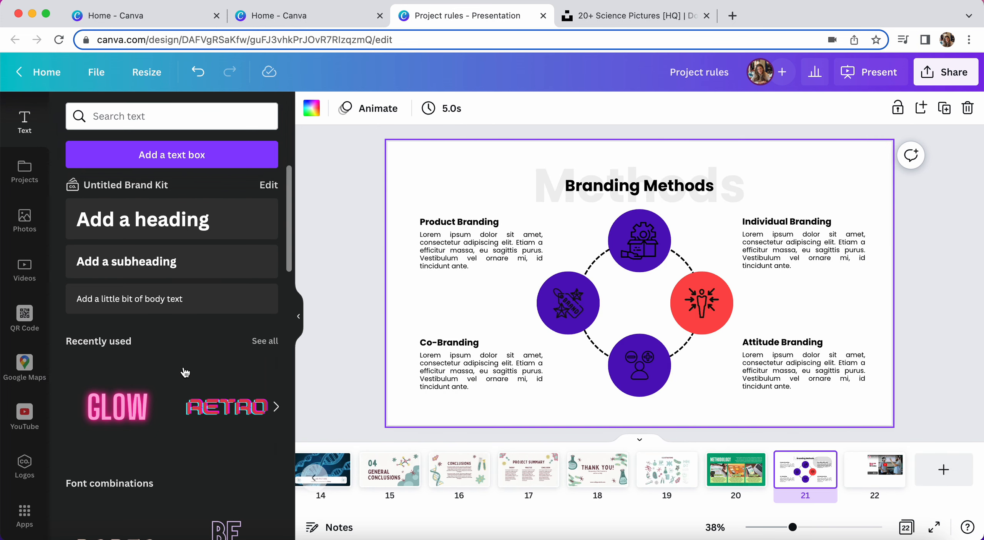
pyautogui.scroll(-10, 185, 372)
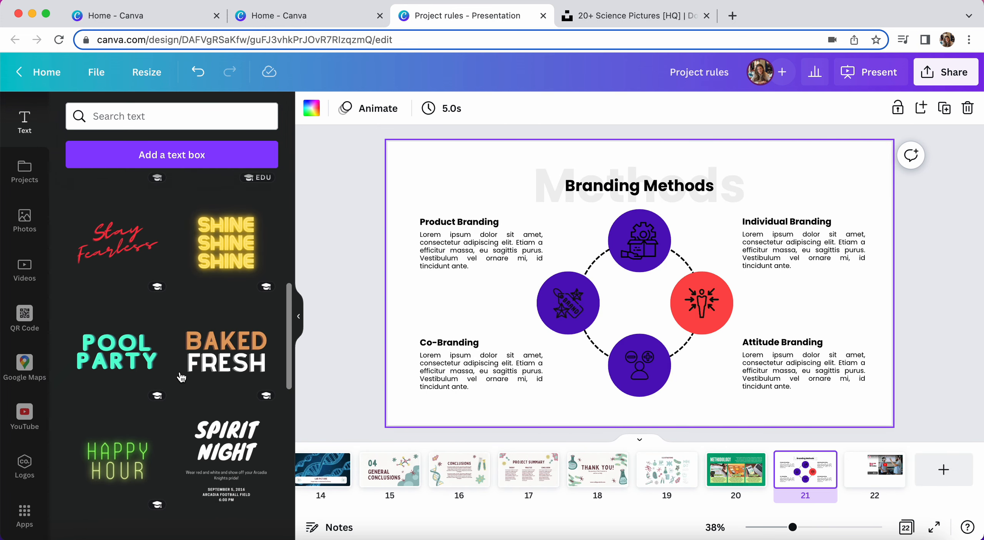
pyautogui.scroll(-3, 172, 384)
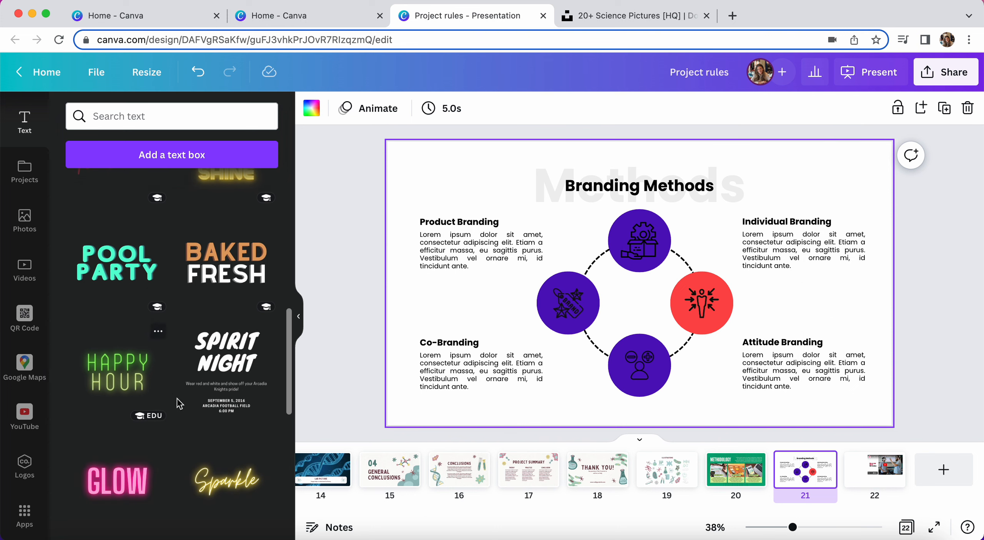
pyautogui.scroll(-8, 179, 403)
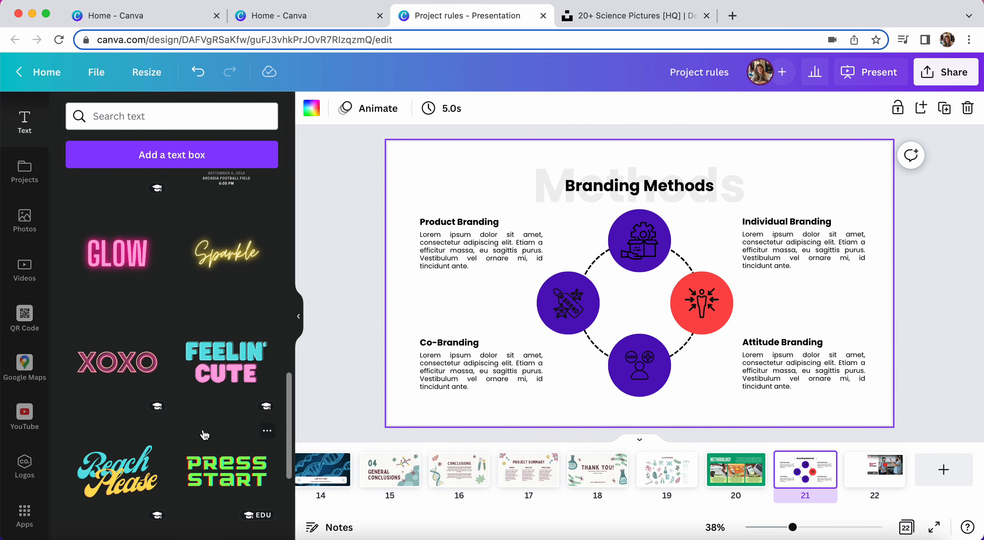
pyautogui.scroll(-3, 211, 424)
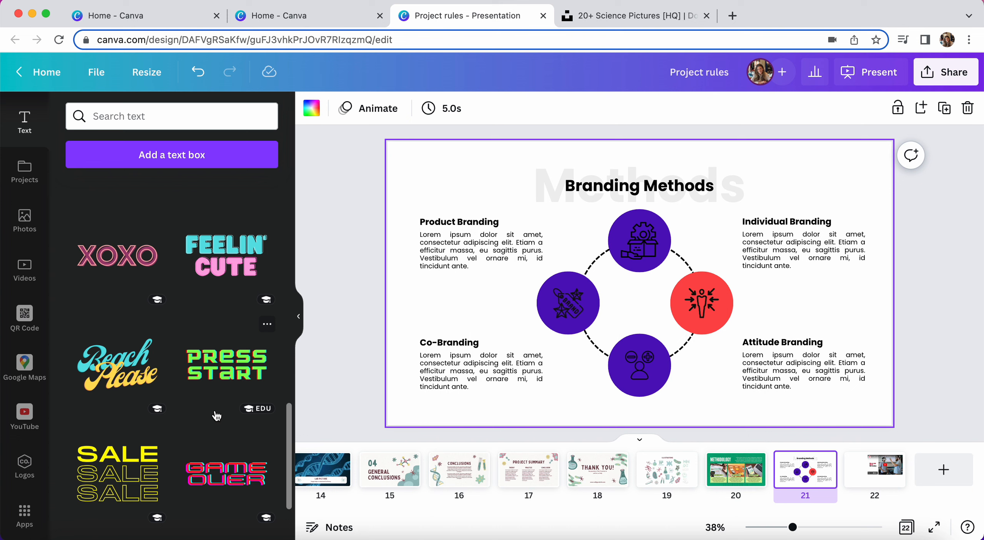
pyautogui.scroll(-2, 205, 399)
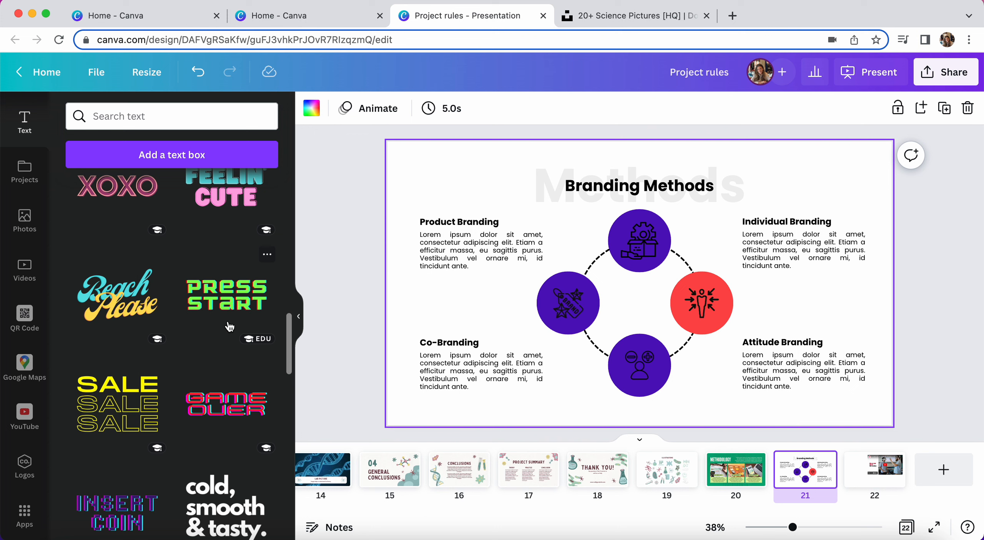
pyautogui.scroll(-7, 220, 360)
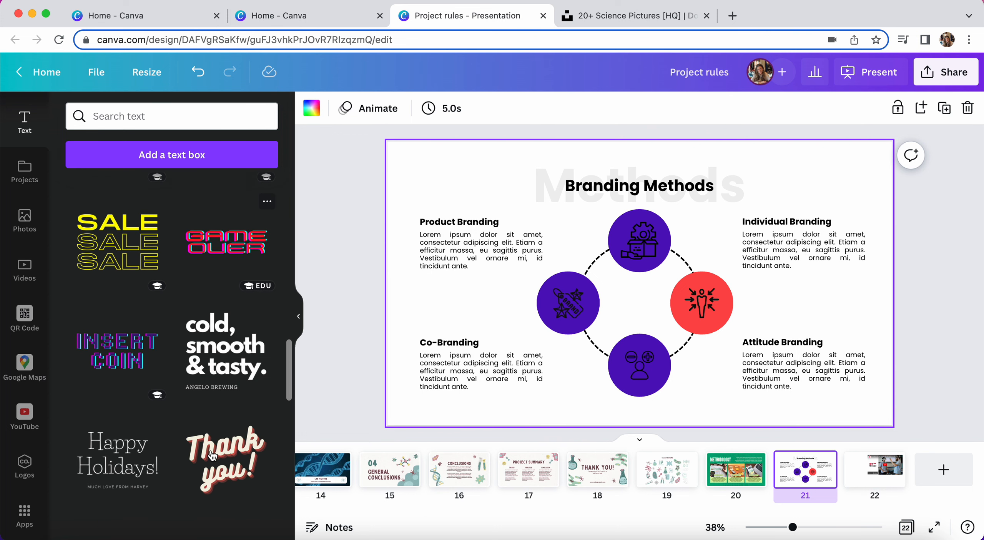
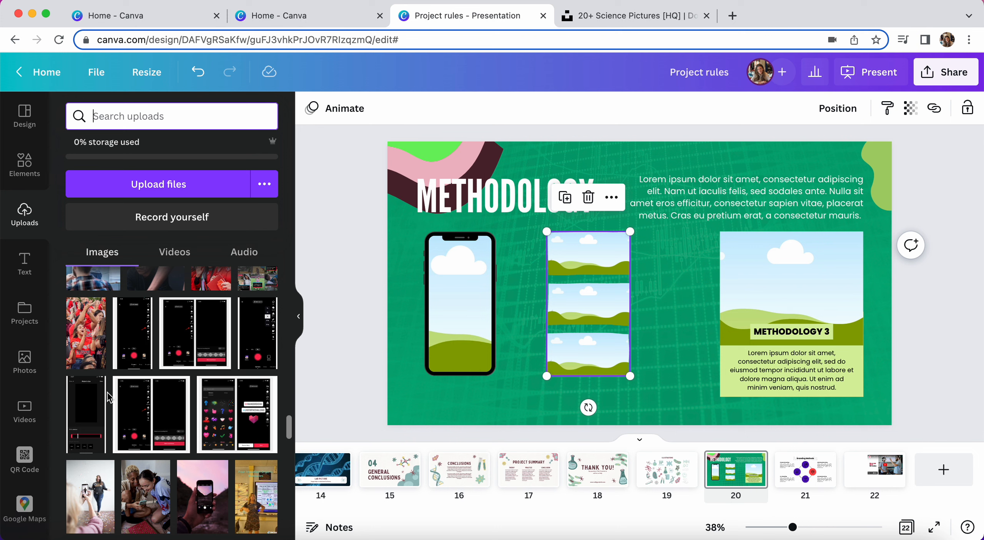
# Step: Fill the three-part strip frame on page 20 with uploaded photos of a standing figure, two women sharing a phone, and a raised phone
pyautogui.scroll(-3, 110, 396)
pyautogui.moveTo(90, 386); pyautogui.dragTo(588, 254)
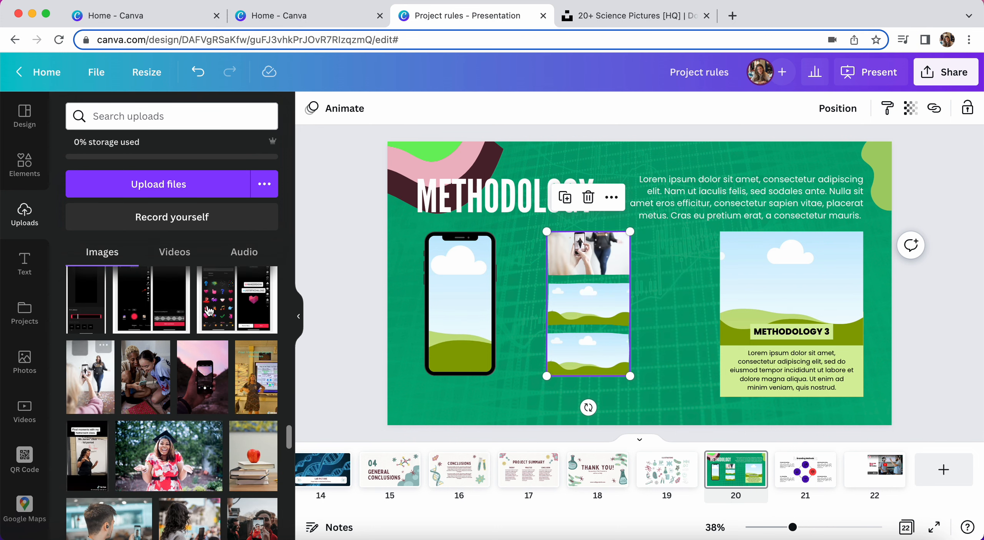
pyautogui.moveTo(145, 373); pyautogui.dragTo(597, 285)
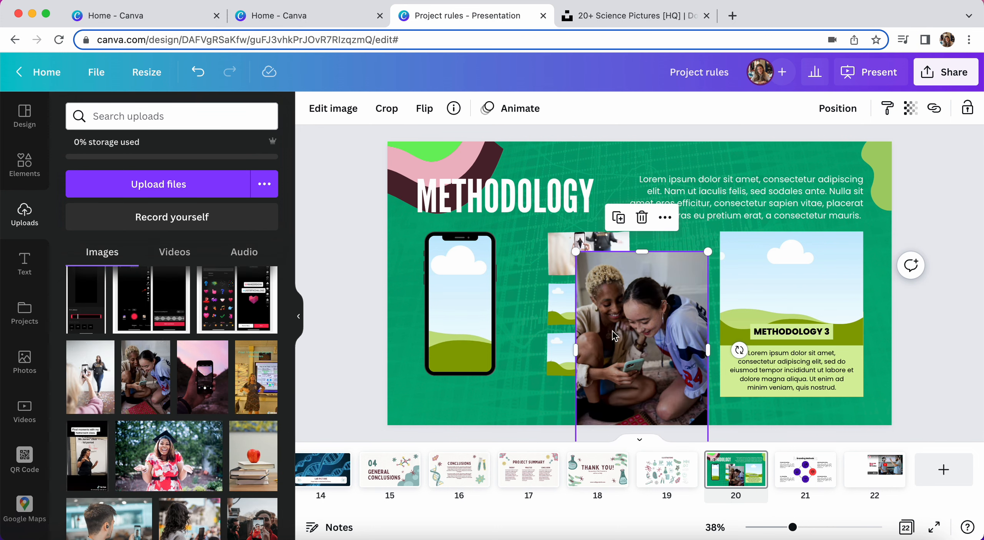
pyautogui.moveTo(614, 335); pyautogui.dragTo(594, 303)
pyautogui.moveTo(201, 361); pyautogui.dragTo(566, 340)
pyautogui.click(704, 316)
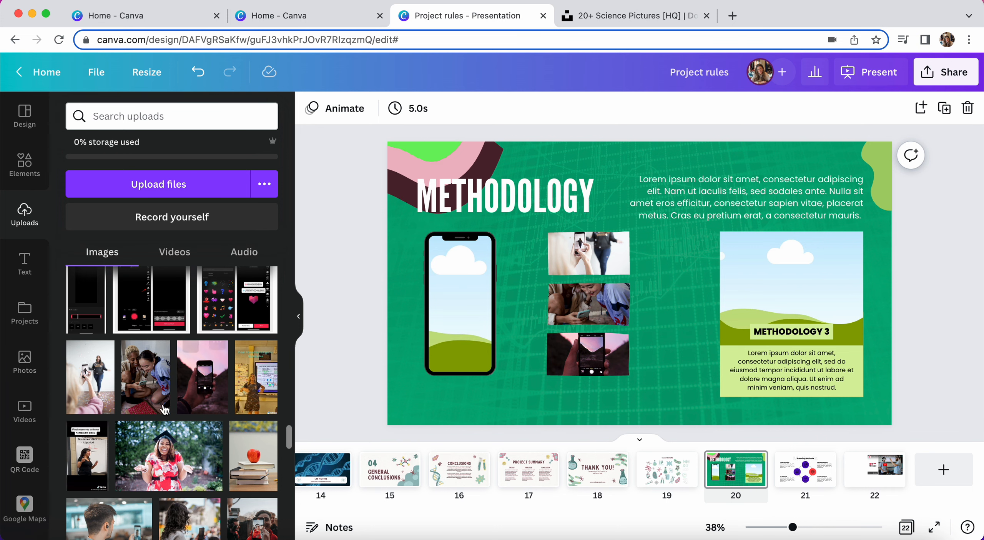
# Step: Place the photo of the two women in the phone frame and the graduate photo in the strip frame's top section
pyautogui.moveTo(152, 407); pyautogui.dragTo(489, 326)
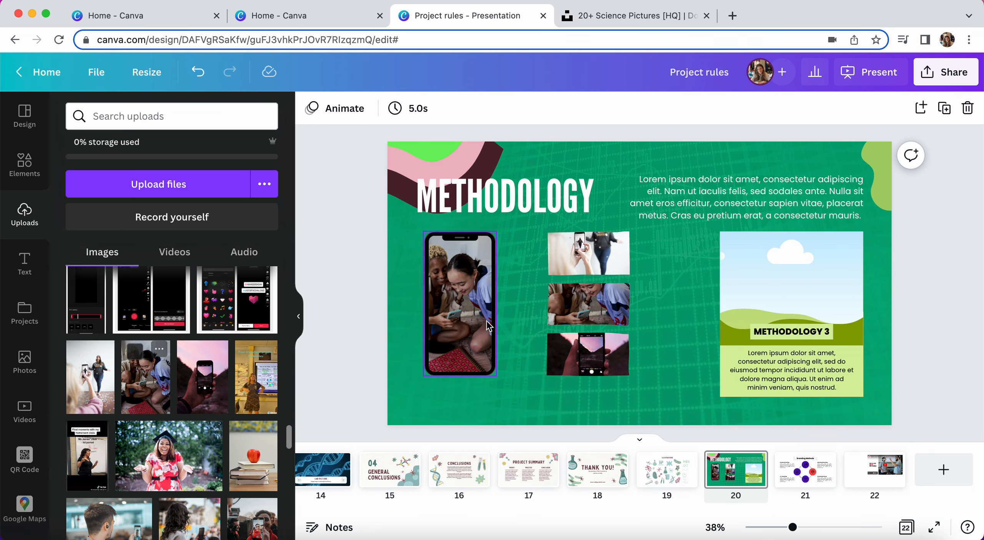
pyautogui.moveTo(195, 453); pyautogui.dragTo(586, 251)
# Step: Replace the strip frame's middle photo with the person writing on a board and the bottom photo with the orange sticky notes
pyautogui.scroll(-1, 163, 403)
pyautogui.scroll(-10, 163, 402)
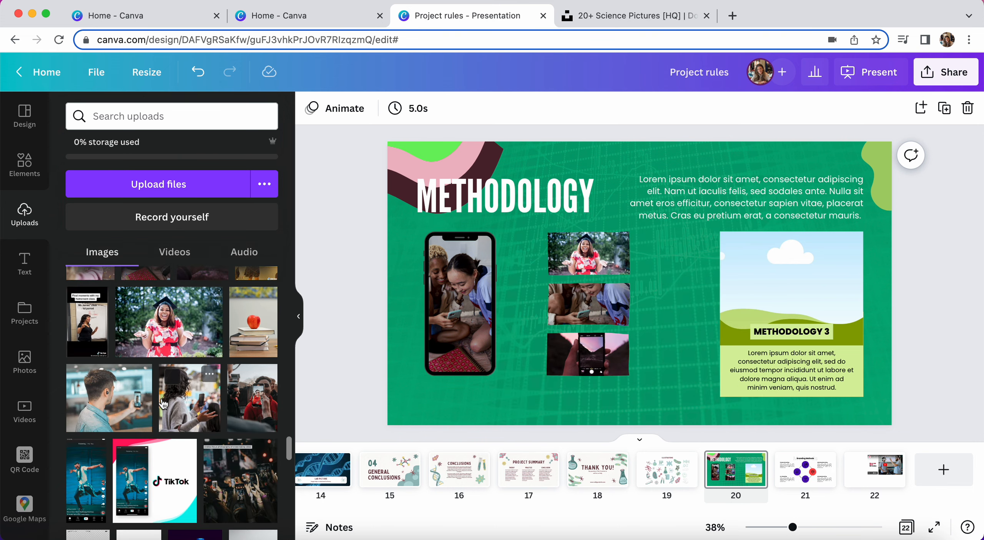
pyautogui.scroll(-10, 163, 403)
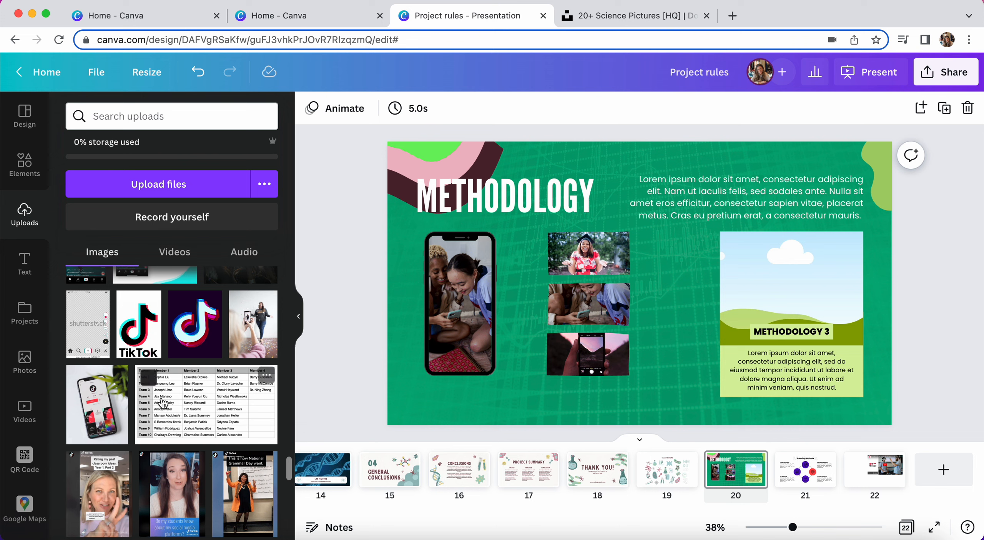
pyautogui.scroll(-10, 163, 402)
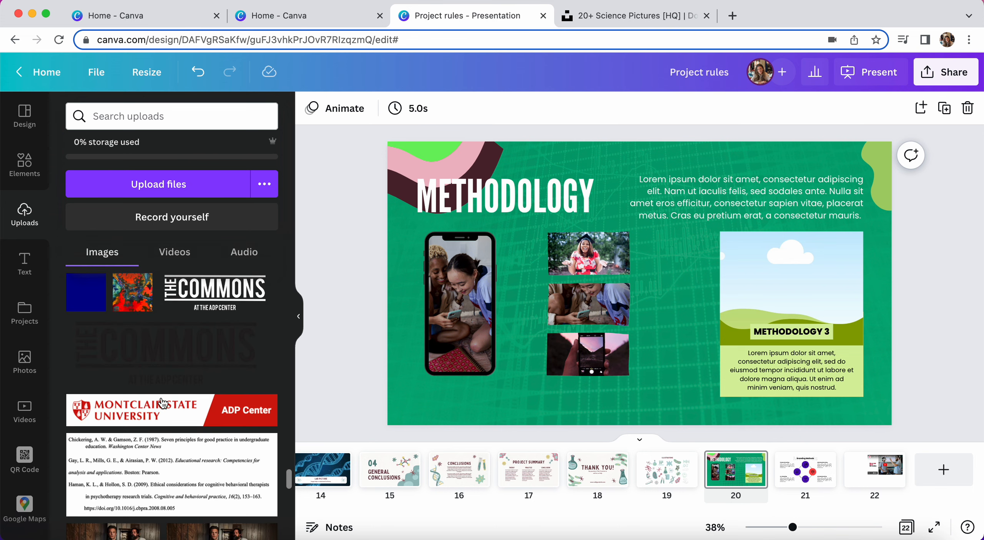
pyautogui.scroll(-3, 163, 402)
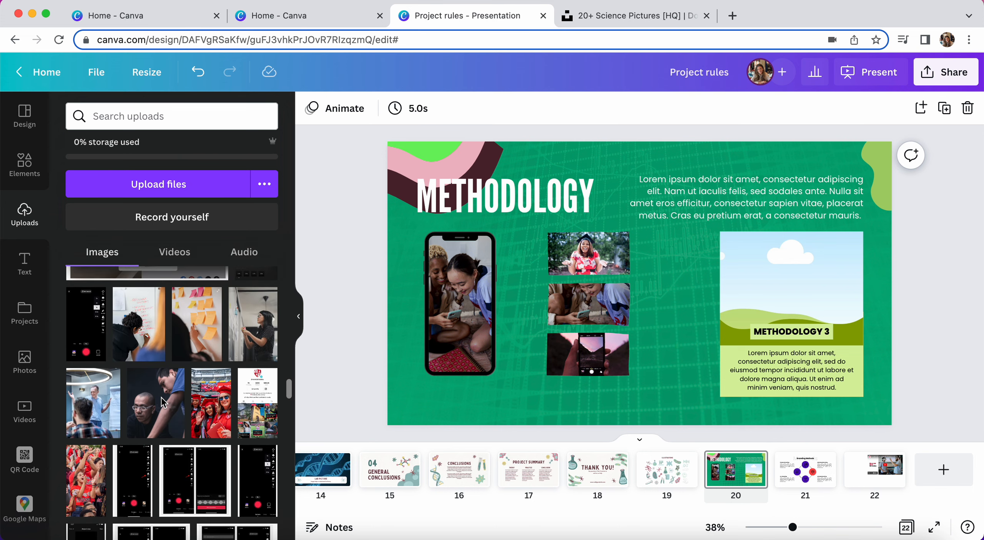
pyautogui.moveTo(437, 345); pyautogui.dragTo(551, 312)
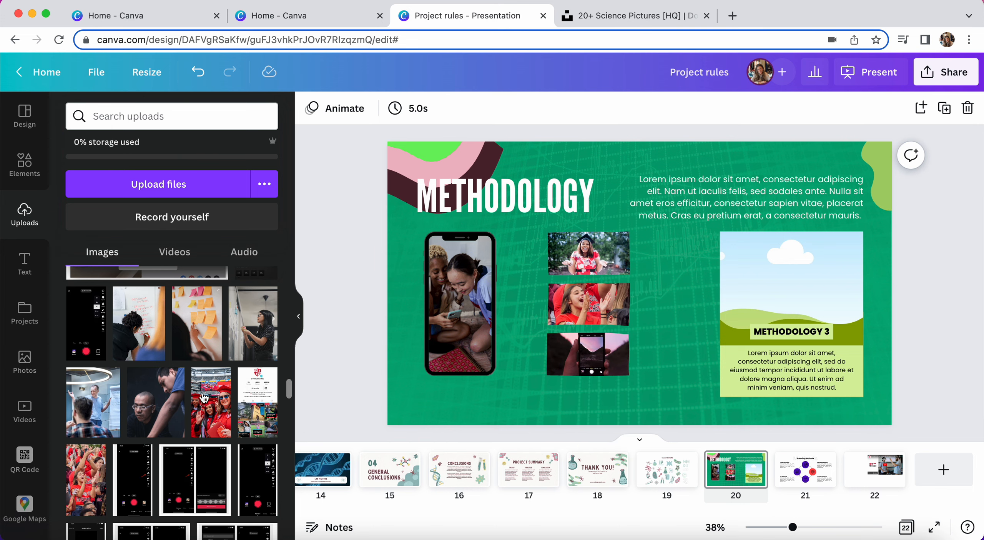
pyautogui.scroll(5, 217, 392)
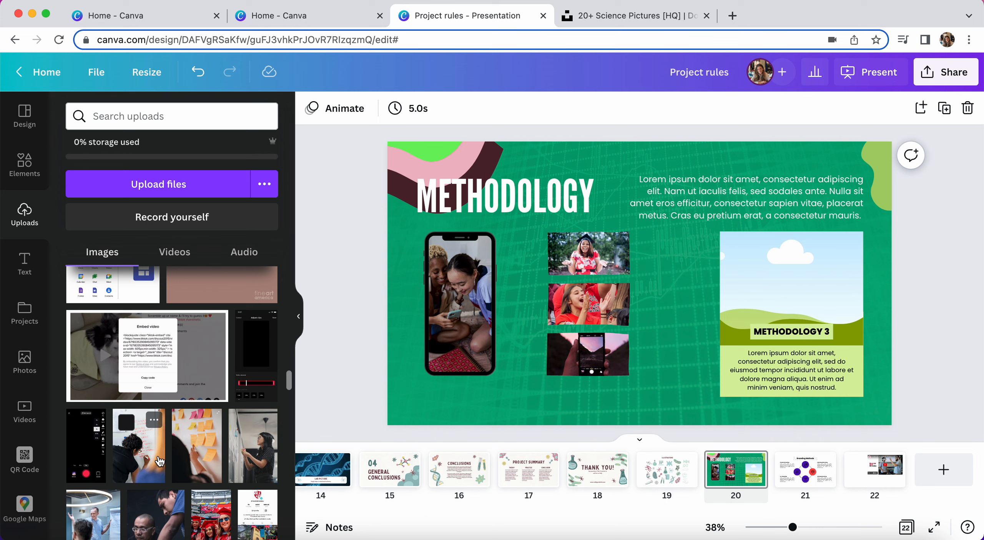
pyautogui.moveTo(139, 446); pyautogui.dragTo(610, 320)
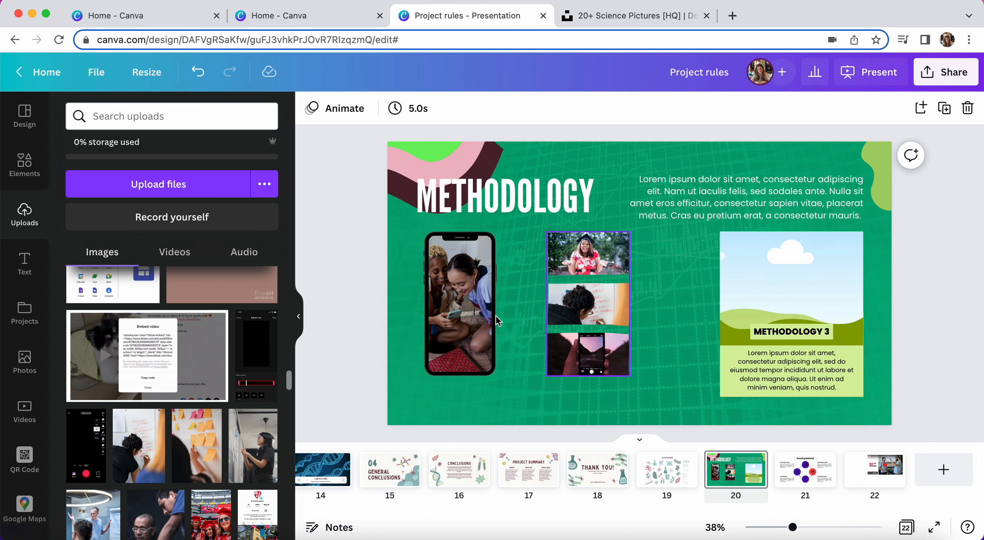
pyautogui.moveTo(197, 445); pyautogui.dragTo(588, 353)
pyautogui.click(662, 313)
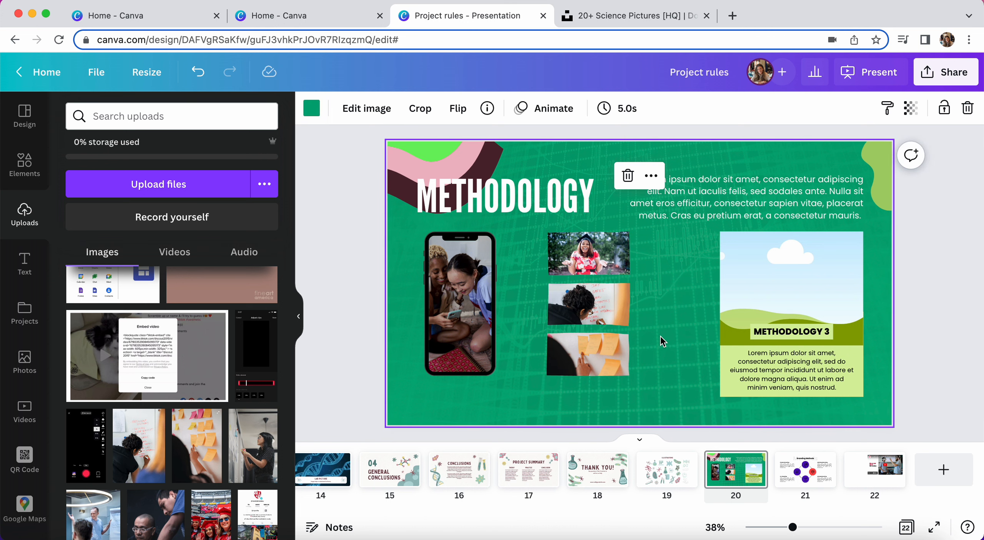
pyautogui.click(816, 327)
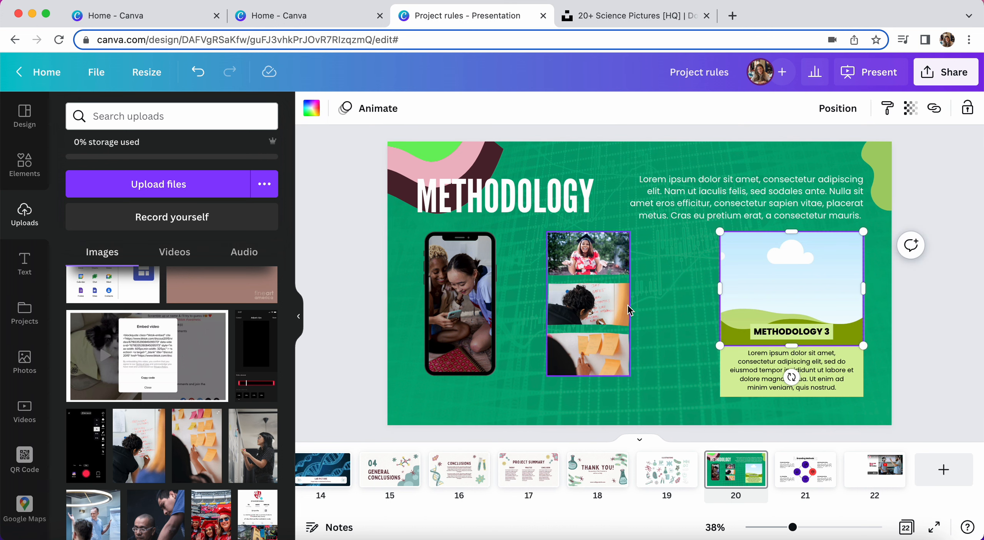
pyautogui.click(667, 283)
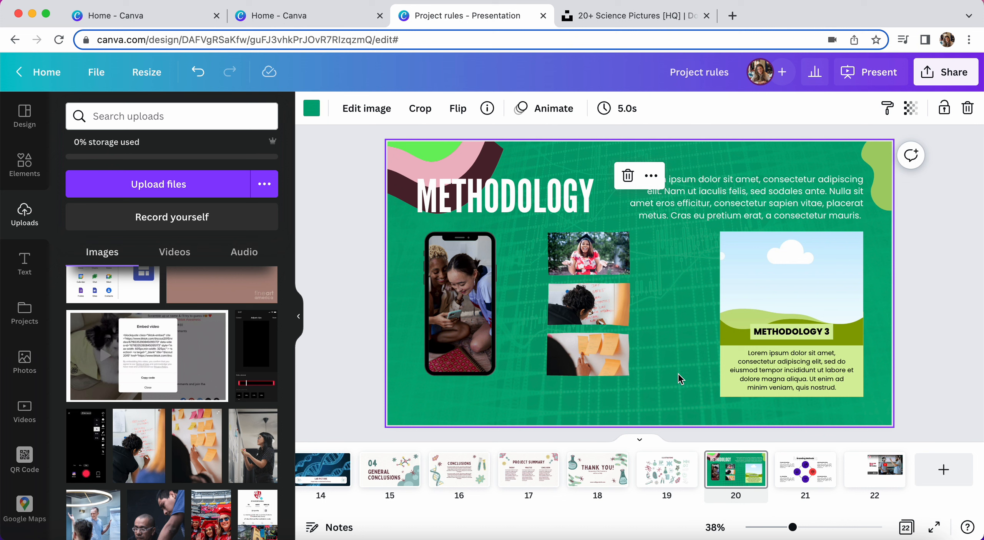
pyautogui.click(579, 261)
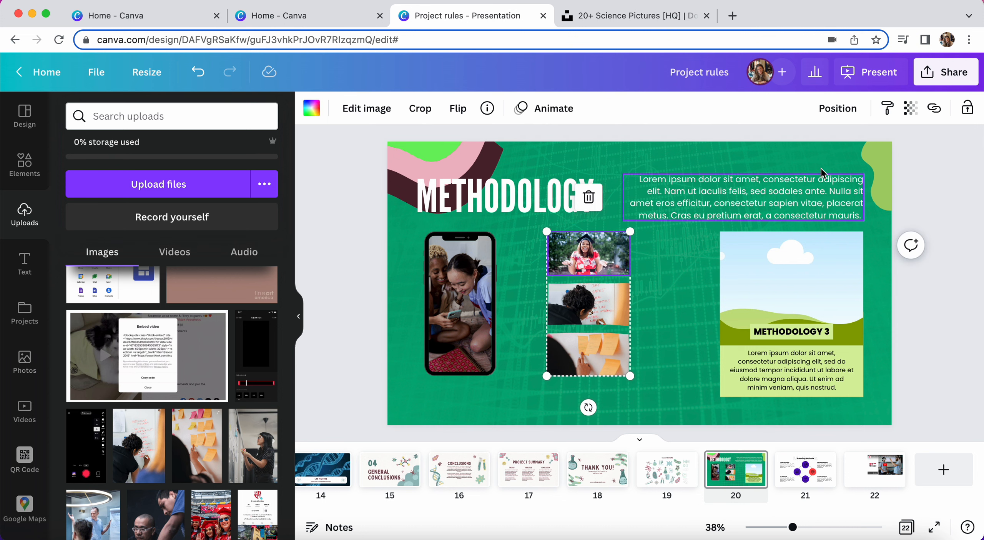
# Step: Move the METHODOLOGY 3 label off the landscape frame into the gap beside the photo strip
pyautogui.click(757, 330)
pyautogui.moveTo(761, 335); pyautogui.dragTo(653, 326)
pyautogui.click(683, 306)
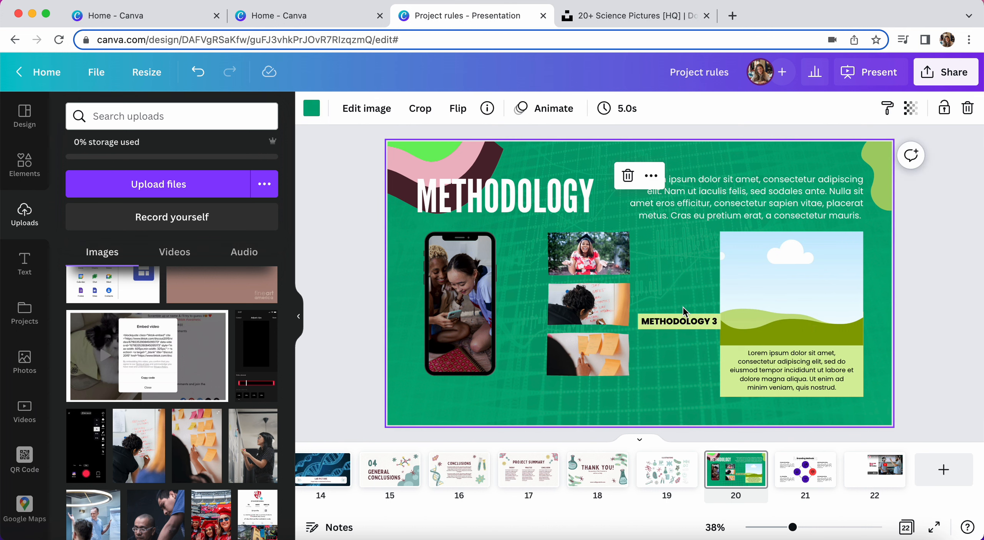
pyautogui.click(683, 324)
pyautogui.click(690, 334)
# Step: Delete the light green box, its lorem ipsum caption, the METHODOLOGY 3 label and the rectangular landscape frame from page 20
pyautogui.click(792, 369)
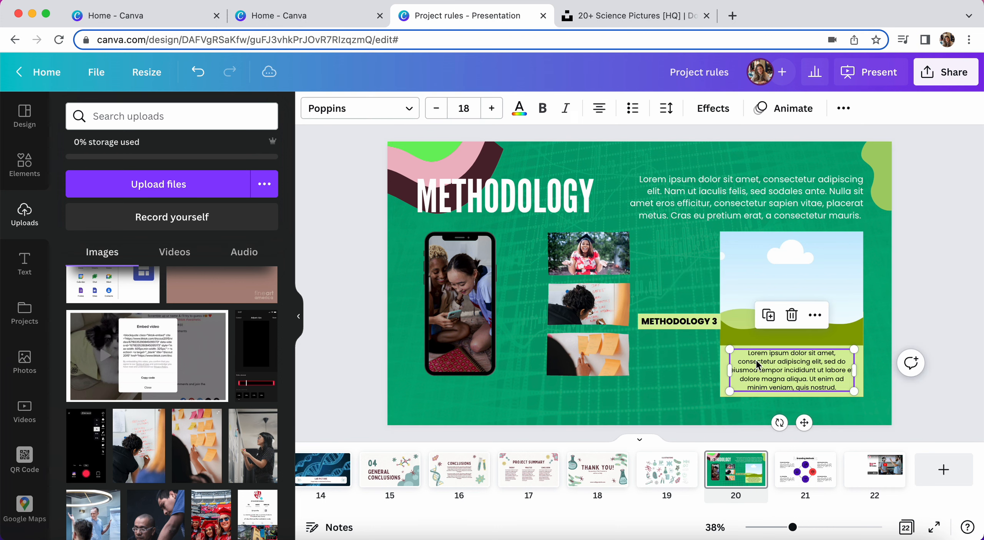
pyautogui.moveTo(791, 369); pyautogui.dragTo(855, 399)
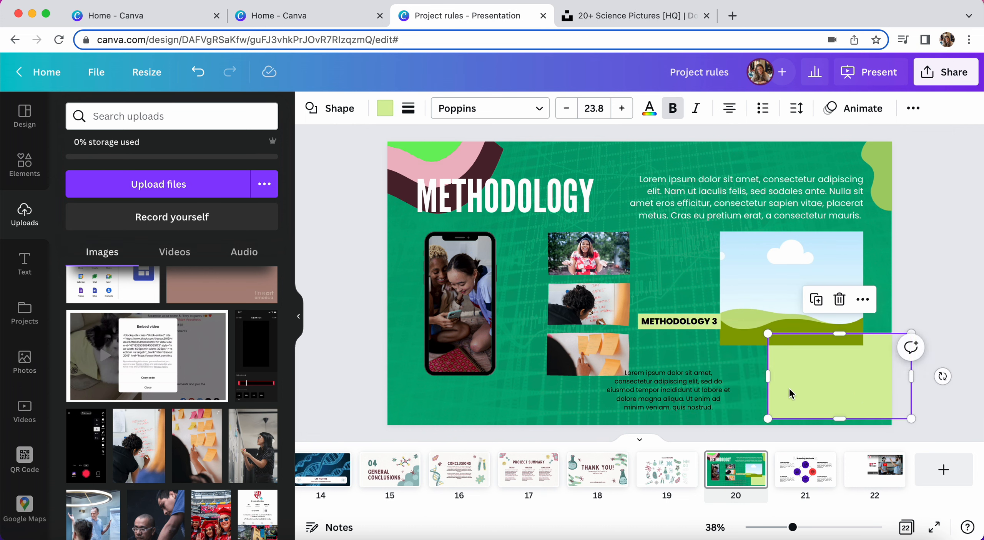
pyautogui.press('Delete')
pyautogui.click(710, 389)
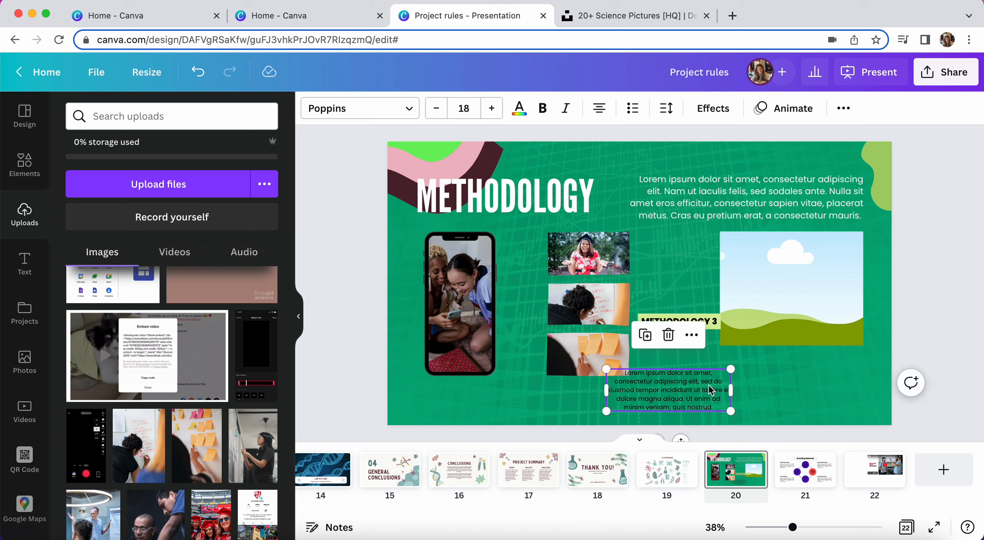
pyautogui.press('Delete')
pyautogui.click(688, 321)
pyautogui.press('Delete')
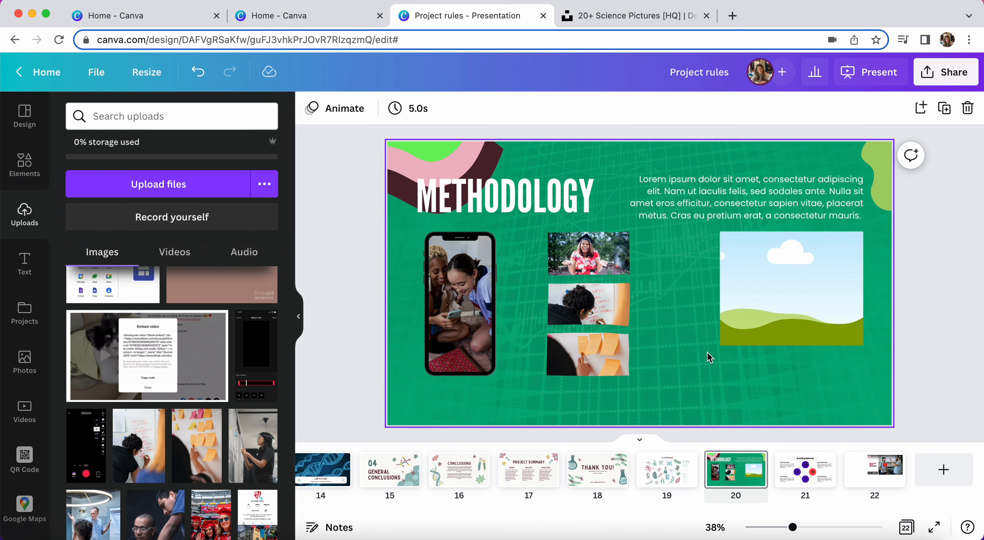
pyautogui.click(786, 344)
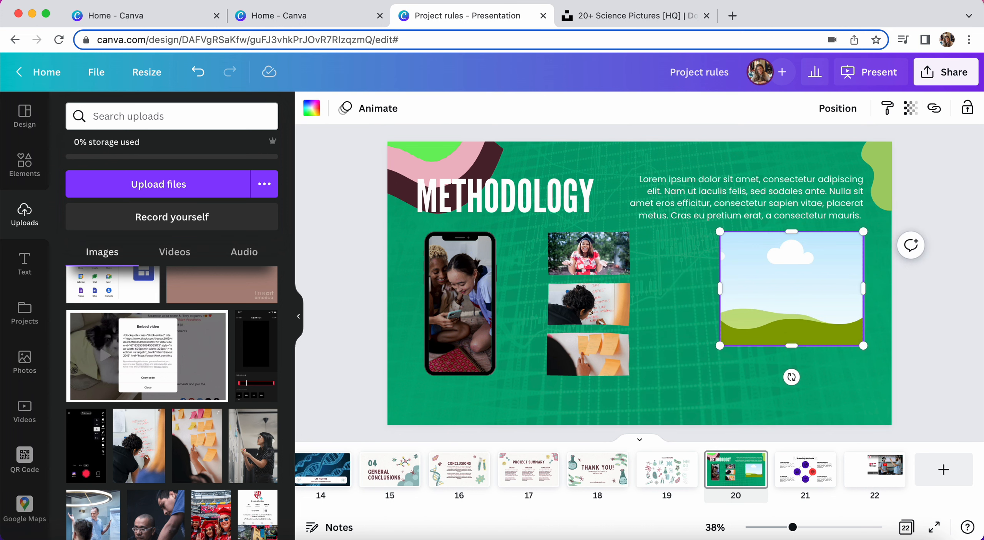
pyautogui.press('Delete')
# Step: Add a rounded blob-shaped frame and place it below the paragraph on page 20, where the rectangular frame was
pyautogui.click(24, 163)
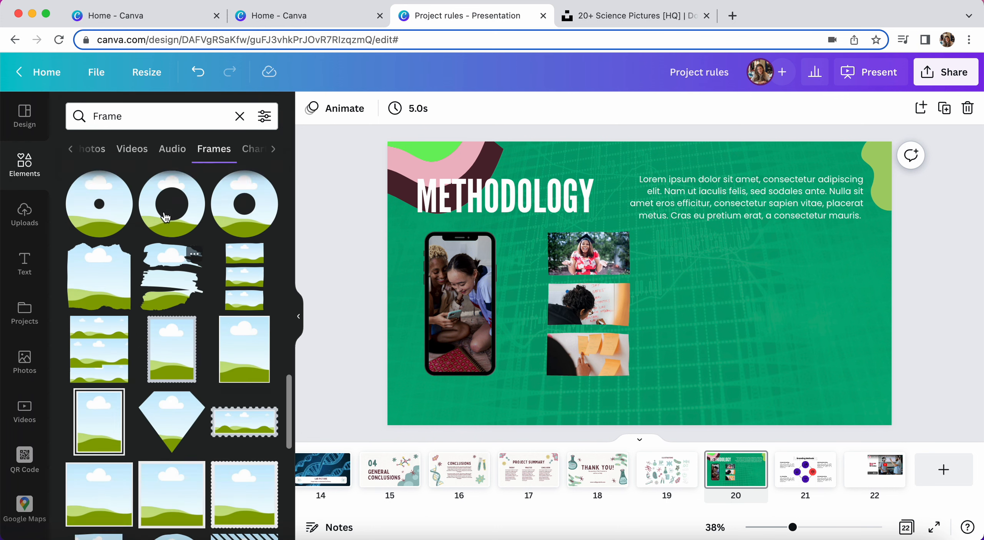
pyautogui.scroll(5, 166, 217)
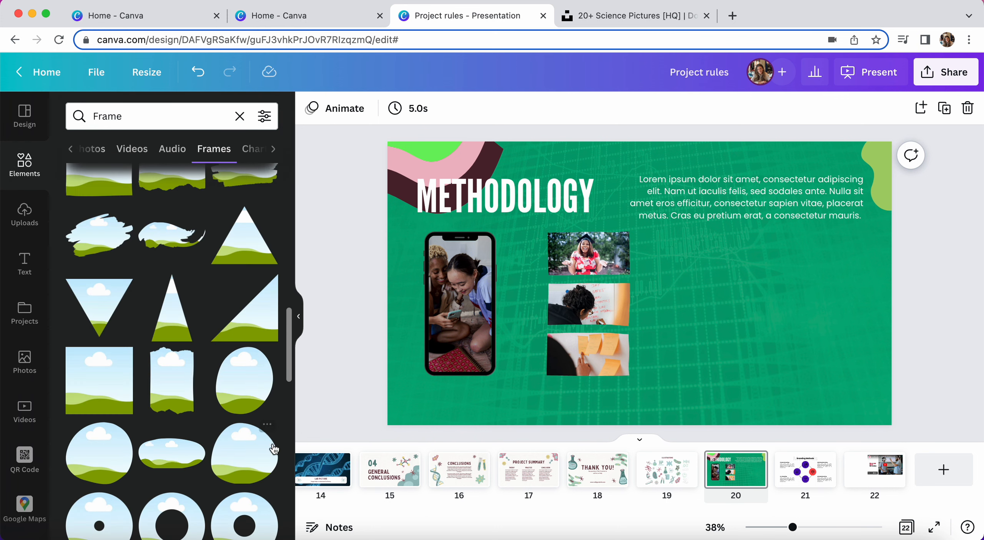
pyautogui.click(112, 457)
pyautogui.moveTo(660, 302); pyautogui.dragTo(781, 318)
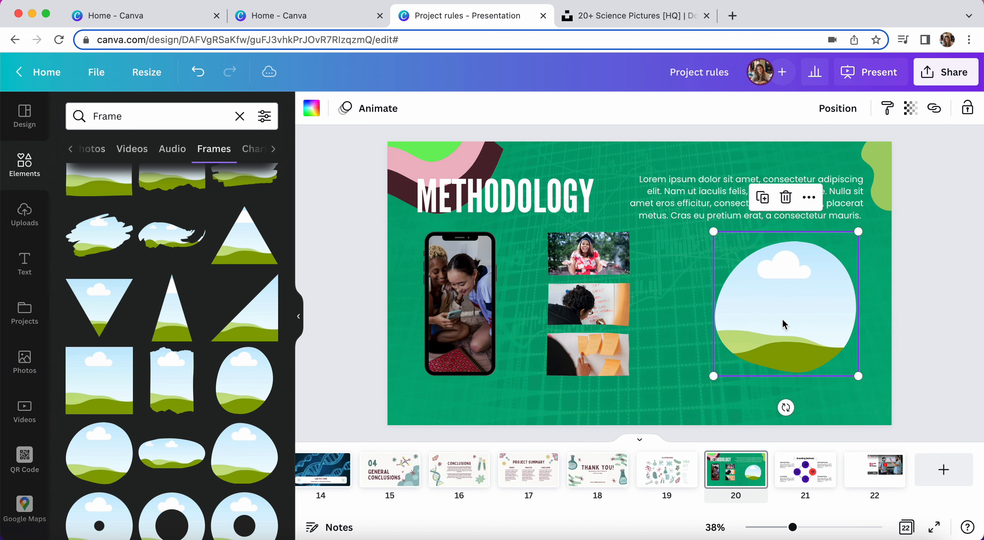
pyautogui.click(341, 337)
# Step: Delete the three-photo strip frame from page 20 and remove the photo from the phone frame
pyautogui.moveTo(647, 268); pyautogui.dragTo(549, 376)
pyautogui.press('Delete')
pyautogui.click(465, 307)
pyautogui.press('Delete')
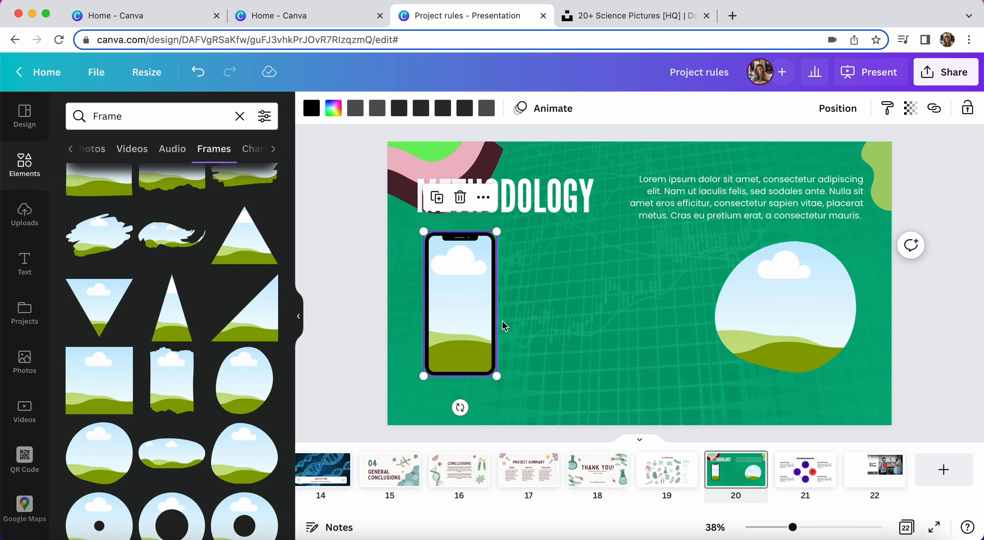
# Step: Delete the phone frame from page 20 and move the blob-shaped frame below the METHODOLOGY heading
pyautogui.press('Delete')
pyautogui.click(803, 325)
pyautogui.moveTo(804, 325); pyautogui.dragTo(559, 322)
pyautogui.click(593, 330)
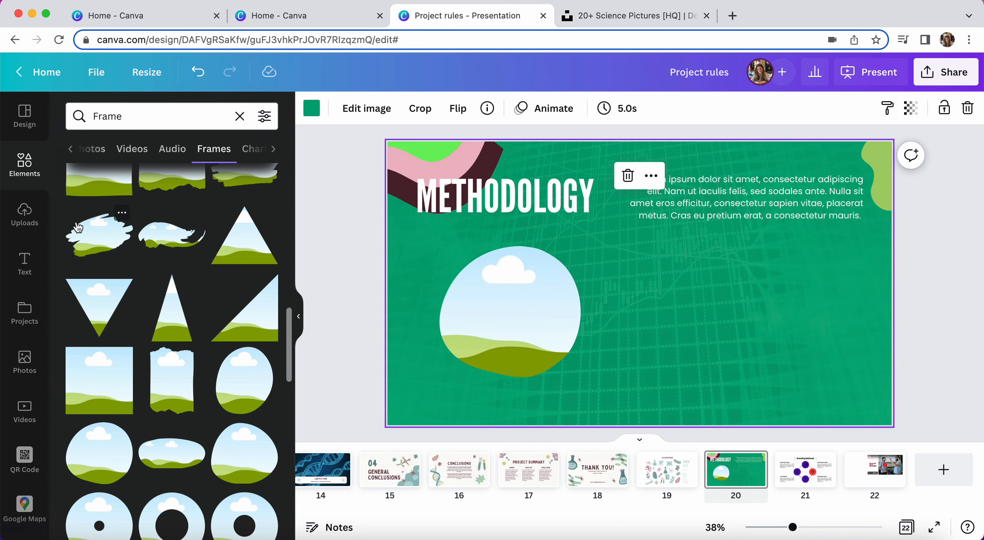
# Step: Fill the blob-shaped frame with the uploaded photo of the graduate in a cap and red floral dress
pyautogui.click(5, 230)
pyautogui.scroll(-2, 156, 375)
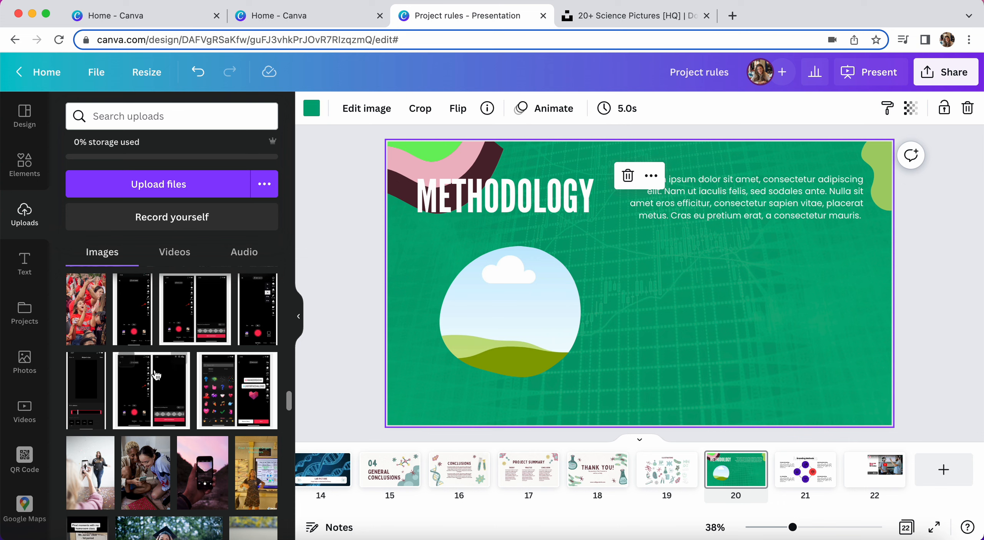
pyautogui.moveTo(156, 374); pyautogui.dragTo(476, 336)
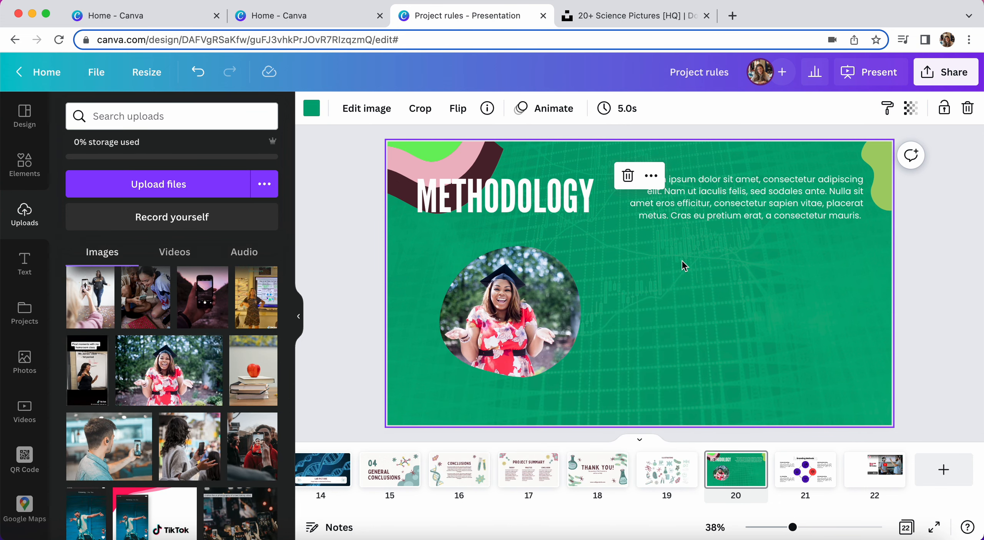
# Step: Delete the lorem ipsum paragraph and add body text reading "Text here for Canva tutorial" beside the graduate photo
pyautogui.press('Delete')
pyautogui.click(689, 249)
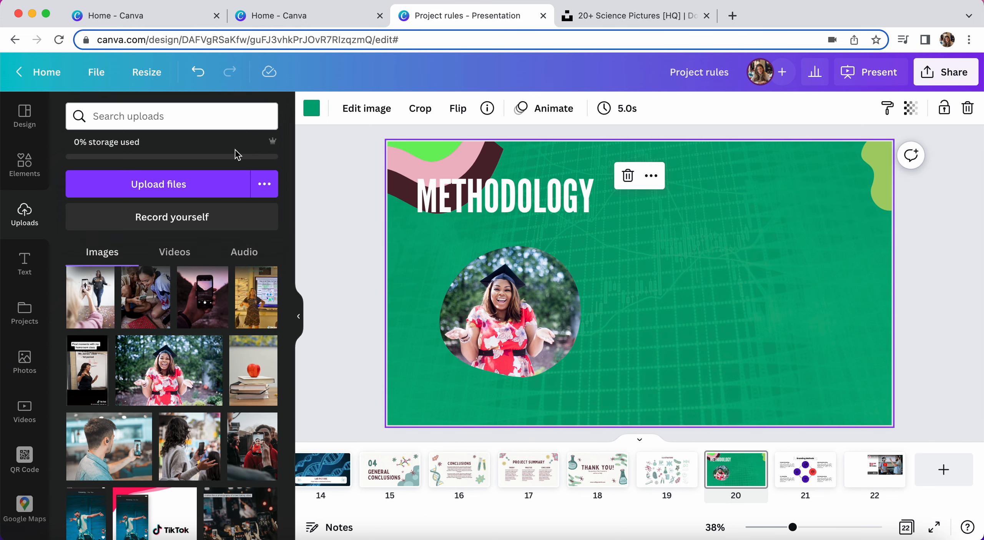
pyautogui.click(24, 265)
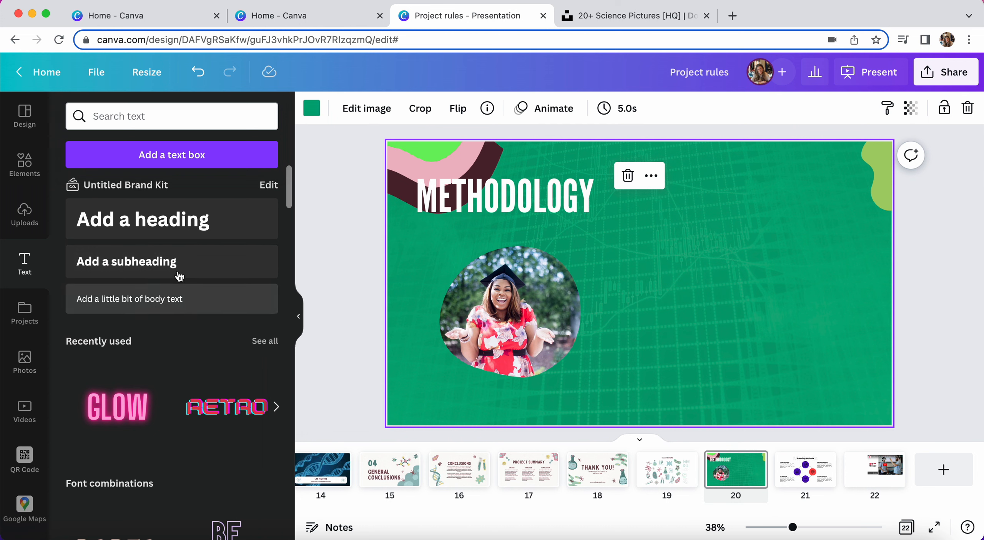
pyautogui.click(168, 302)
pyautogui.press('BackSpace')
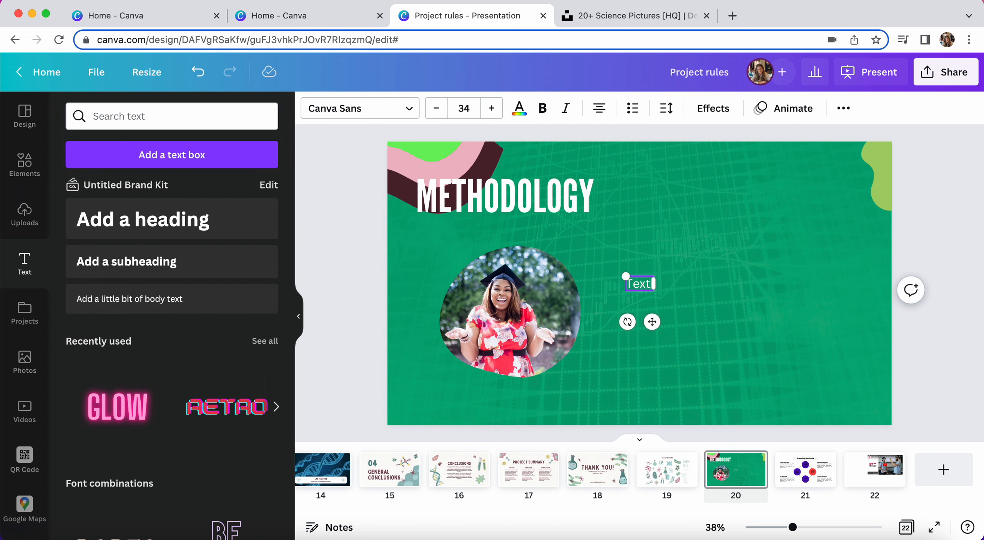
pyautogui.write('Text here for C')
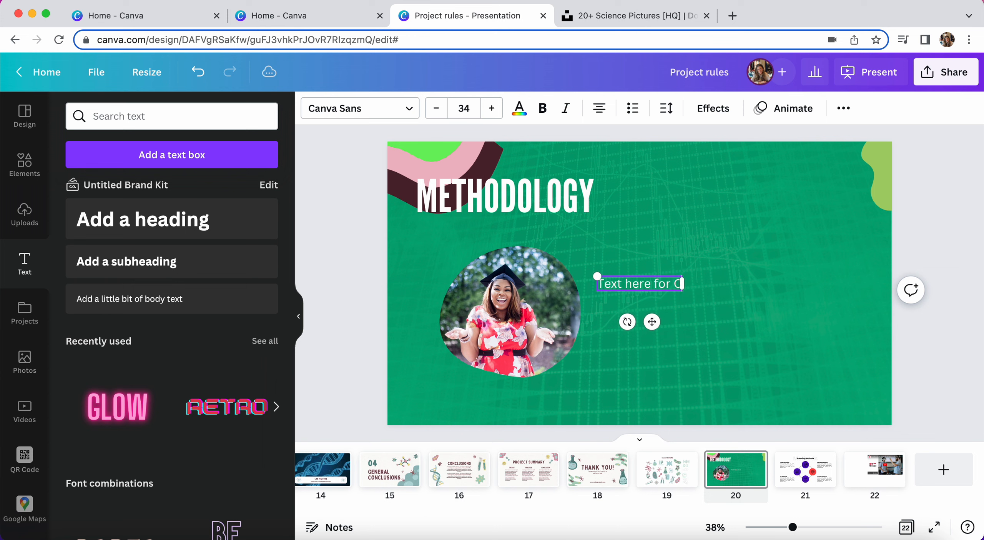
pyautogui.write('anva tutoria')
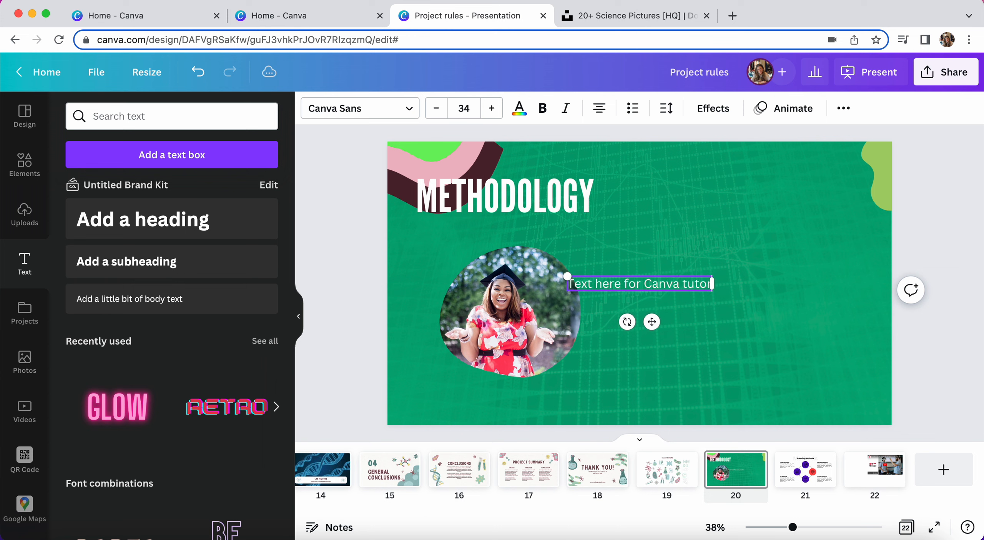
pyautogui.click(785, 244)
pyautogui.moveTo(698, 286); pyautogui.dragTo(757, 287)
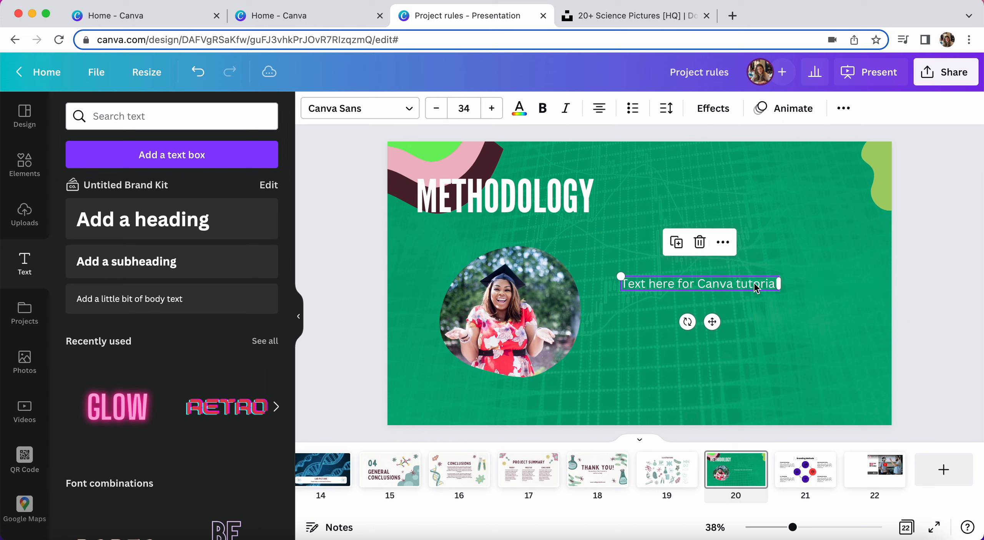
# Step: Set the "Text here for Canva tutorial" text to size 48 in the Sunborn font
pyautogui.click(465, 110)
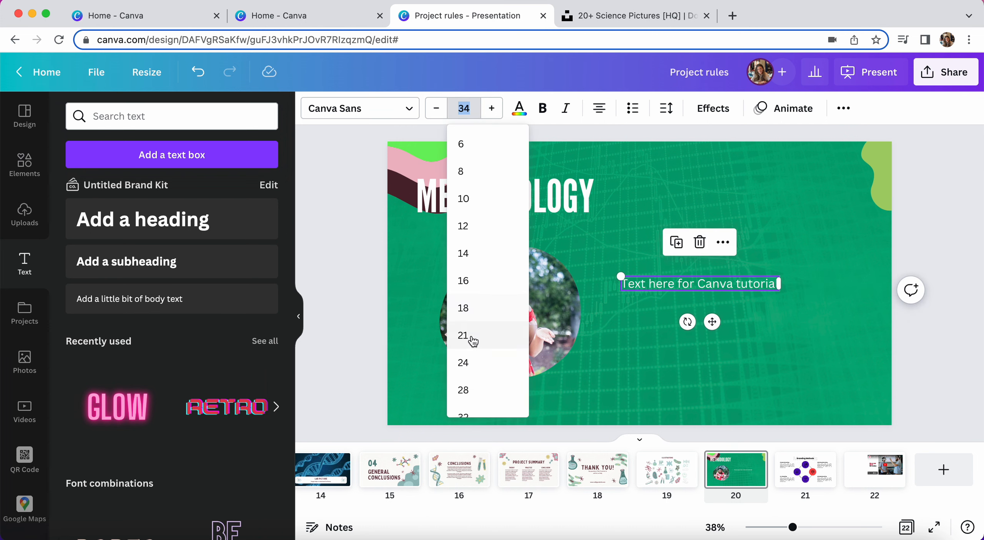
pyautogui.scroll(-5, 467, 388)
pyautogui.click(476, 348)
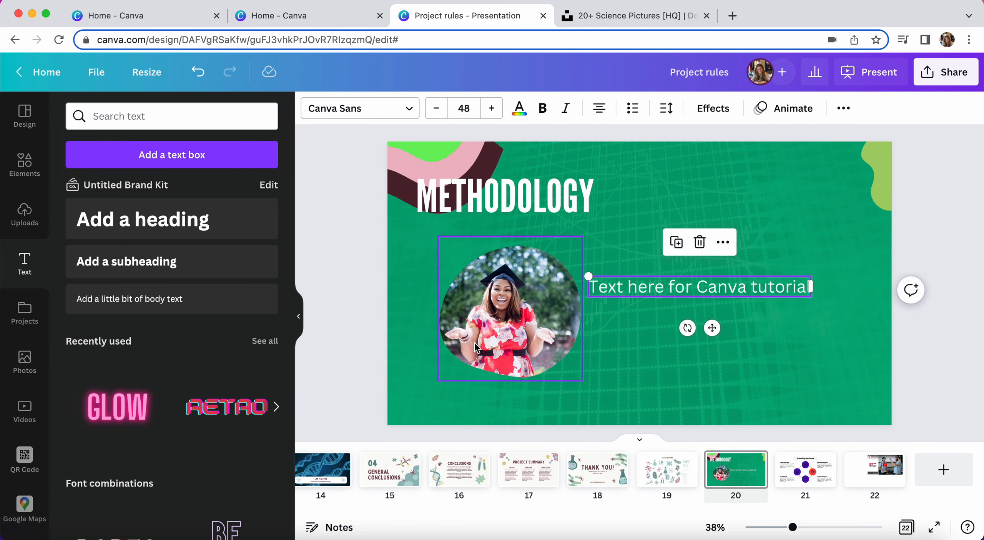
pyautogui.click(407, 108)
pyautogui.scroll(-5, 219, 444)
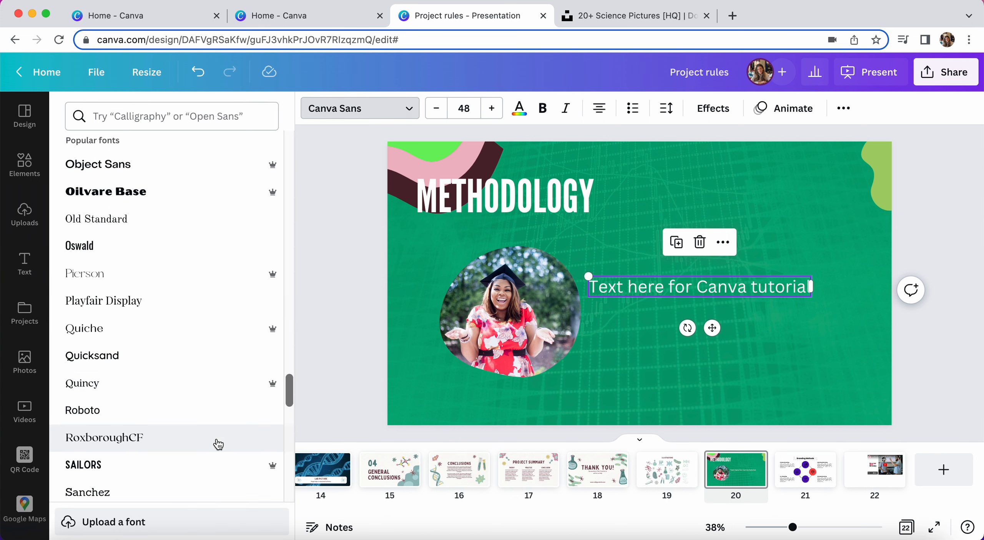
pyautogui.scroll(-10, 146, 215)
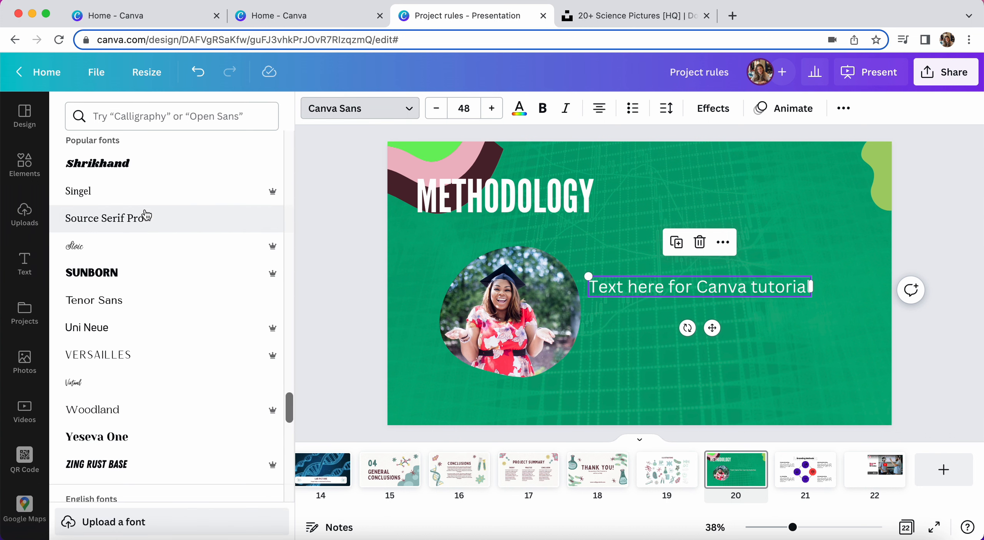
pyautogui.click(130, 274)
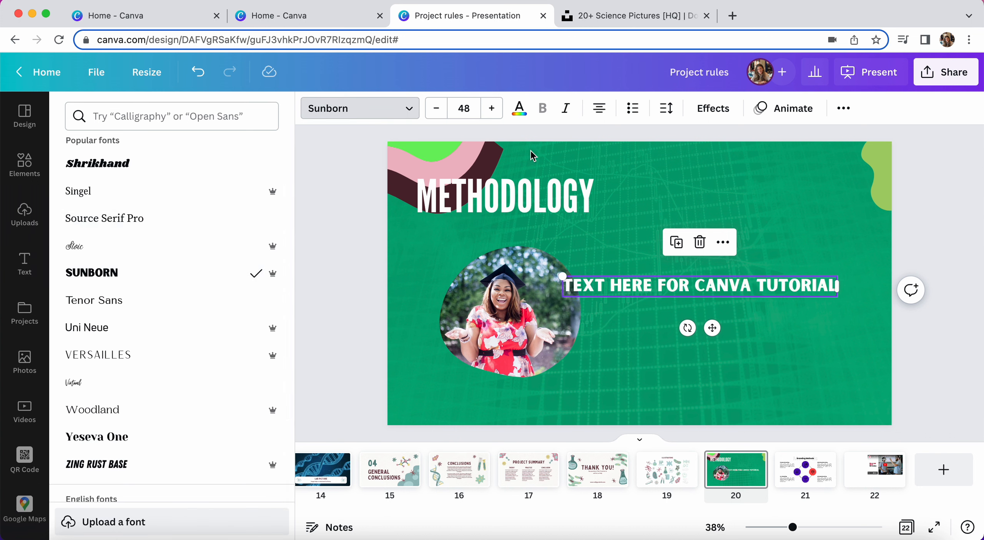
# Step: Color the tutorial text pale yellow and move it lower, against the right edge of the page
pyautogui.click(525, 116)
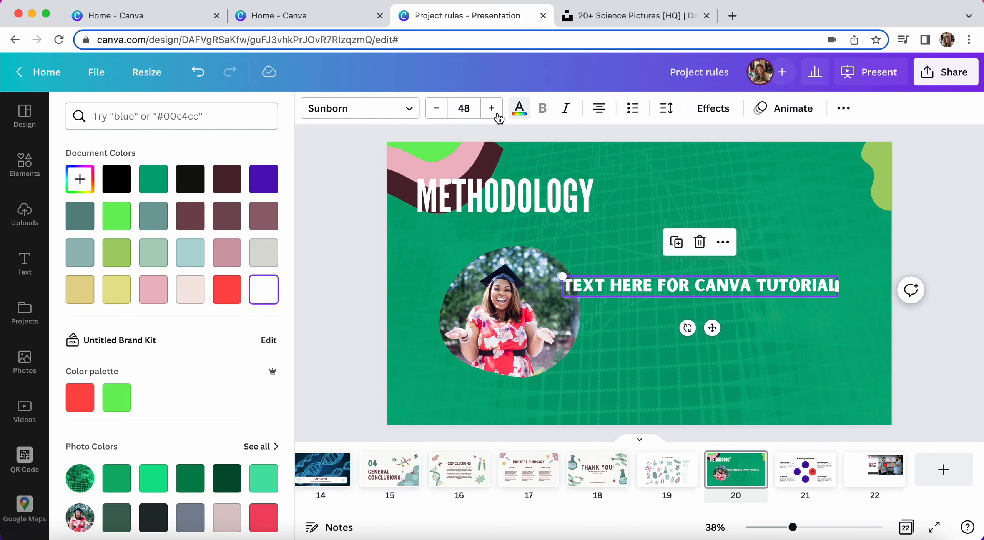
pyautogui.click(116, 289)
pyautogui.press('Escape')
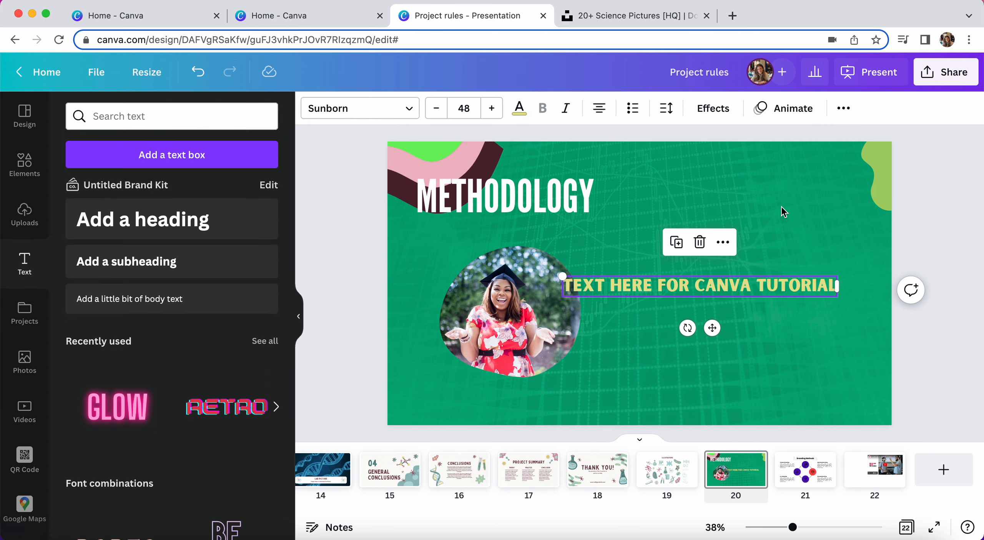
pyautogui.click(781, 206)
pyautogui.click(683, 283)
pyautogui.moveTo(682, 284); pyautogui.dragTo(737, 341)
# Step: Search the elements for "square" and show all results under Lines & Shapes
pyautogui.click(43, 161)
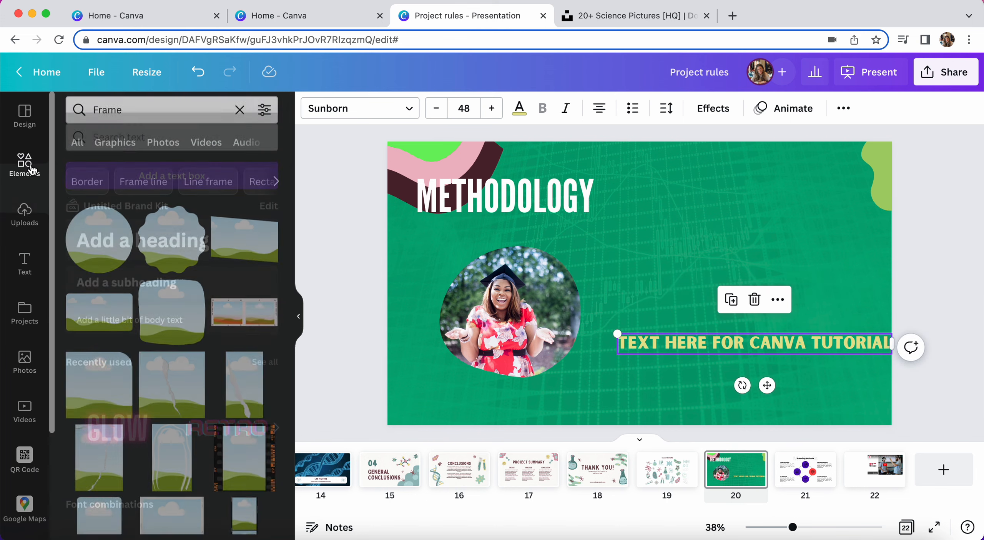
pyautogui.click(154, 114)
pyautogui.press('BackSpace')
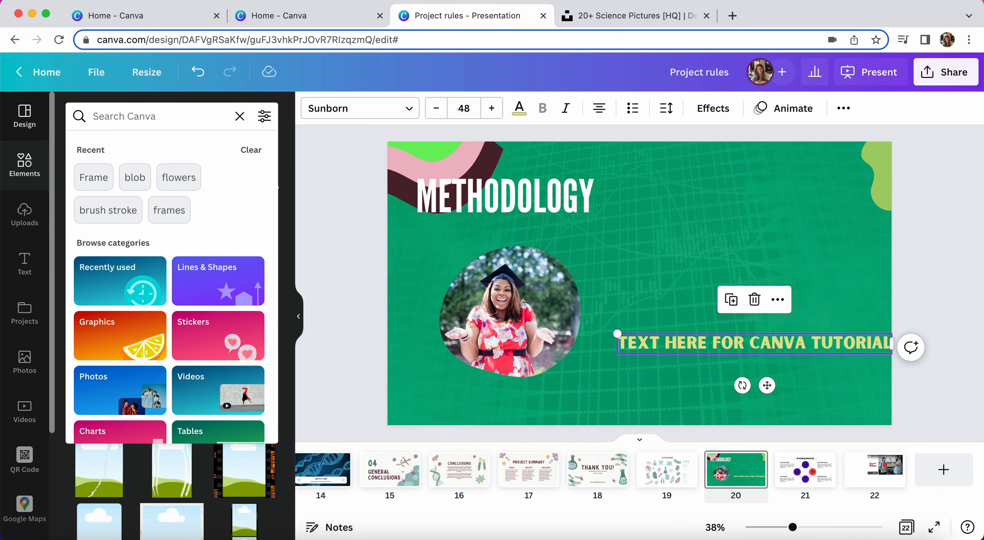
pyautogui.write('square')
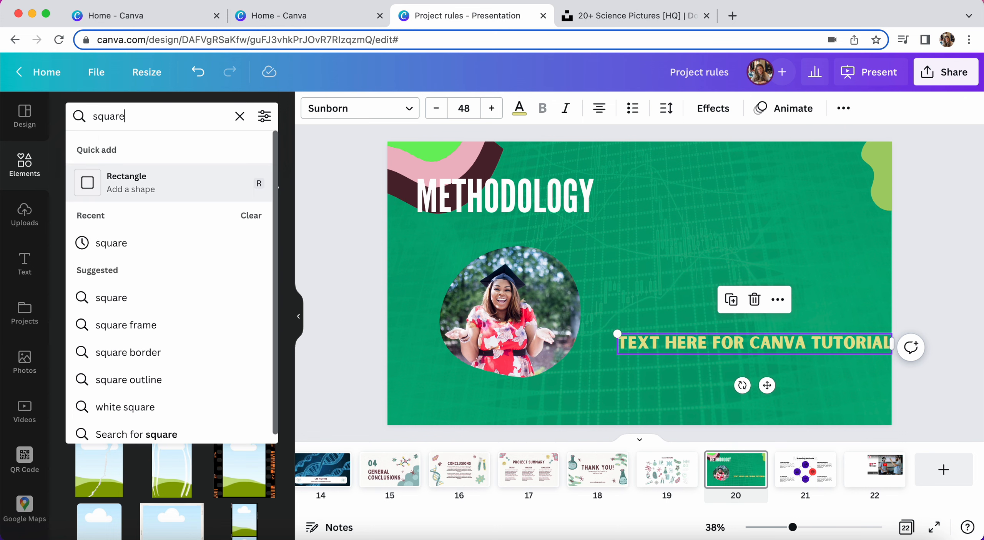
pyautogui.press('Return')
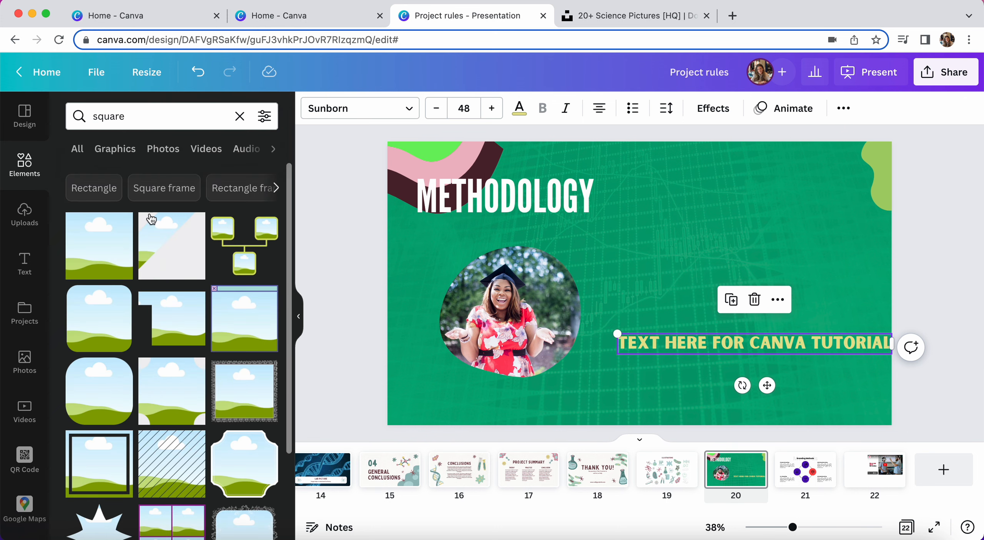
pyautogui.scroll(-5, 151, 218)
pyautogui.scroll(-10, 131, 195)
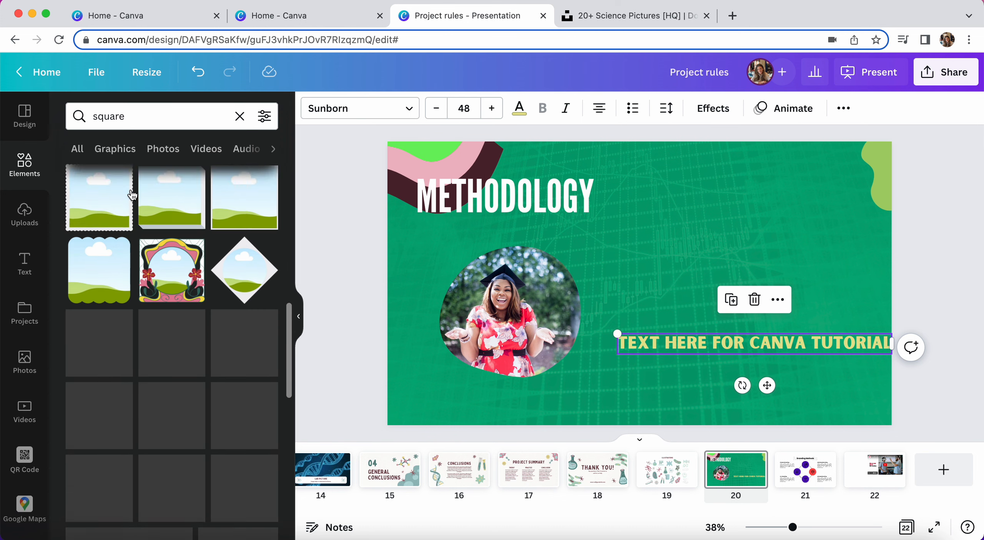
pyautogui.click(92, 157)
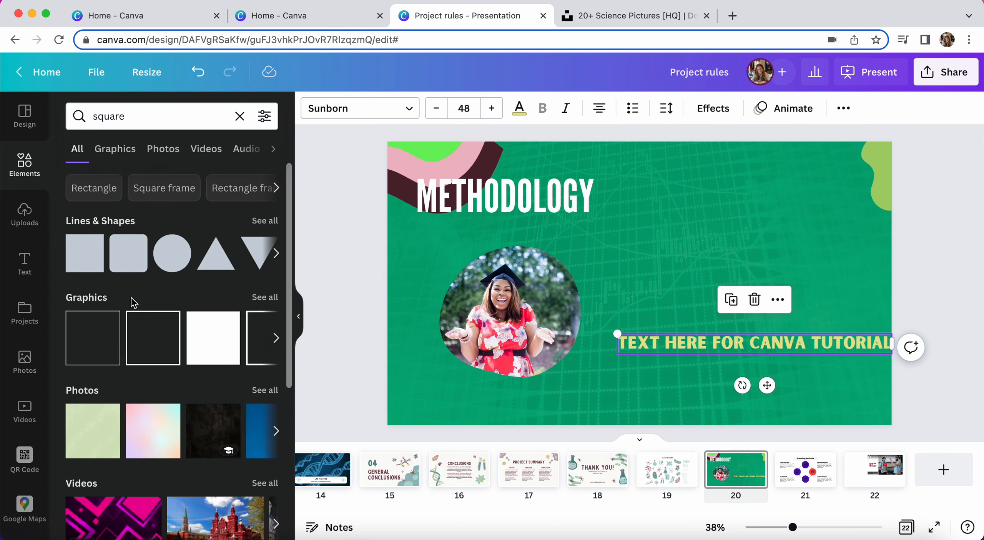
pyautogui.click(265, 220)
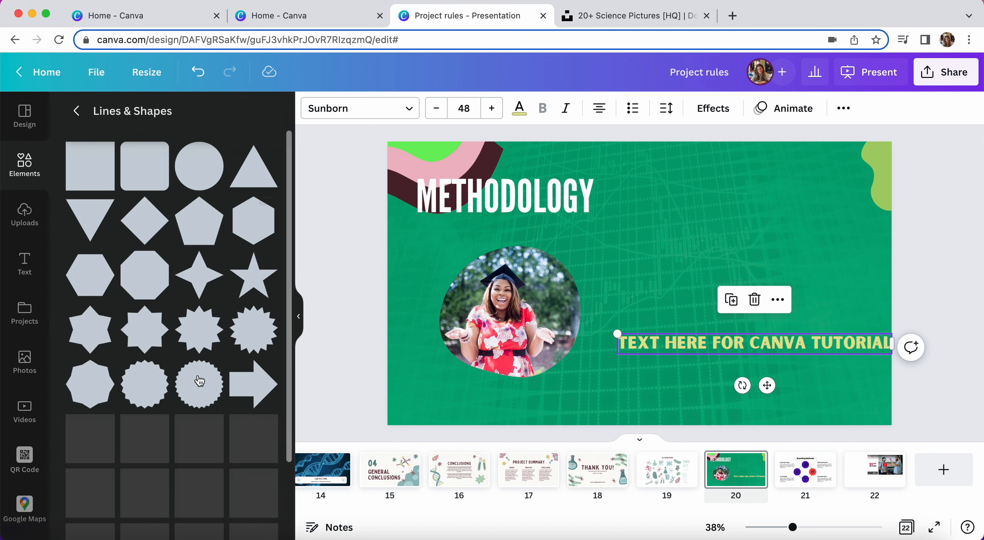
pyautogui.click(99, 174)
pyautogui.moveTo(647, 293); pyautogui.dragTo(714, 293)
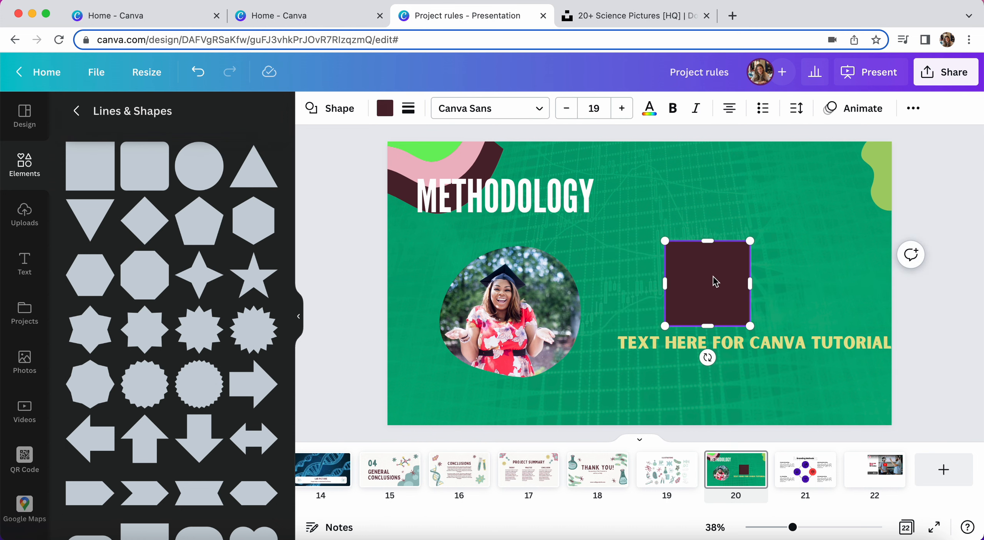
pyautogui.press('Delete')
# Step: Add the pentagon-shaped right arrow block to page 20, beside the graduate photo
pyautogui.scroll(-6, 177, 324)
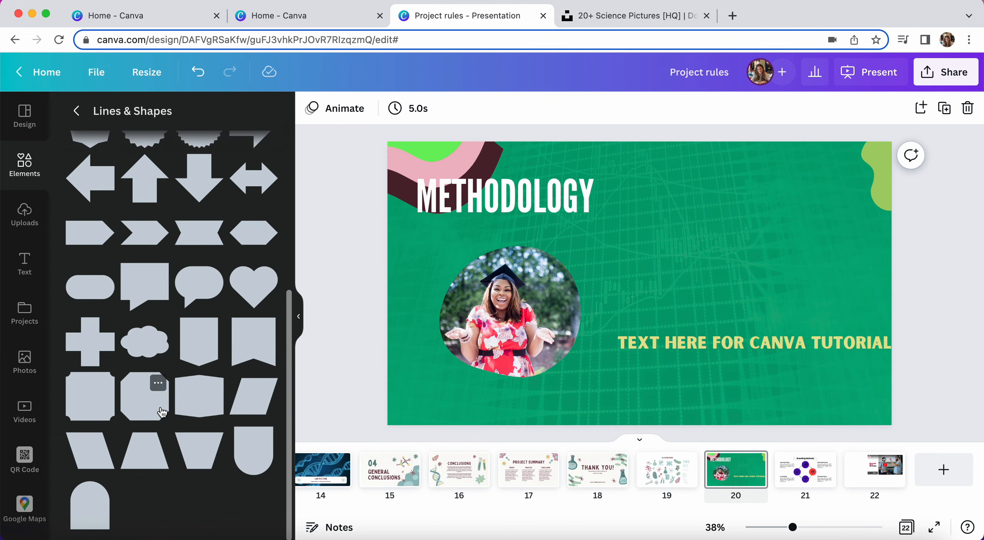
pyautogui.scroll(5, 162, 412)
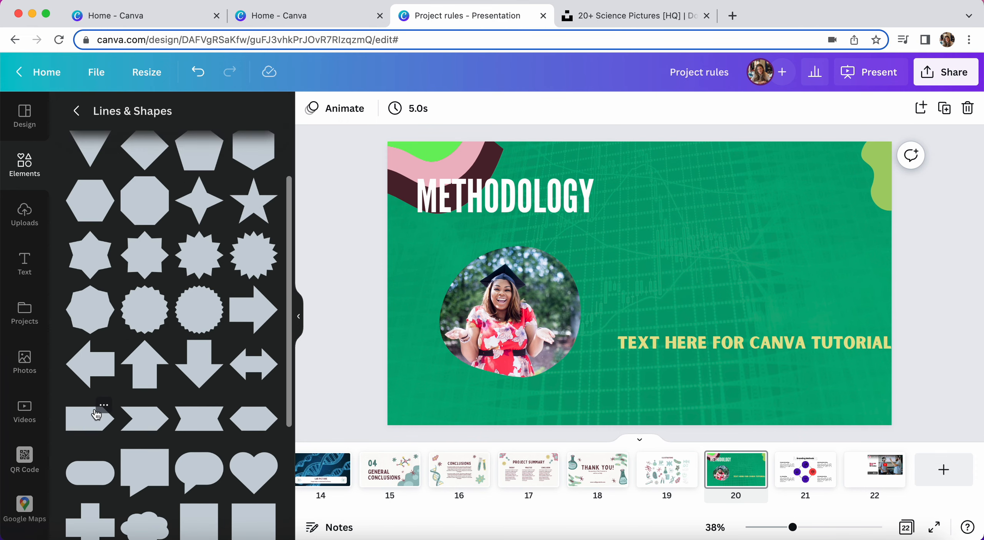
pyautogui.click(97, 414)
pyautogui.click(706, 217)
pyautogui.click(664, 282)
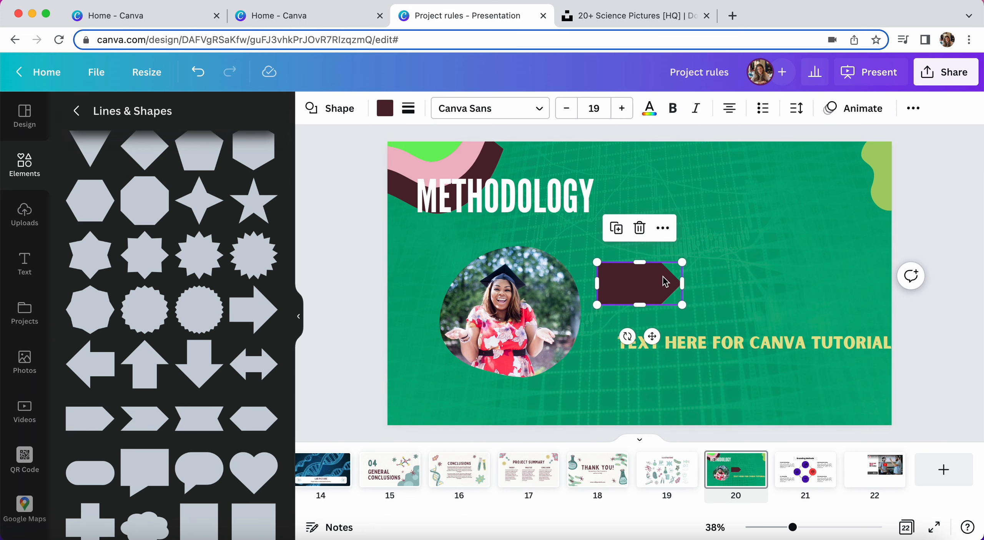
# Step: Try light gray and olive green fills on the arrow block and set it back to dark maroon
pyautogui.click(377, 109)
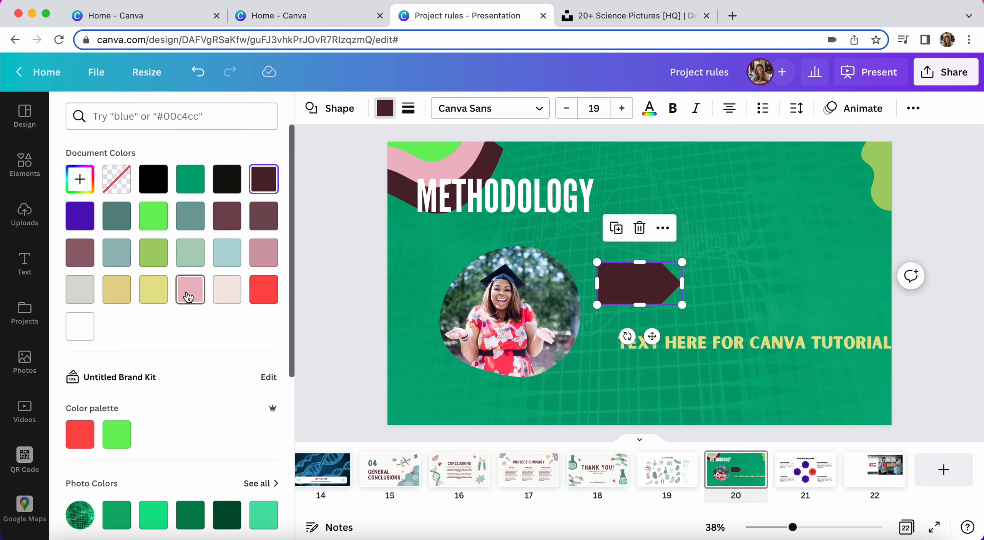
pyautogui.click(86, 295)
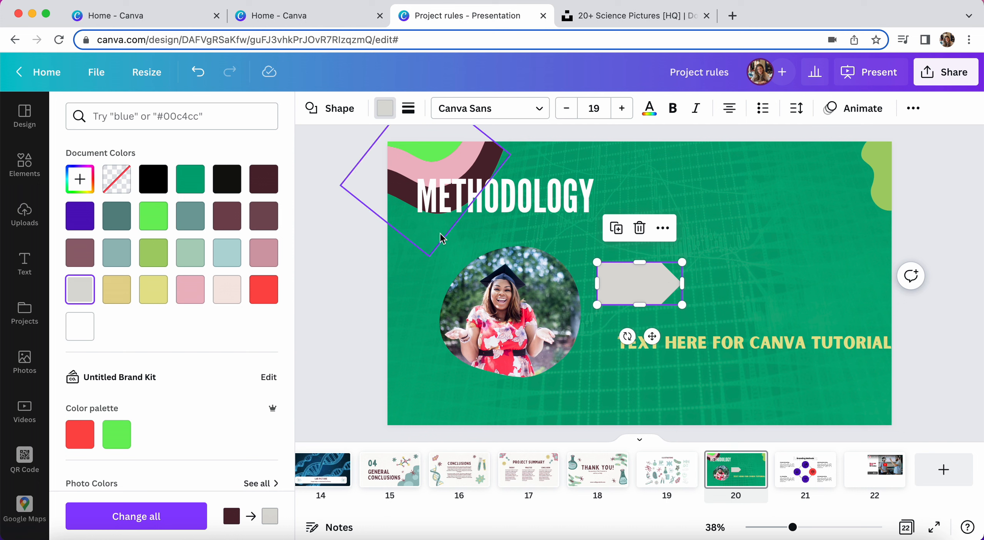
pyautogui.click(153, 254)
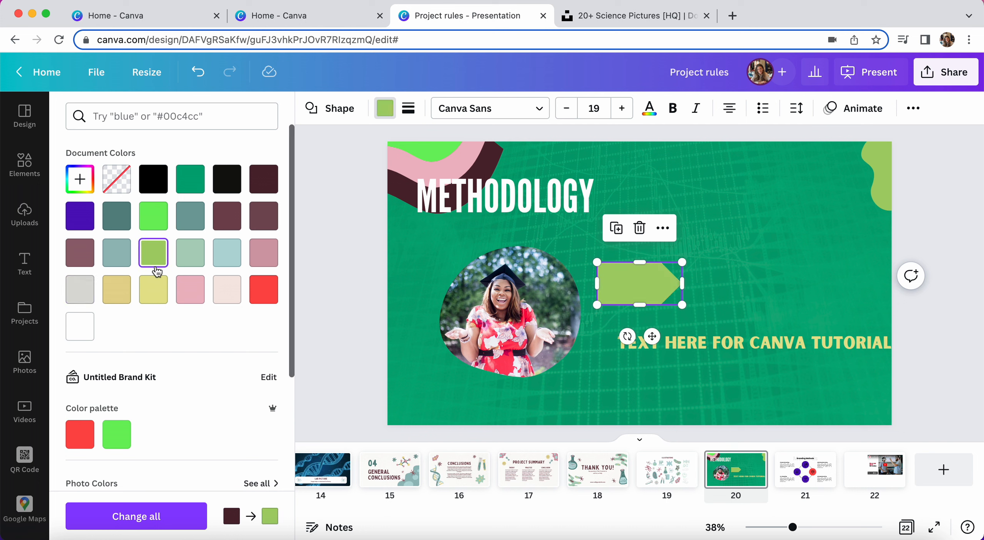
pyautogui.click(187, 180)
pyautogui.click(264, 179)
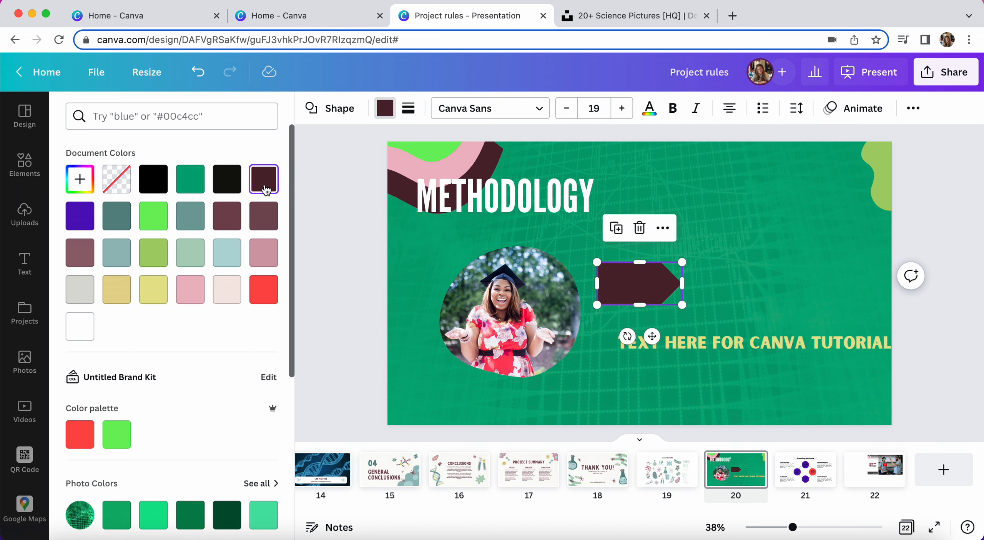
# Step: Enlarge the dark maroon arrow block and place it over the lower part of the graduate photo
pyautogui.moveTo(651, 288); pyautogui.dragTo(573, 371)
pyautogui.click(649, 292)
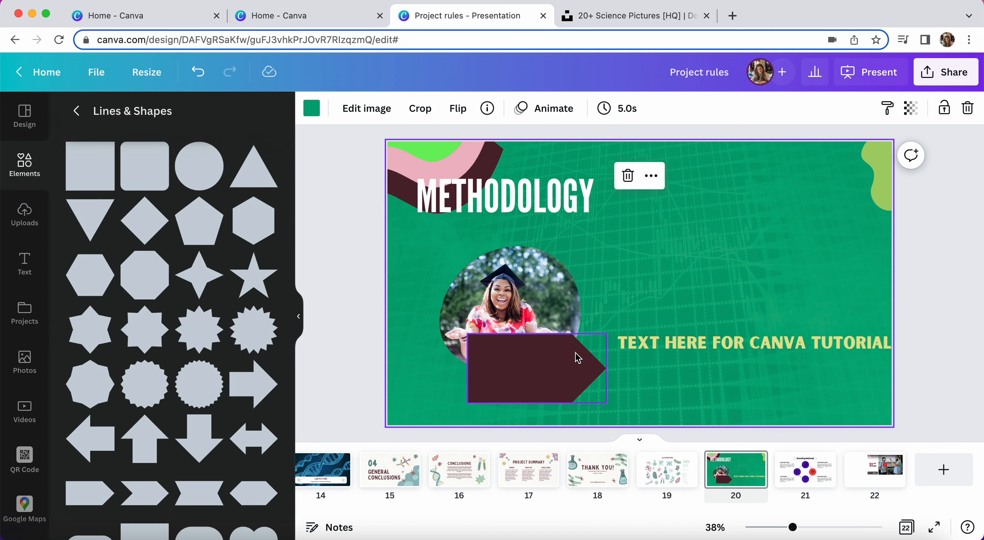
pyautogui.click(577, 357)
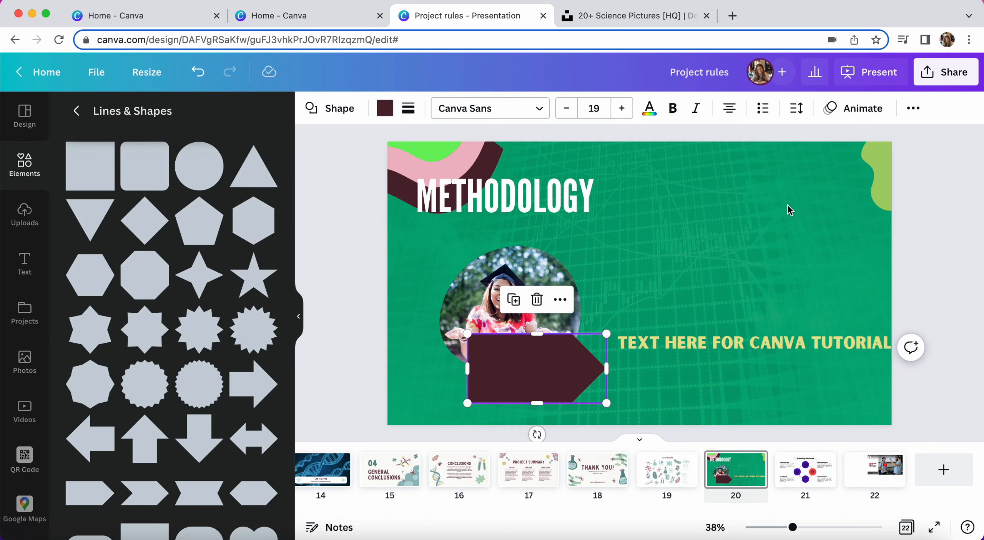
# Step: Bring the graduate photo forward so it sits in front of the dark maroon arrow block
pyautogui.click(609, 285)
pyautogui.click(533, 372)
pyautogui.click(572, 321)
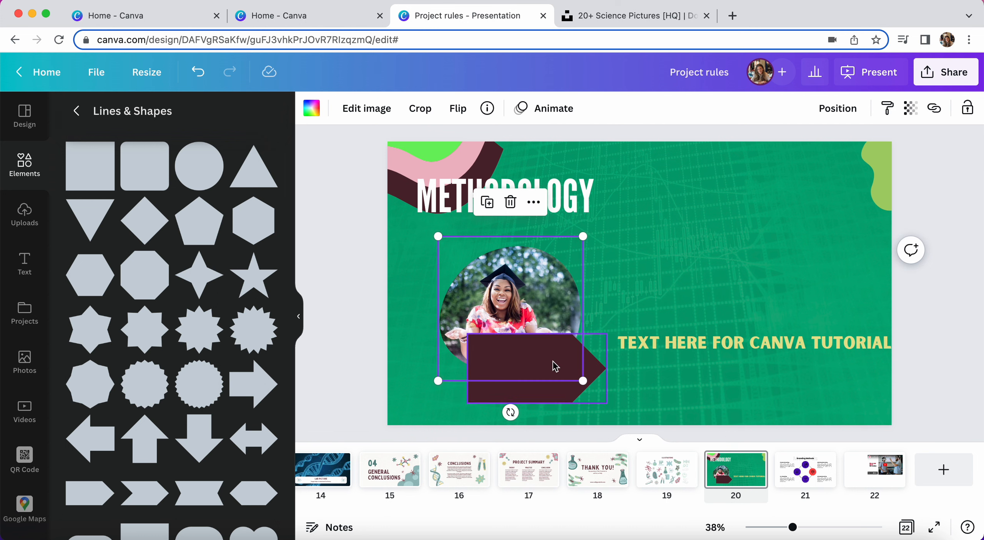
pyautogui.click(822, 106)
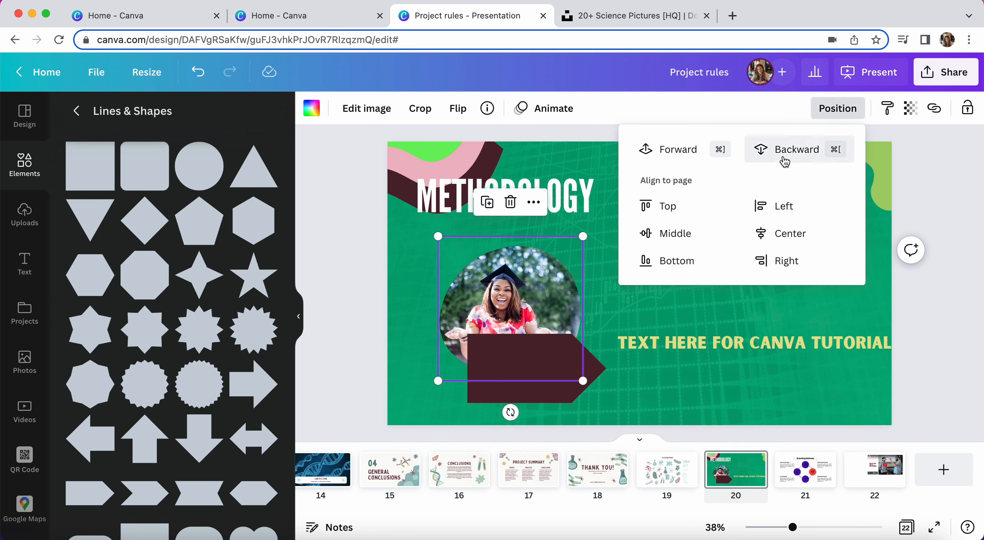
pyautogui.click(706, 151)
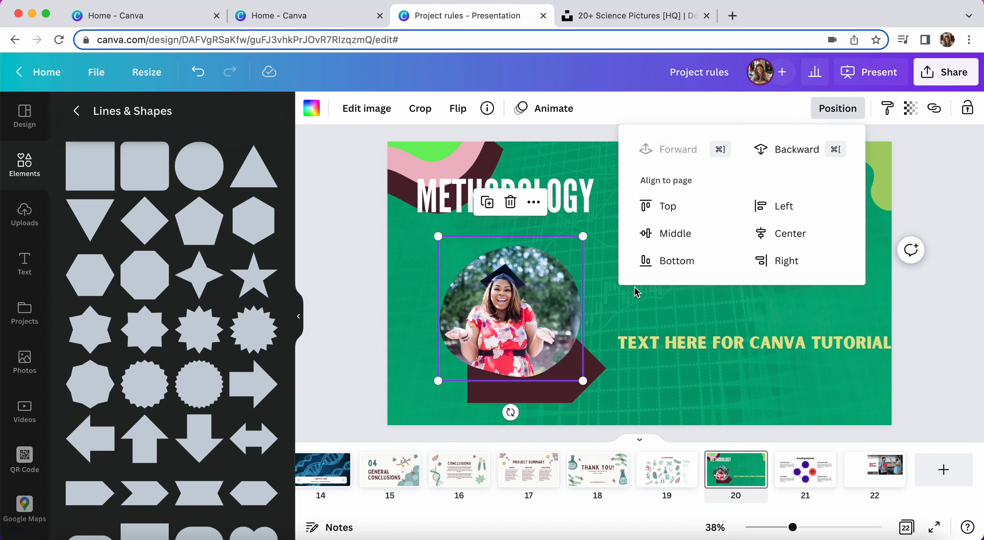
pyautogui.click(614, 297)
# Step: Move the "TEXT HERE FOR CANVA TUTORIAL" text toward the photo and narrow its box to wrap over three lines
pyautogui.click(833, 343)
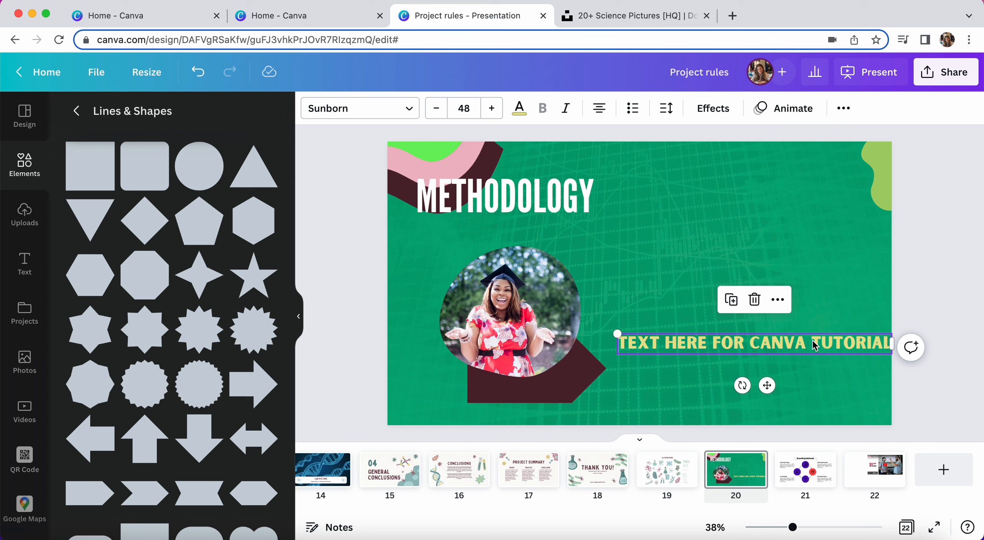
pyautogui.moveTo(813, 346); pyautogui.dragTo(711, 310)
pyautogui.moveTo(788, 310); pyautogui.dragTo(634, 310)
pyautogui.click(610, 354)
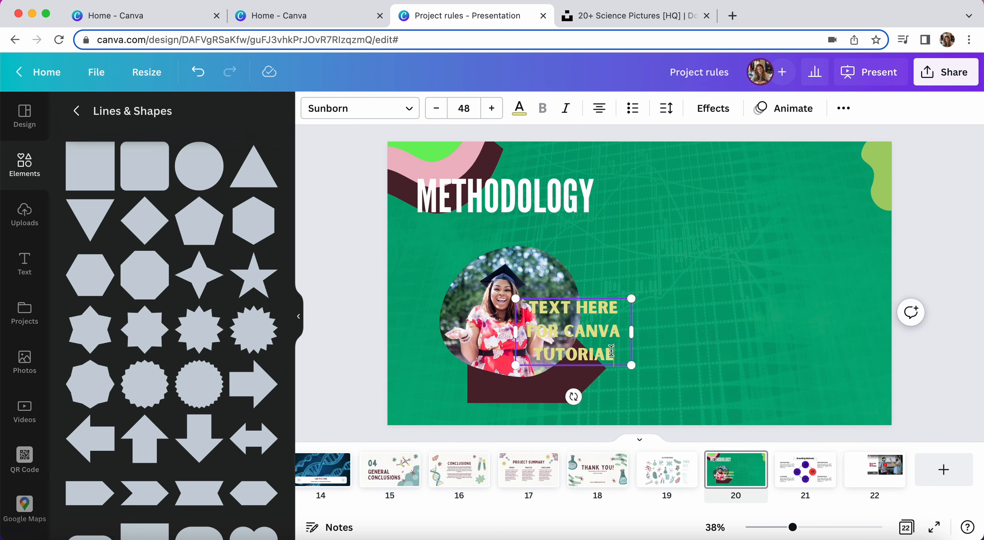
# Step: Set the "TEXT HERE FOR CANVA TUTORIAL" text to size 16 and place it on the lower part of the arrow block
pyautogui.moveTo(611, 355); pyautogui.dragTo(513, 307)
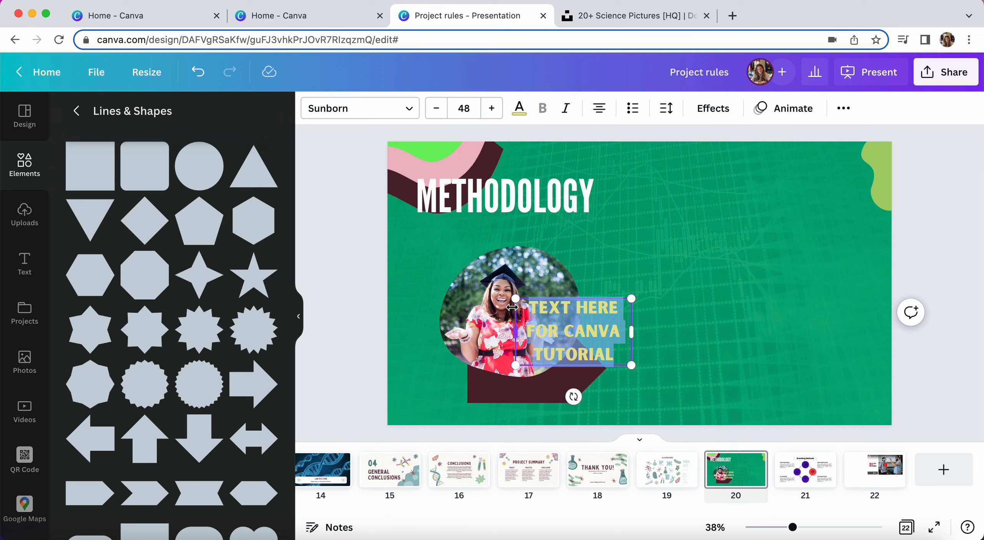
pyautogui.click(456, 109)
pyautogui.scroll(2, 488, 187)
pyautogui.click(488, 188)
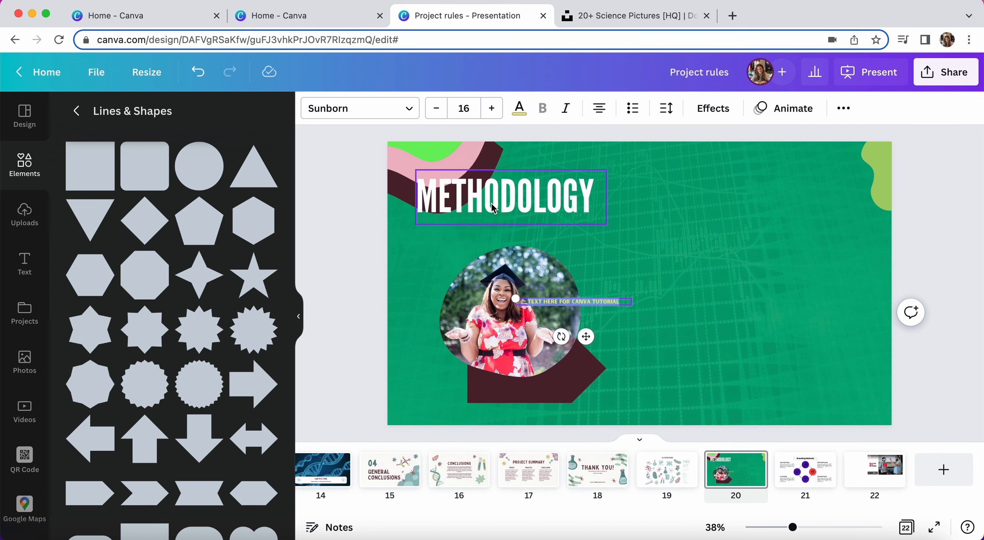
pyautogui.click(616, 298)
pyautogui.moveTo(617, 300); pyautogui.dragTo(573, 390)
pyautogui.click(645, 313)
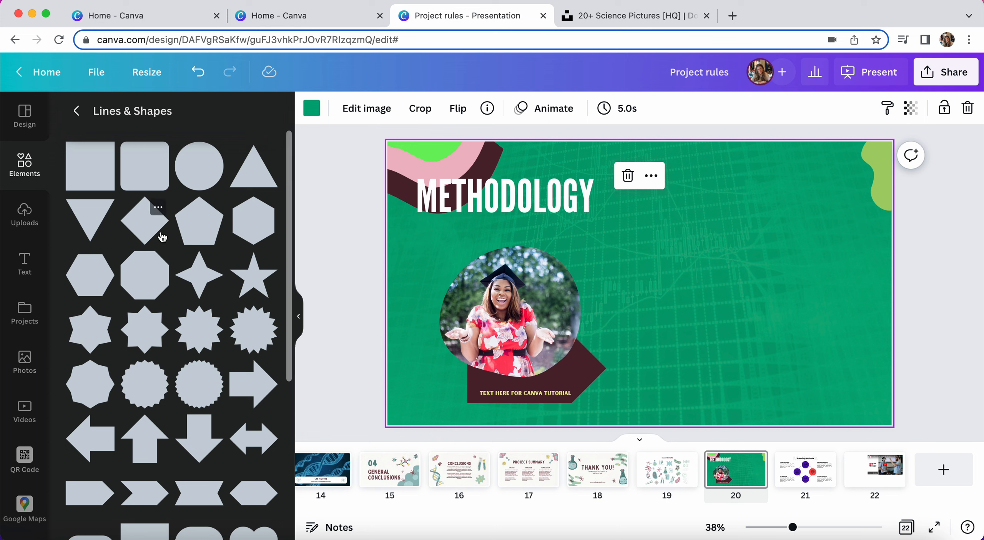
# Step: Add the eight-petal flower graphic to the upper right area of page 20 and color it dusty pink
pyautogui.click(30, 168)
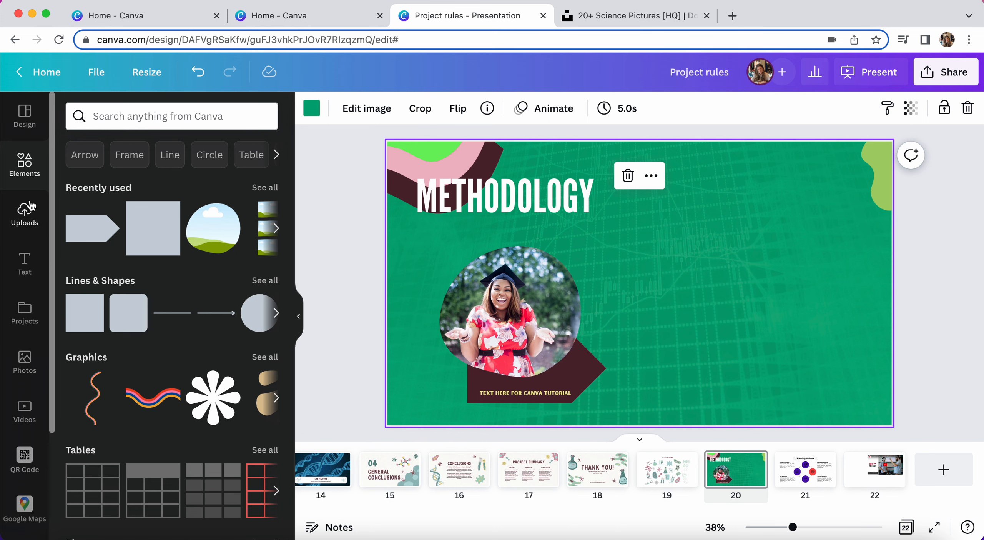
pyautogui.click(229, 384)
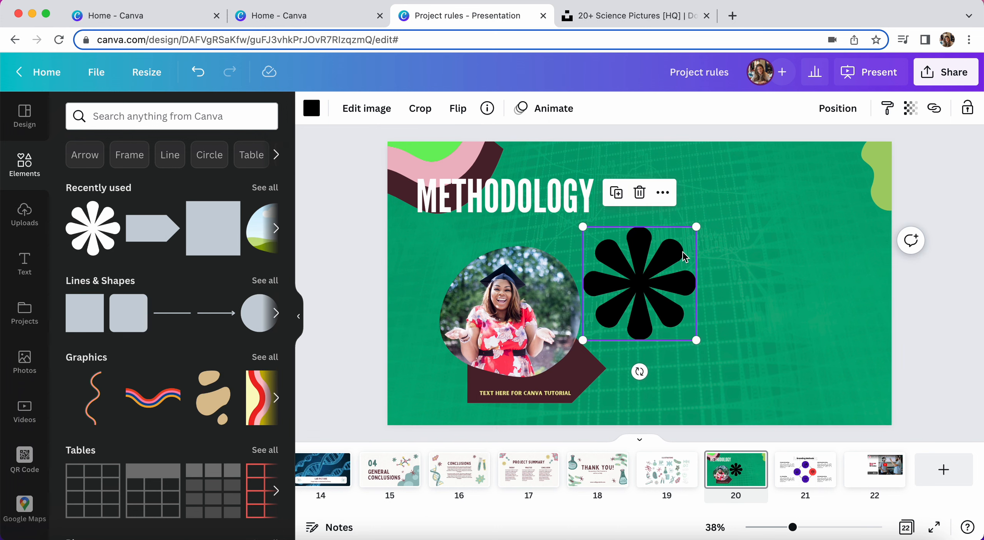
pyautogui.moveTo(682, 255); pyautogui.dragTo(819, 228)
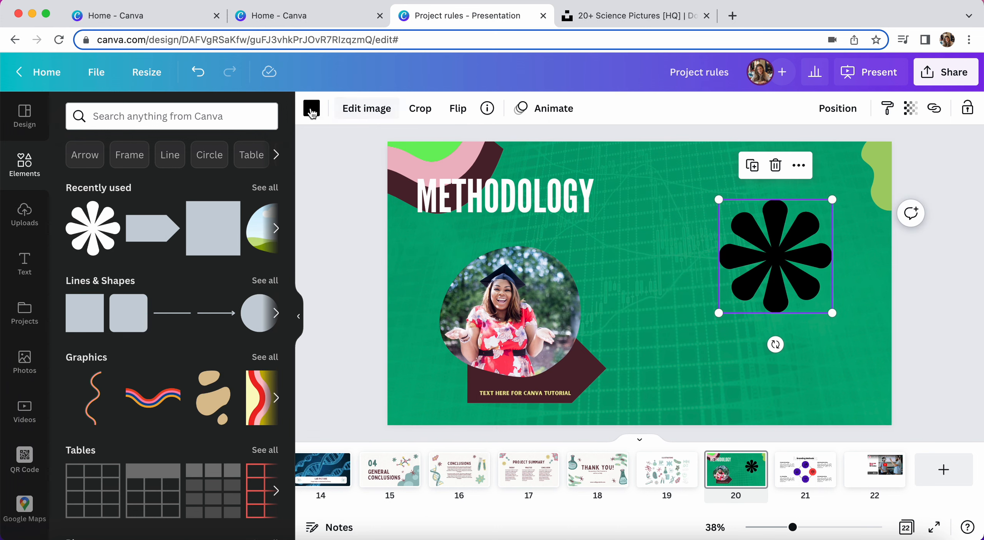
pyautogui.click(312, 109)
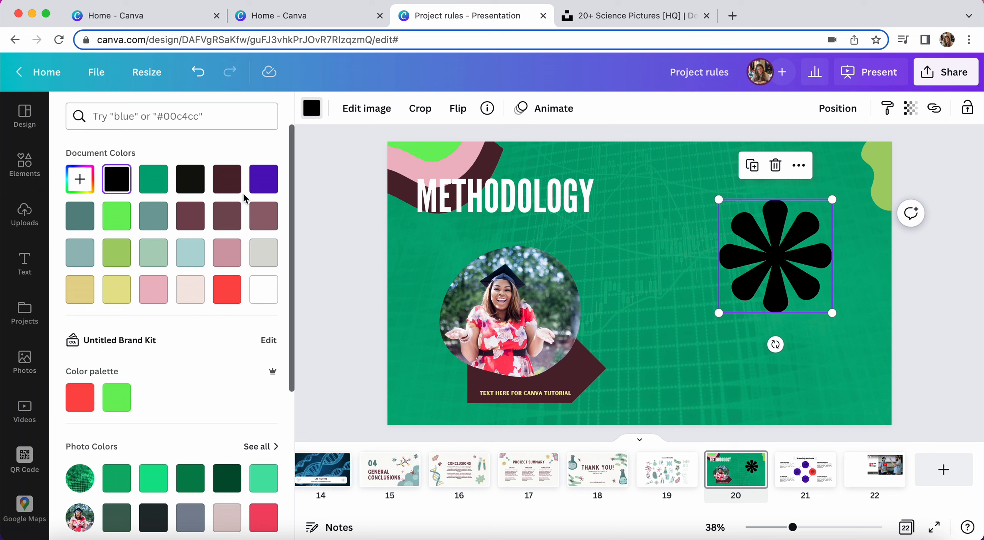
pyautogui.click(225, 260)
# Step: Insert the red table with a filled header row to the right of the photo, moving the flower up above it
pyautogui.click(27, 164)
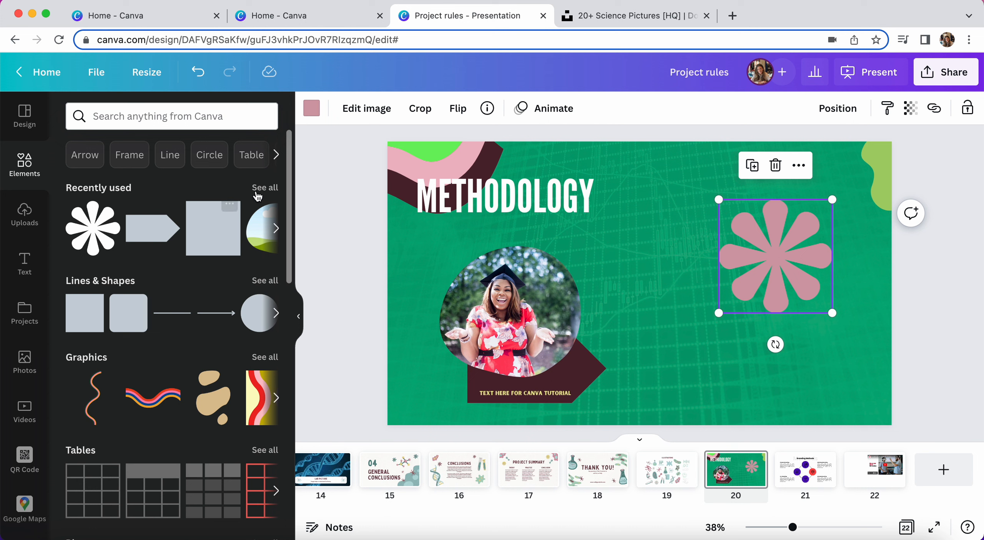
pyautogui.scroll(-3, 226, 368)
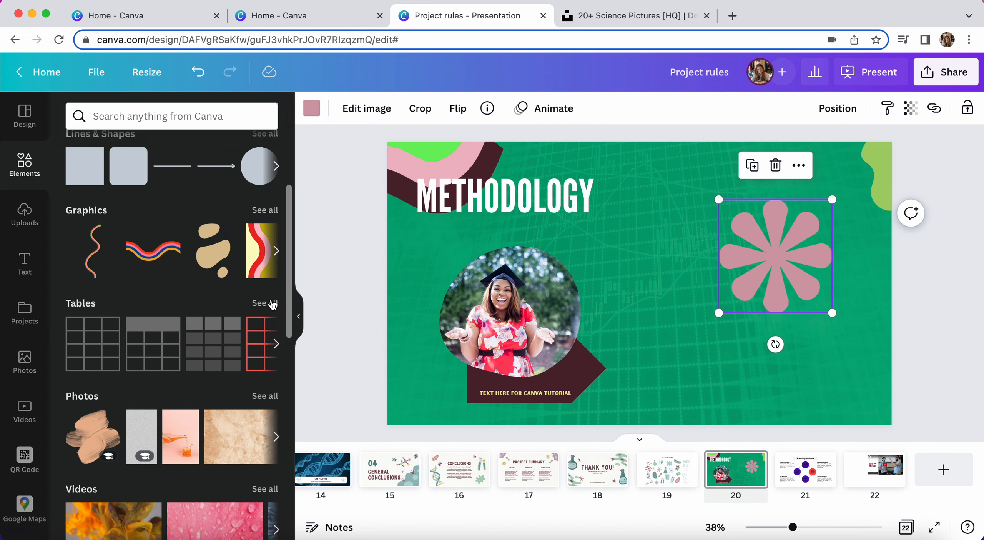
pyautogui.click(264, 304)
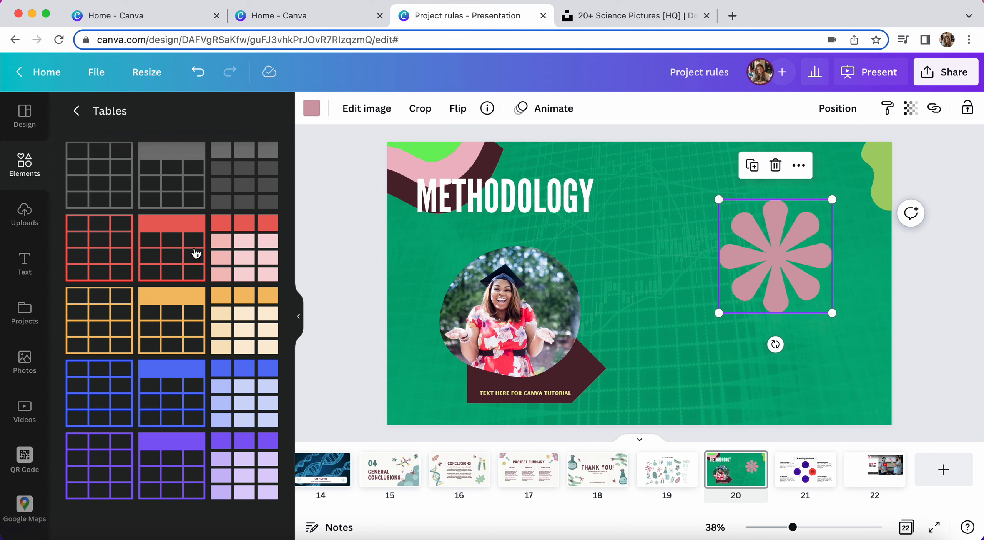
pyautogui.click(196, 254)
pyautogui.moveTo(643, 230); pyautogui.dragTo(744, 318)
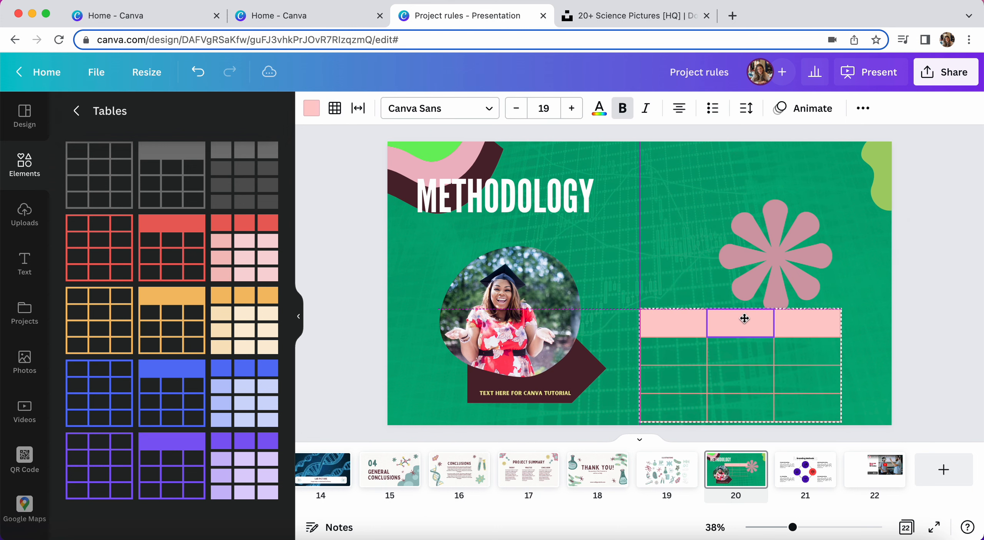
pyautogui.moveTo(786, 264); pyautogui.dragTo(808, 206)
pyautogui.moveTo(746, 321); pyautogui.dragTo(746, 292)
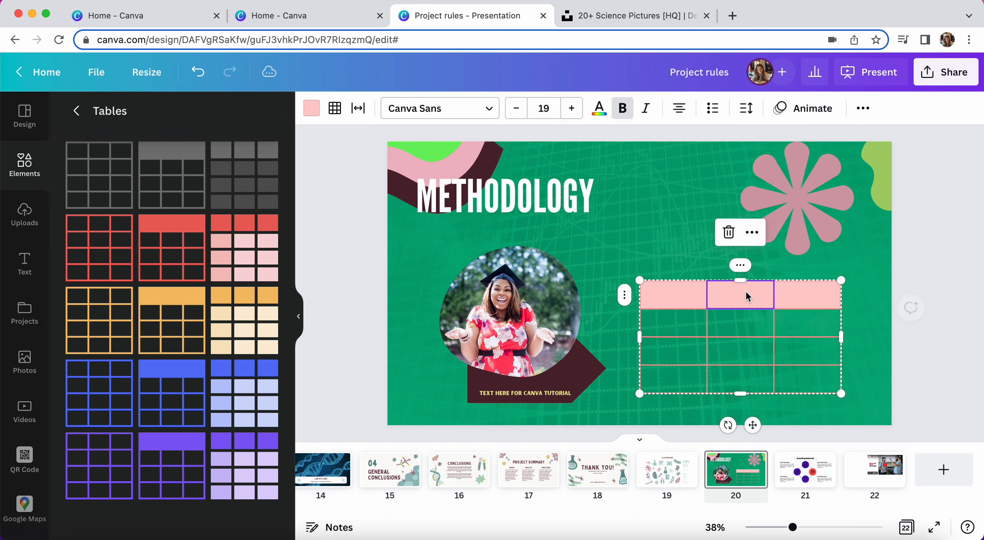
# Step: Search the elements for "graph" and browse all available charts
pyautogui.click(79, 112)
pyautogui.click(134, 114)
pyautogui.write('gra')
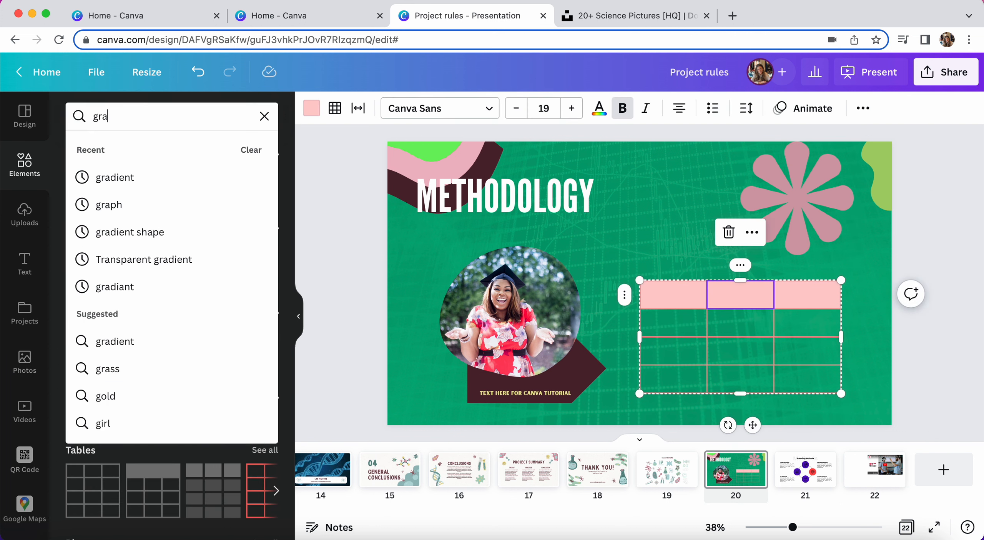
pyautogui.click(109, 205)
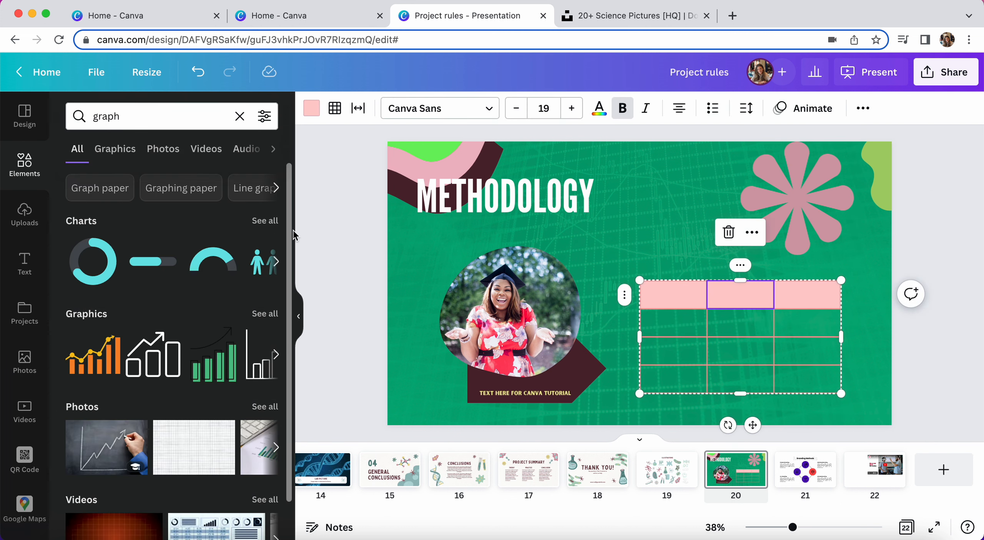
pyautogui.click(264, 220)
pyautogui.scroll(-2, 198, 369)
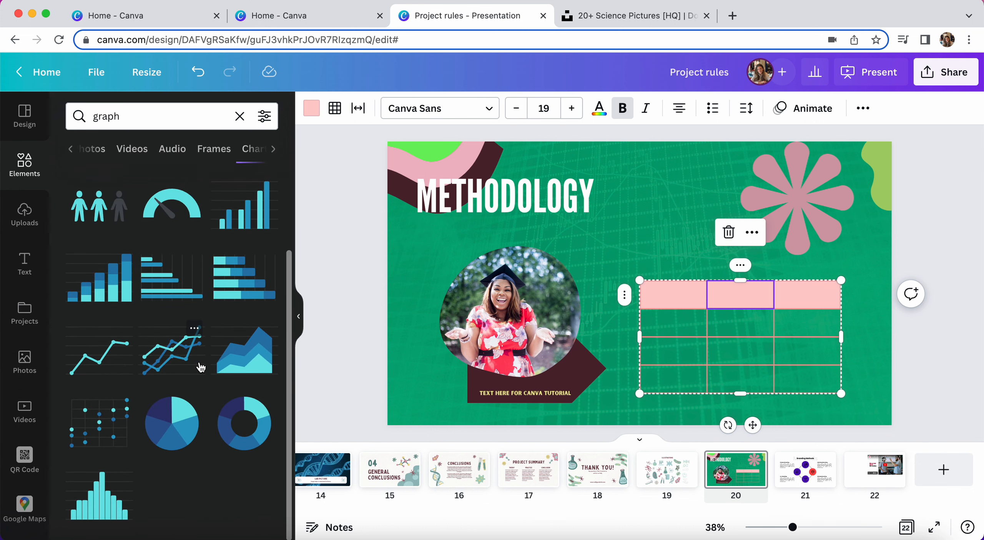
pyautogui.scroll(3, 256, 231)
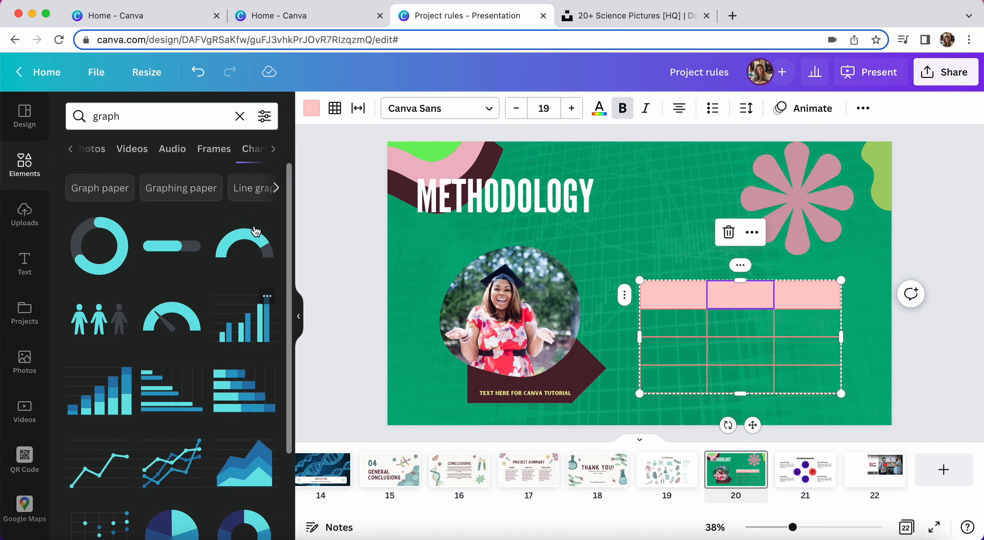
pyautogui.click(364, 288)
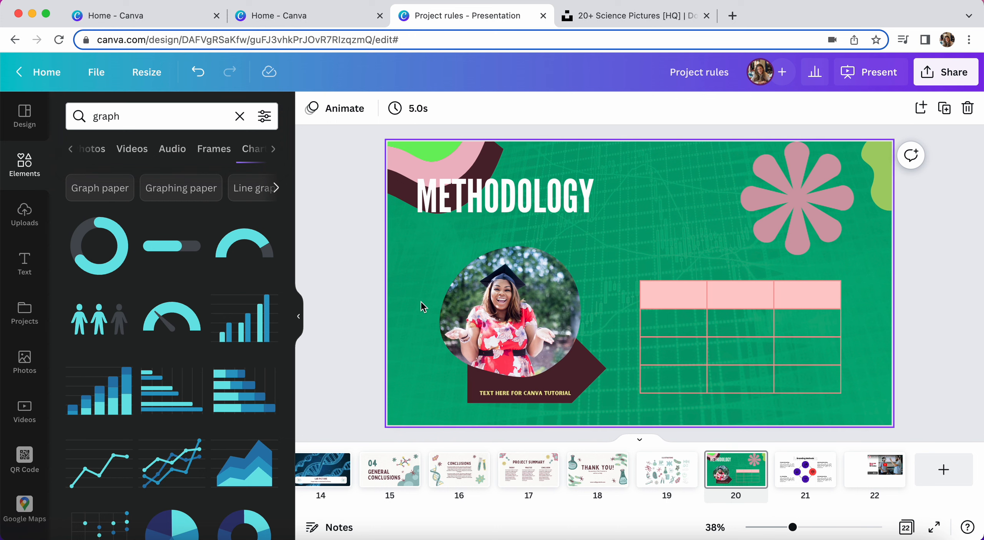
# Step: Return to page 1 of the presentation and collapse the side panel
pyautogui.hscroll(-10, 364, 472)
pyautogui.click(335, 470)
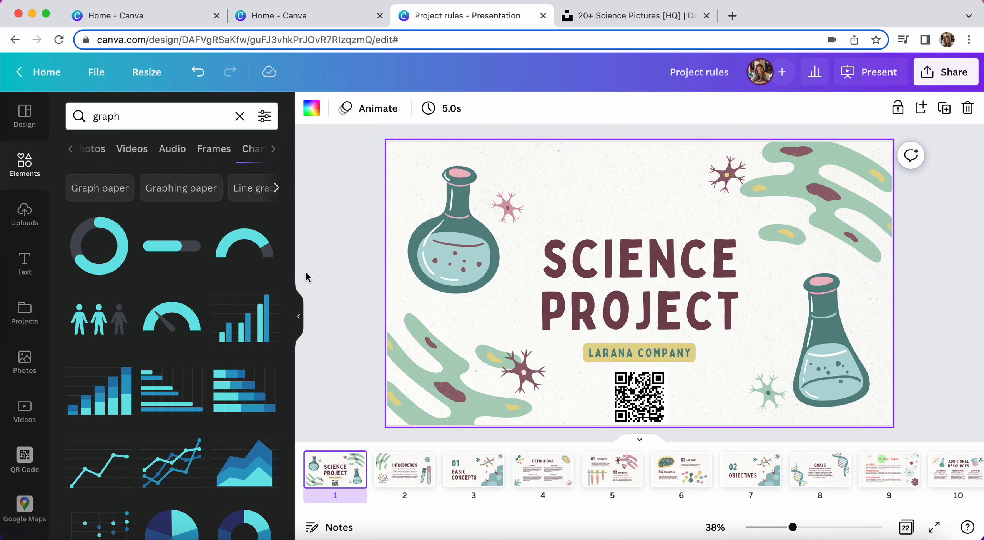
pyautogui.click(302, 317)
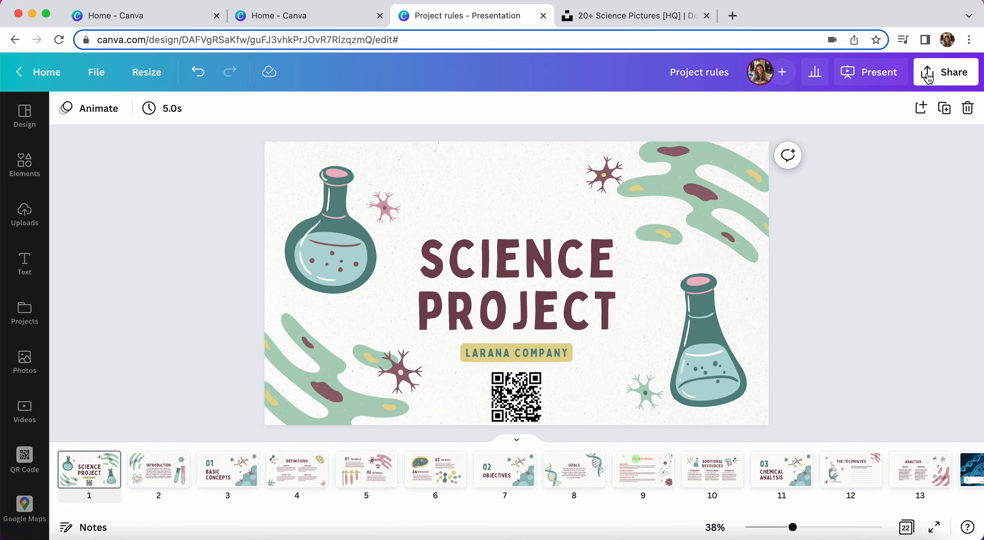
# Step: Present the slides full screen in Standard mode, advance to the Basic Concepts page, and exit back to the editor
pyautogui.click(898, 82)
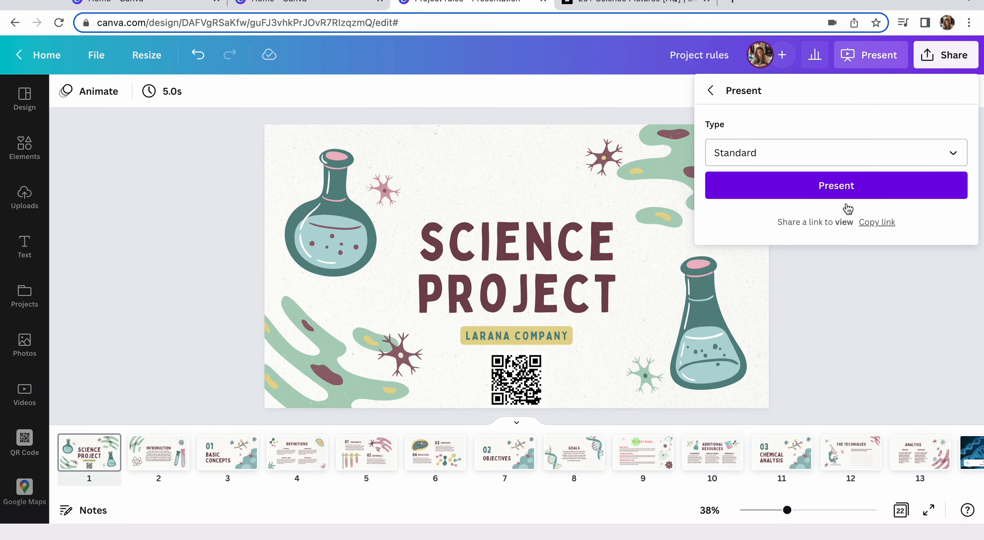
pyautogui.click(726, 208)
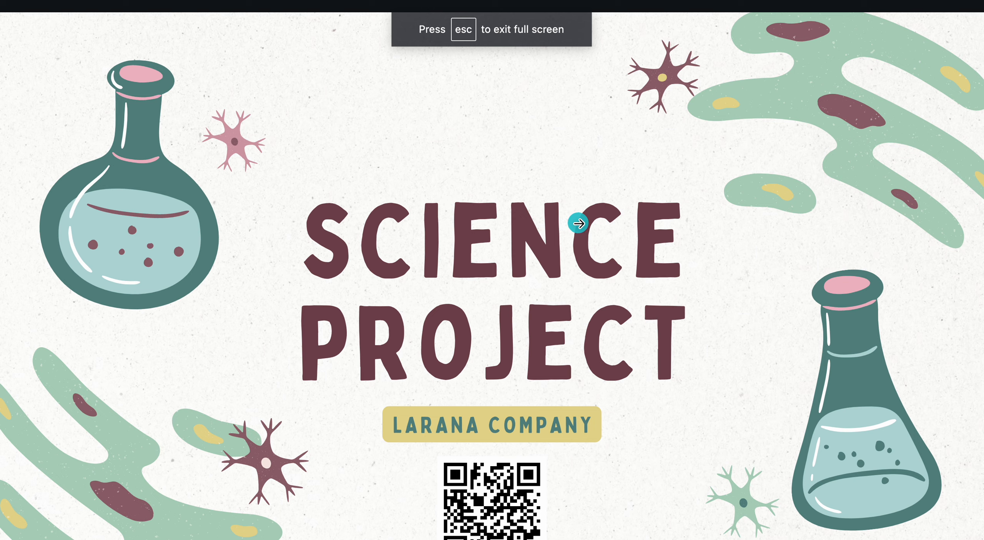
pyautogui.click(578, 223)
pyautogui.click(578, 222)
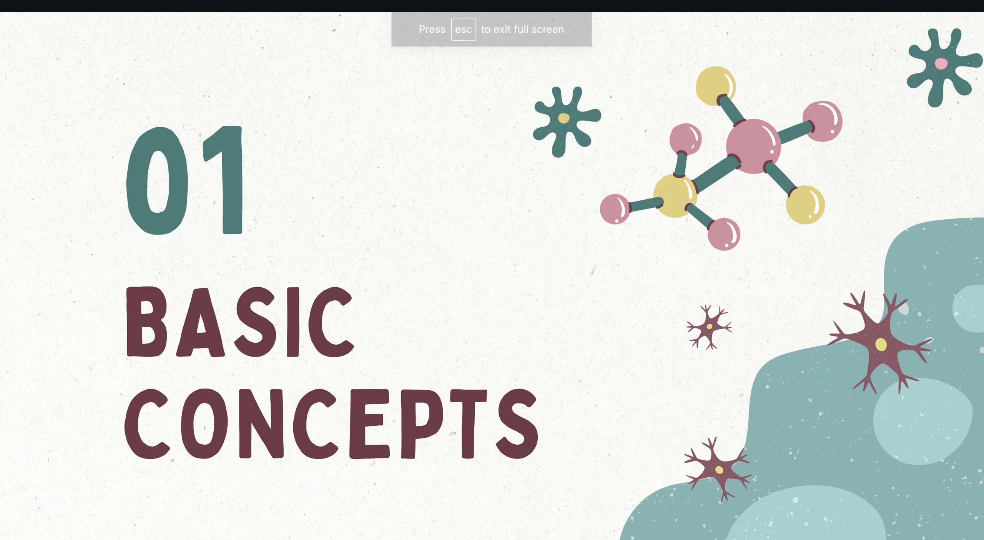
pyautogui.press('Escape')
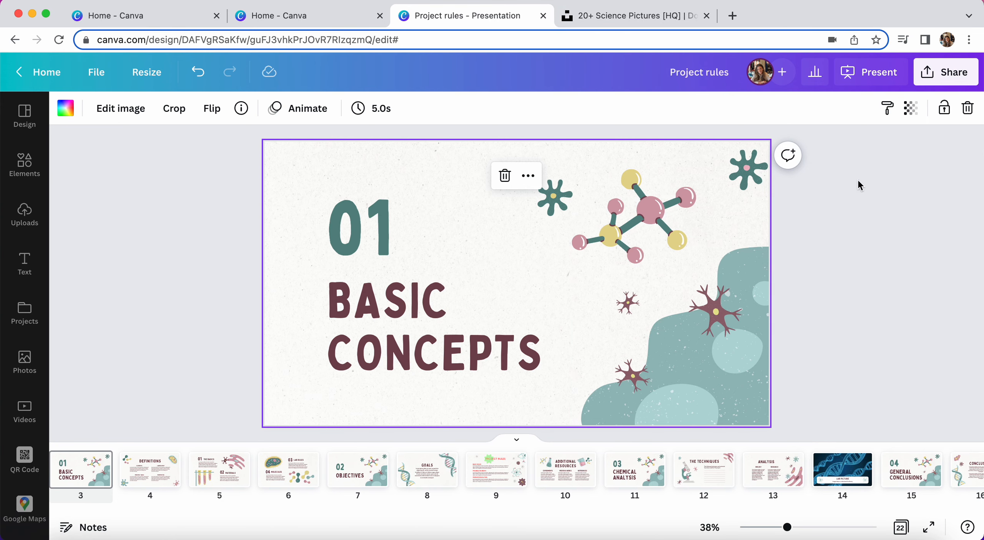
pyautogui.click(859, 185)
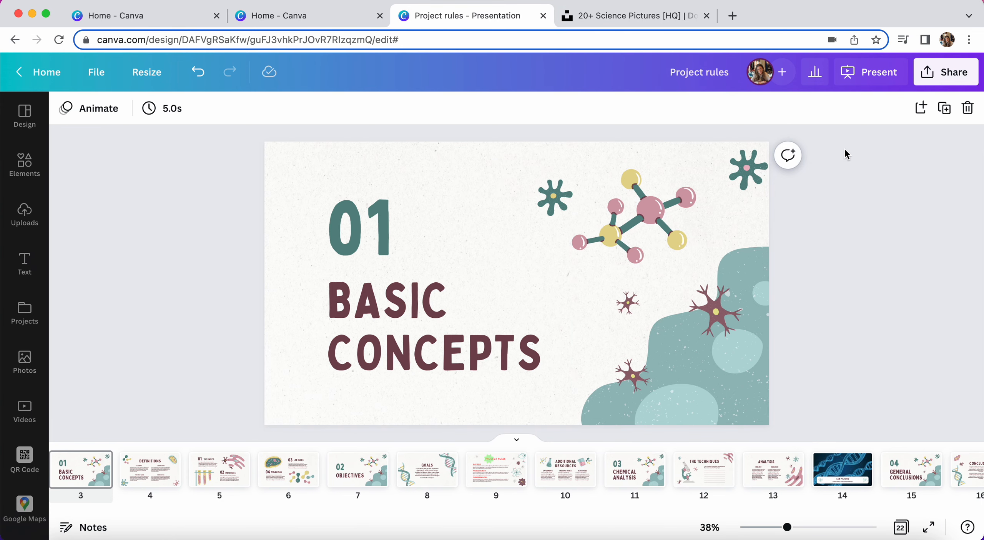
# Step: Change the presenting type from Standard to Present and record, and proceed to its recording options
pyautogui.click(891, 82)
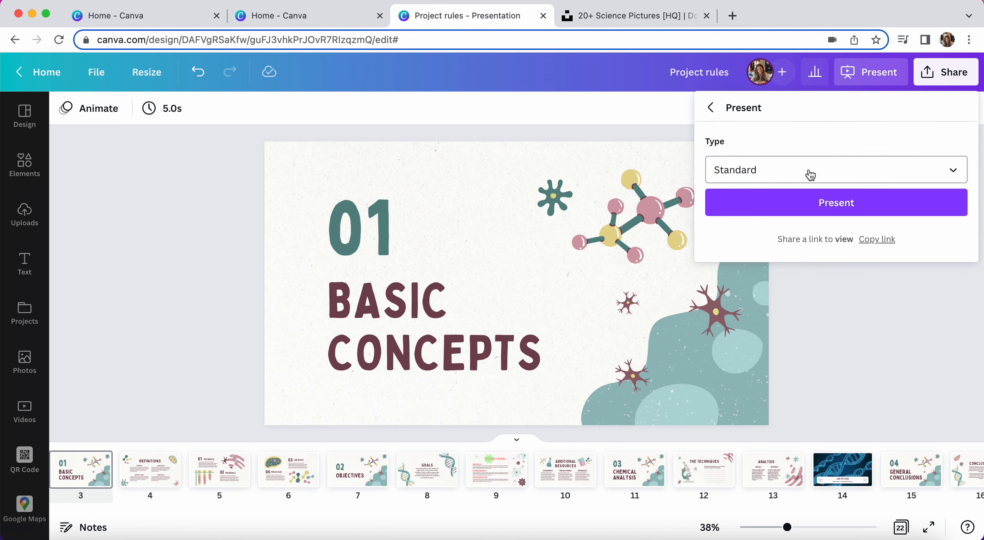
pyautogui.click(809, 173)
pyautogui.scroll(-1, 740, 309)
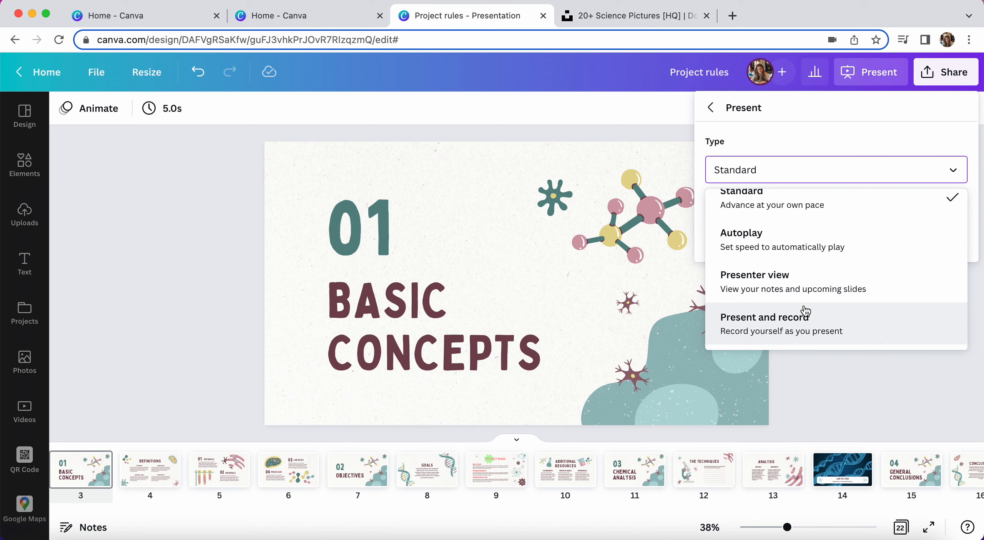
pyautogui.click(816, 328)
pyautogui.click(817, 211)
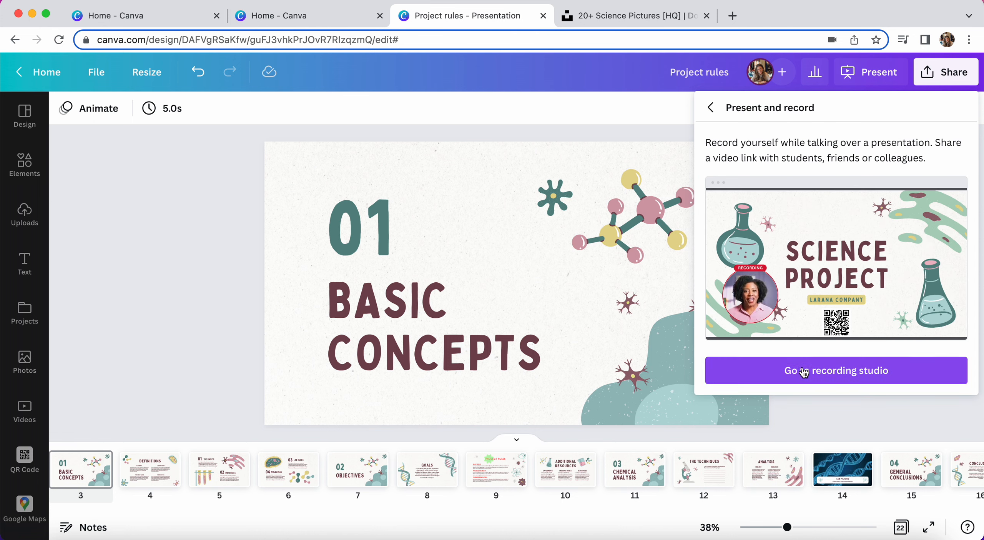
# Step: Open the recording studio to view the camera and microphone setup, and return to editing without recording
pyautogui.click(826, 361)
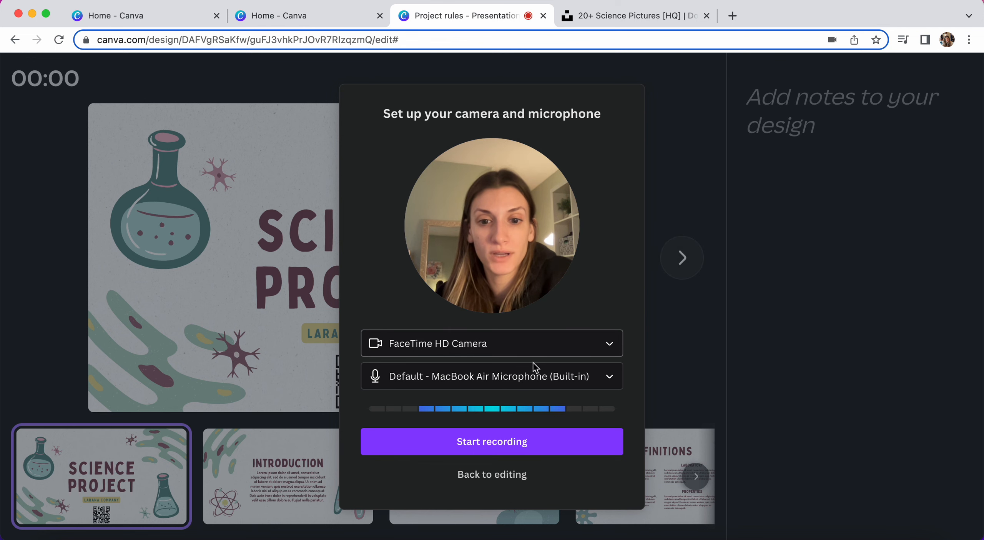
pyautogui.click(496, 476)
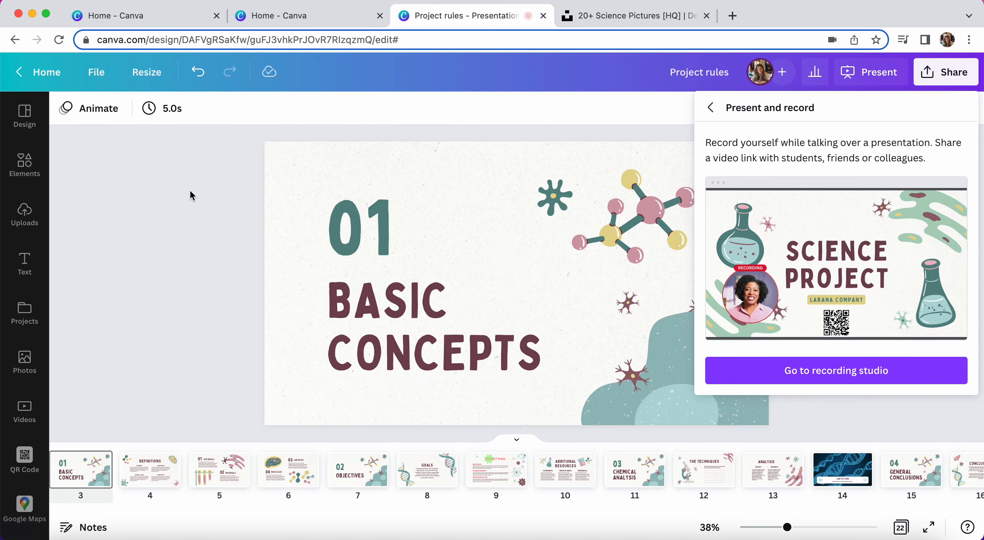
pyautogui.click(664, 114)
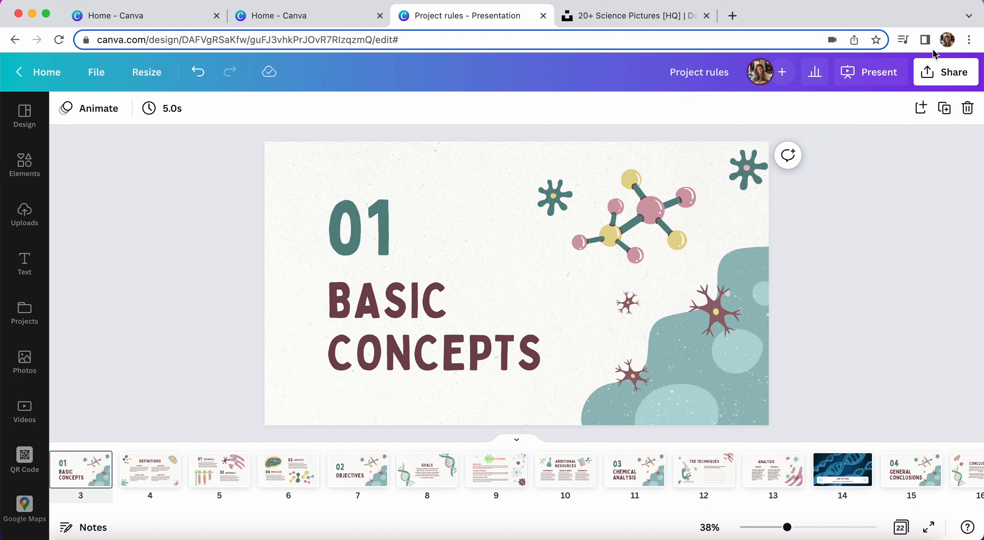
# Step: View the presentation's sharing options and its link access choices without changing who can access it
pyautogui.click(961, 72)
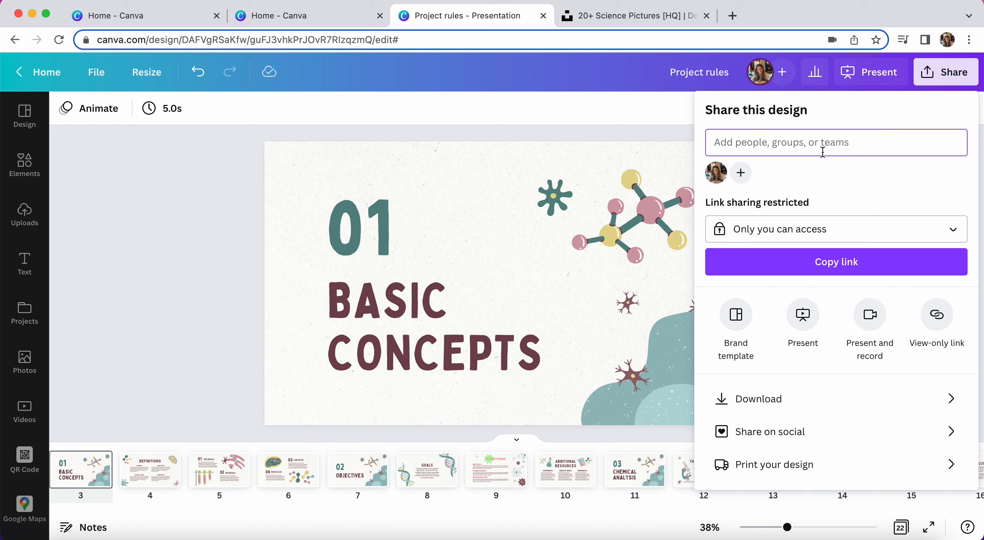
pyautogui.click(786, 228)
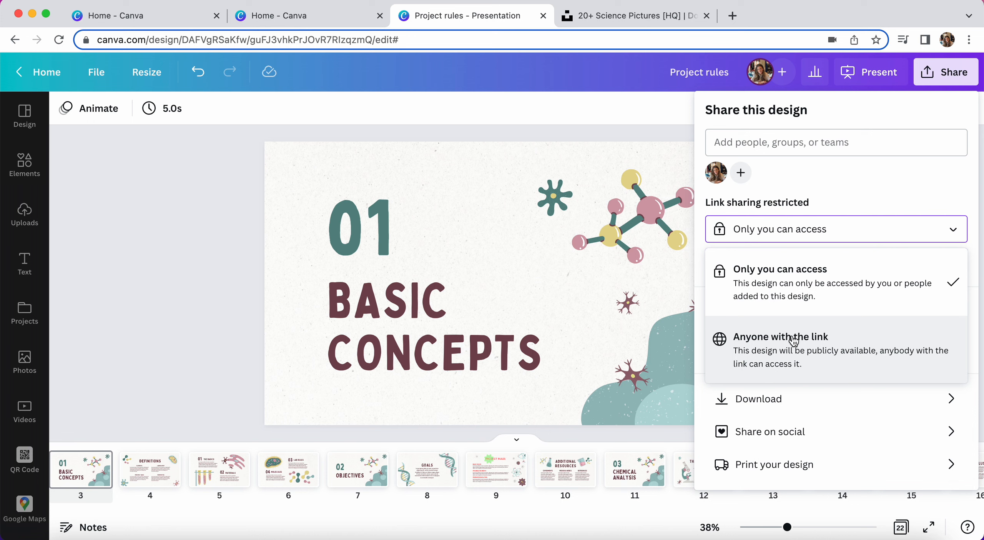
pyautogui.click(857, 181)
pyautogui.scroll(-1, 827, 340)
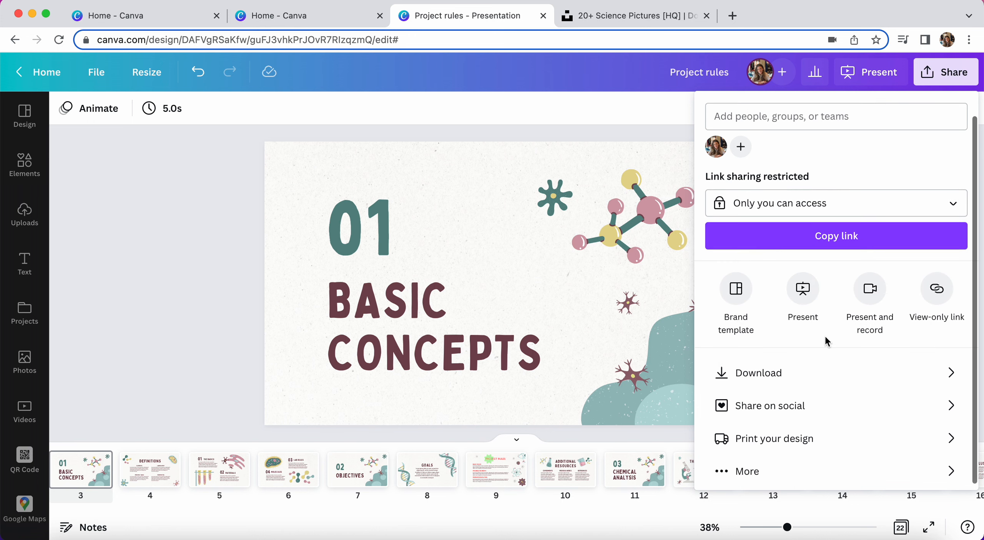
# Step: View the presentation's download settings and the available file types, keeping PNG selected
pyautogui.click(791, 371)
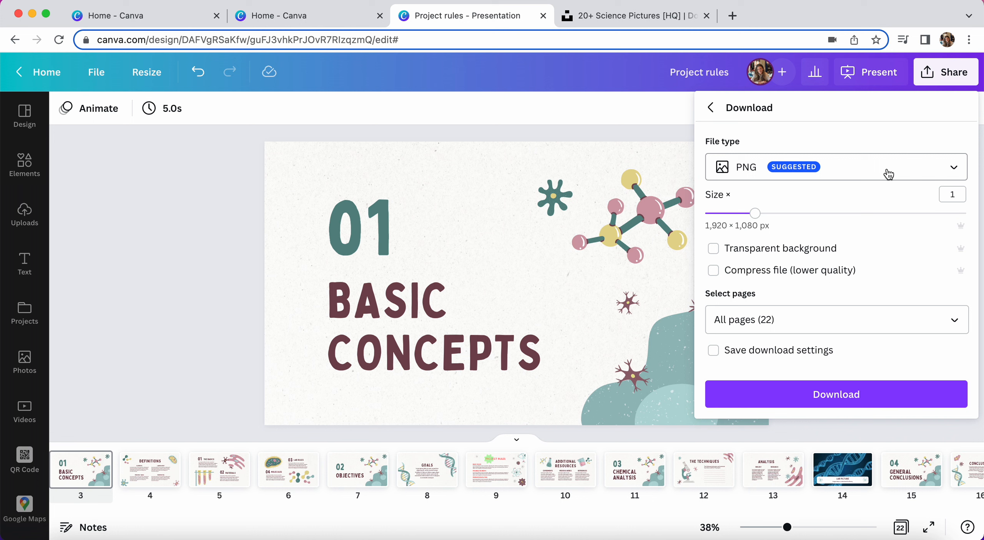
pyautogui.click(888, 173)
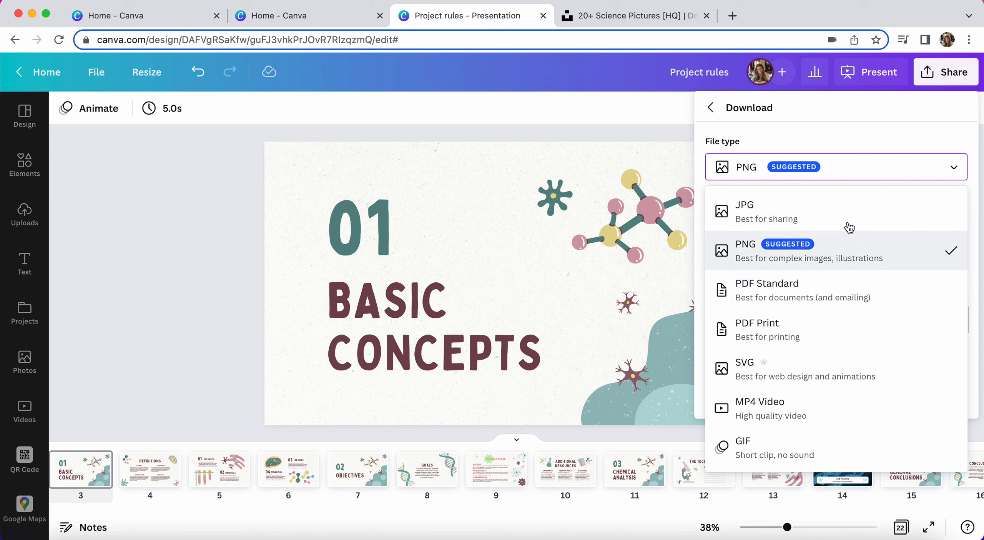
pyautogui.click(874, 134)
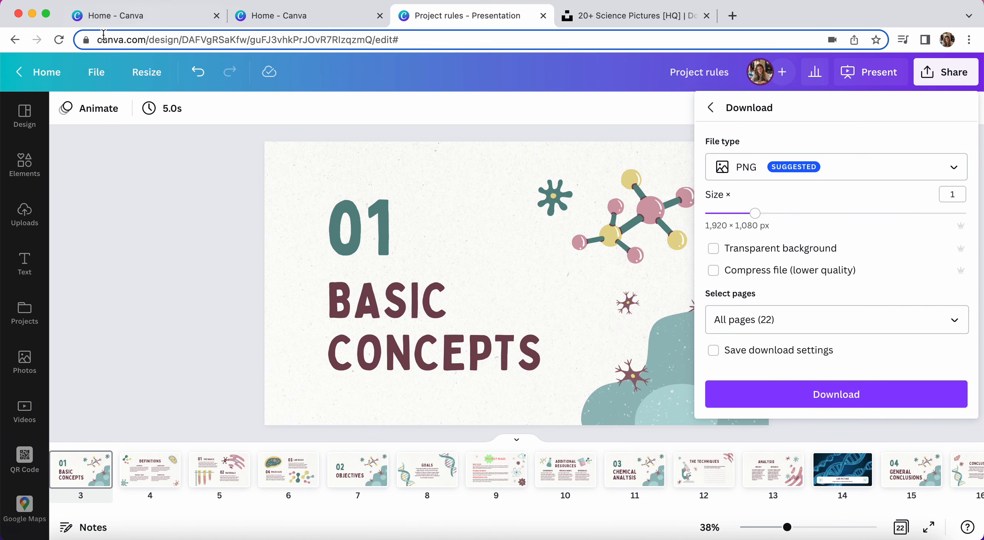
# Step: Return to the home page, look through the recent designs, and view the Templates page before going back
pyautogui.click(45, 72)
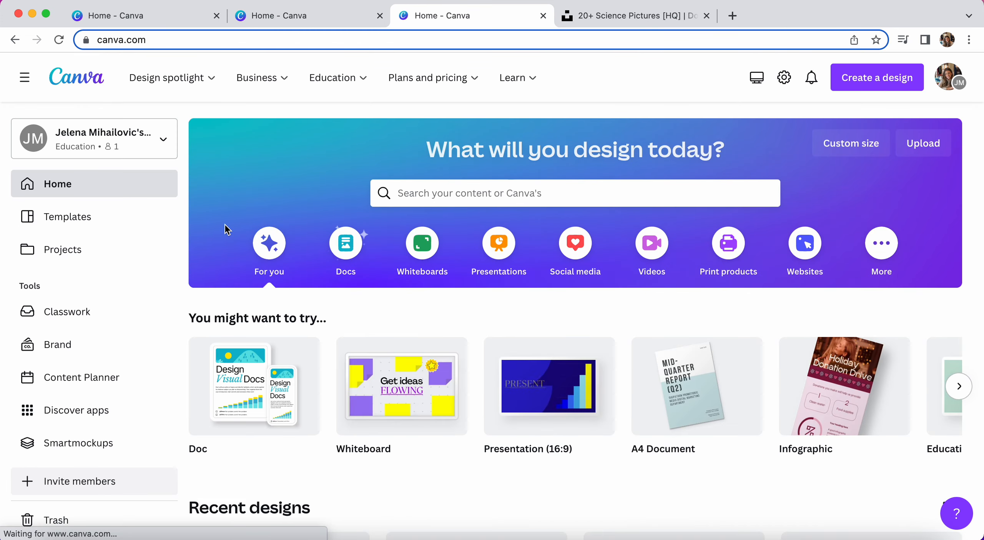
pyautogui.scroll(-3, 505, 405)
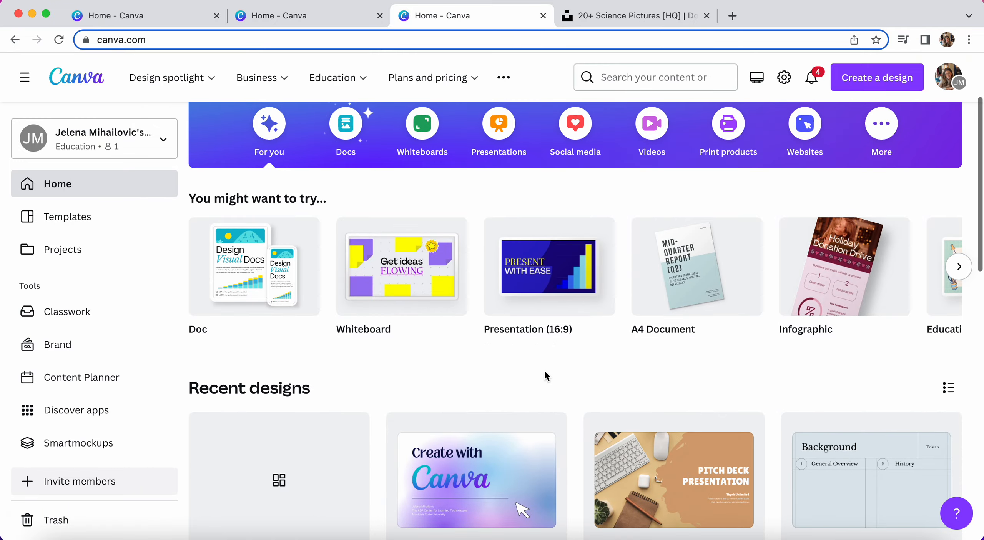
pyautogui.scroll(-3, 544, 371)
pyautogui.scroll(-3, 570, 433)
pyautogui.scroll(-5, 570, 434)
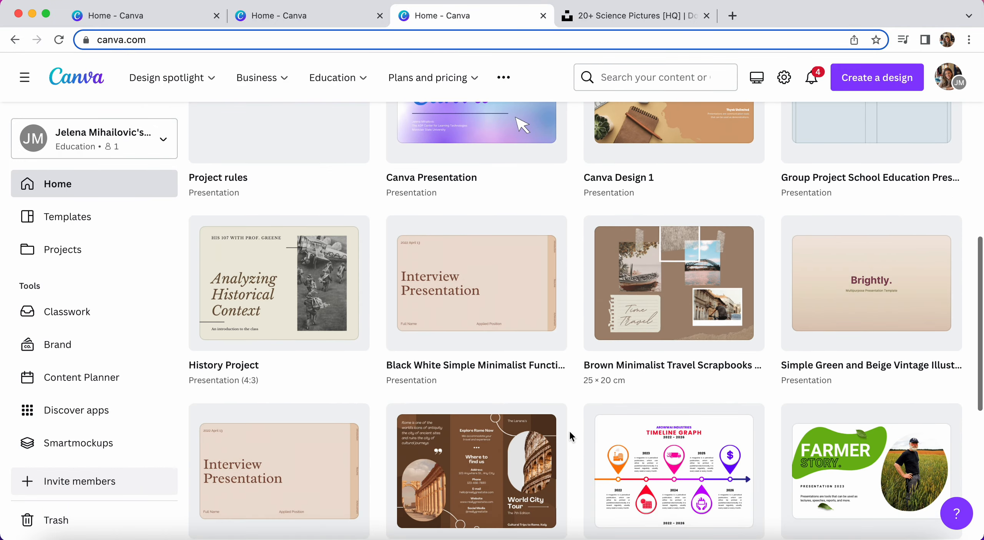
pyautogui.scroll(5, 571, 435)
pyautogui.scroll(5, 572, 436)
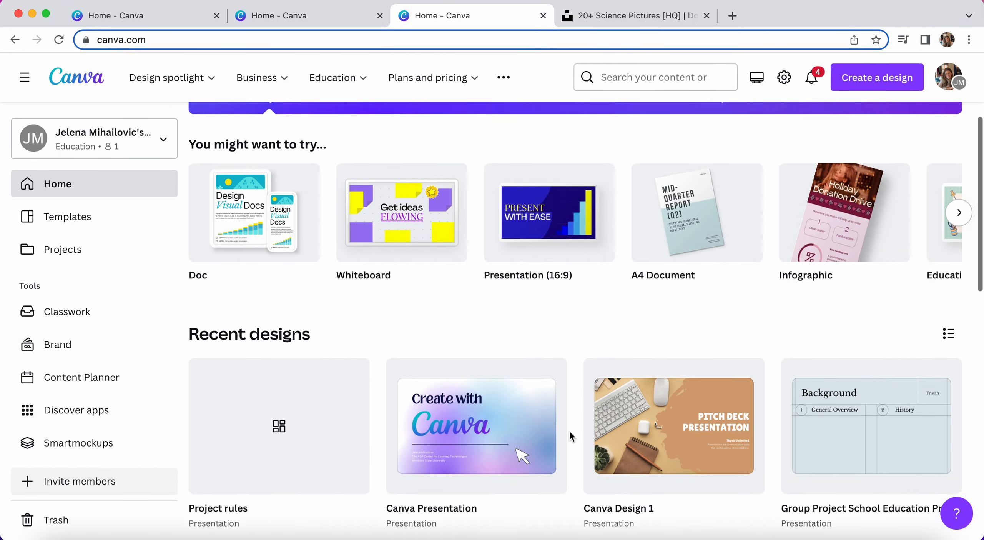
pyautogui.click(69, 217)
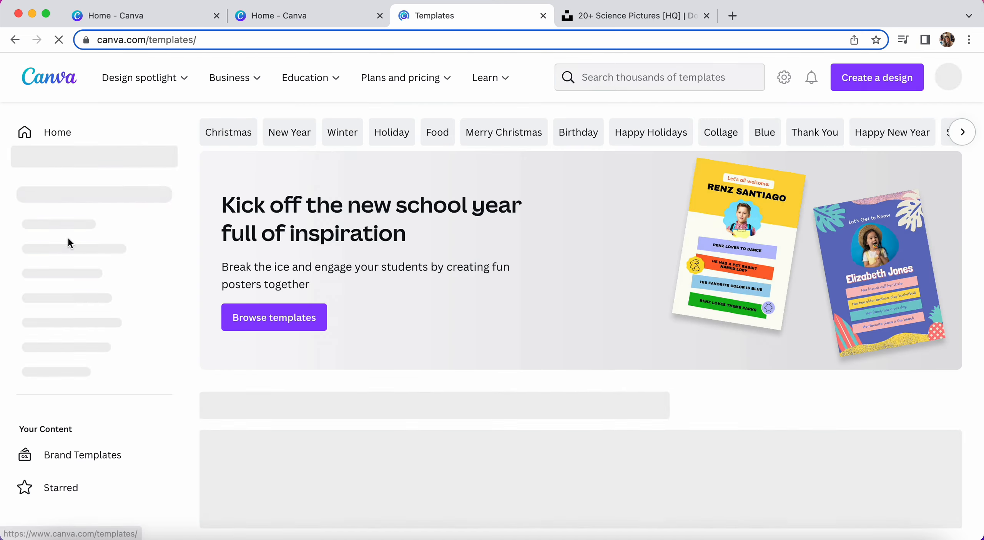
pyautogui.click(14, 39)
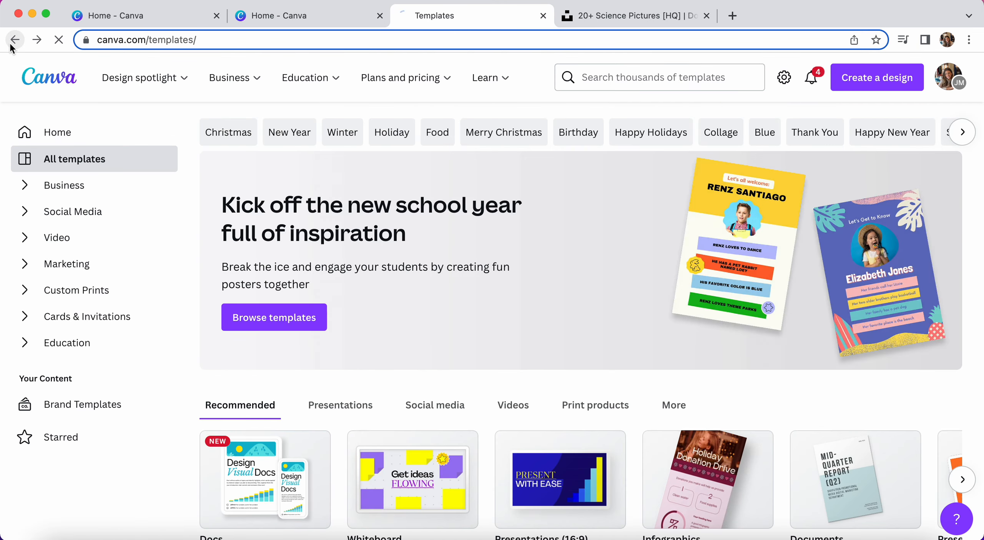
# Step: Open Projects, expand the list of designs, and browse down to the TikTok Presentation
pyautogui.click(65, 251)
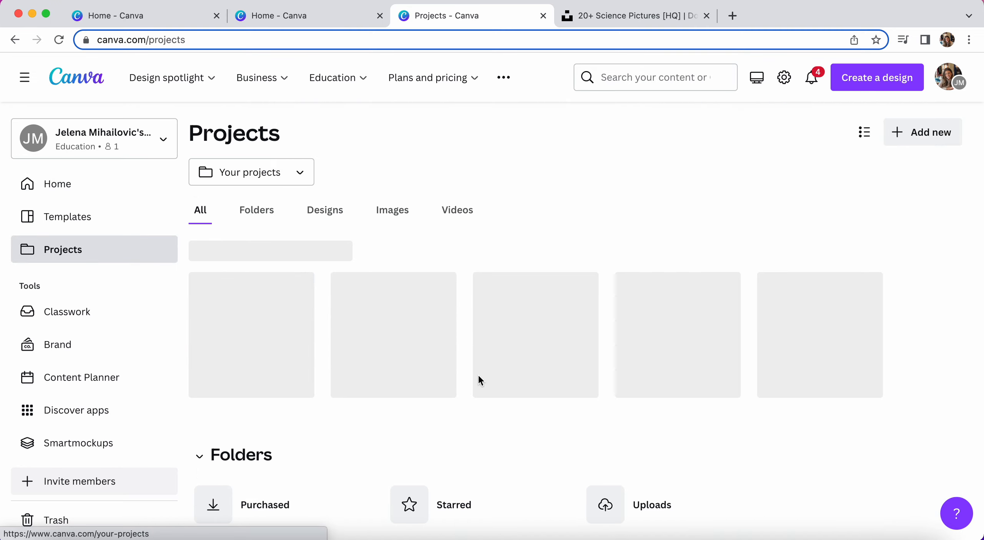
pyautogui.scroll(-10, 474, 457)
pyautogui.scroll(-7, 476, 460)
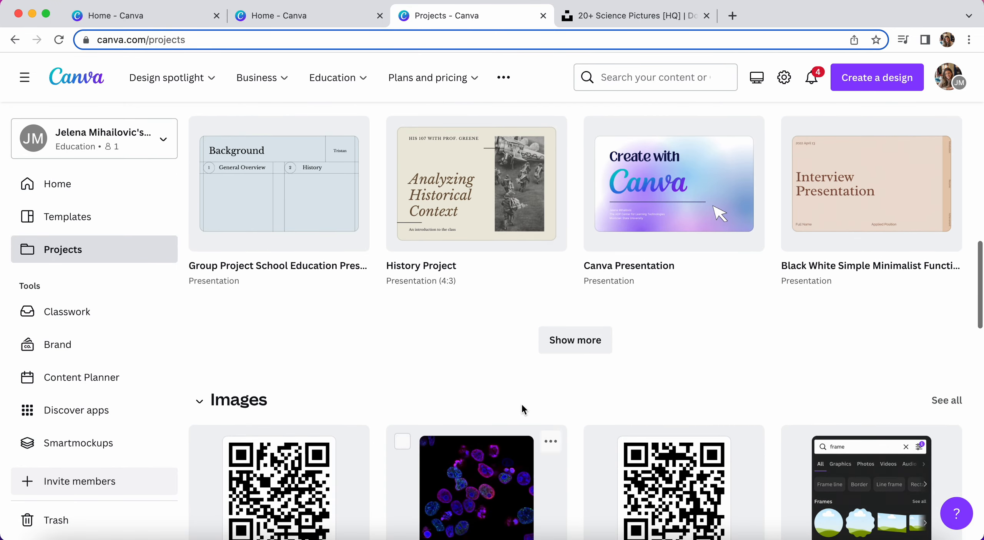
pyautogui.click(576, 336)
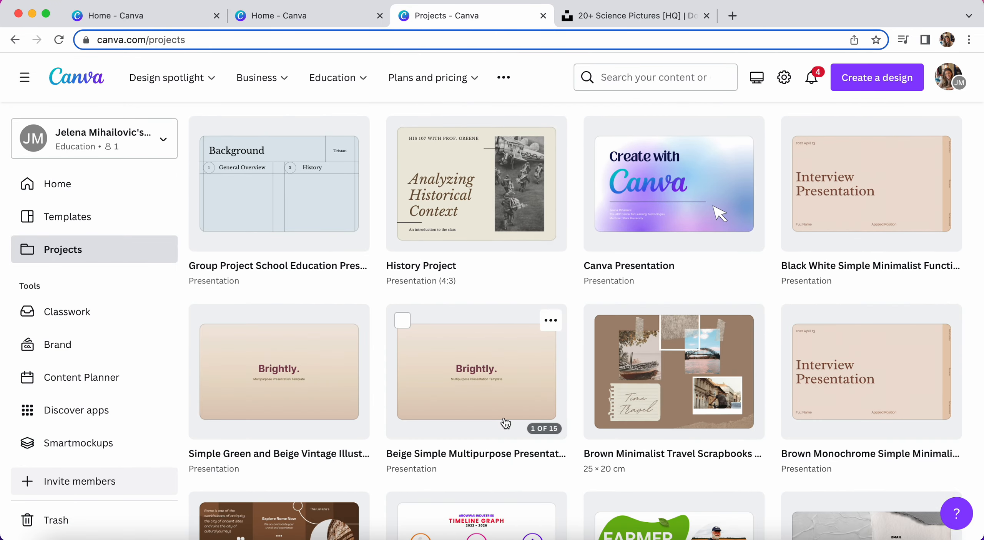
pyautogui.scroll(-9, 503, 419)
pyautogui.click(564, 395)
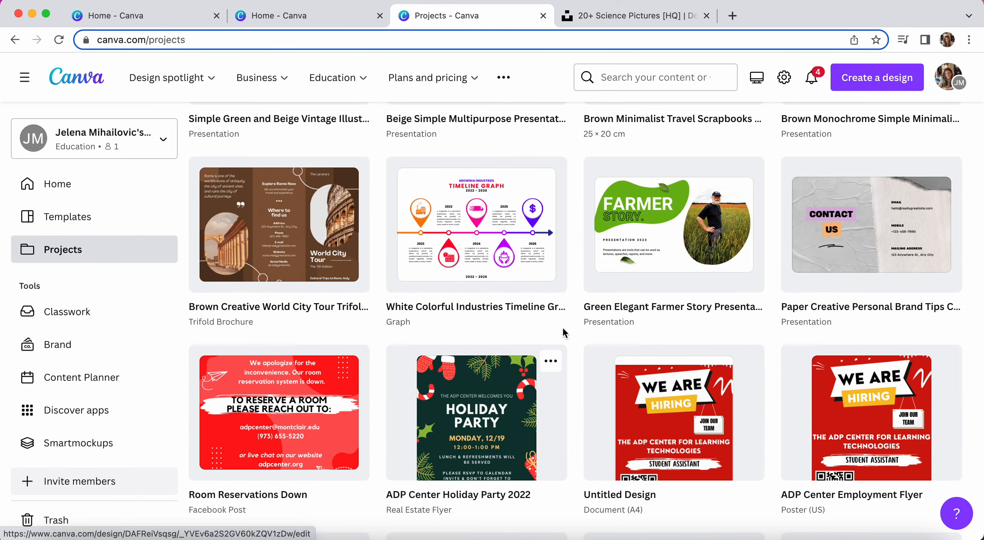
pyautogui.scroll(-7, 565, 308)
pyautogui.scroll(-3, 568, 307)
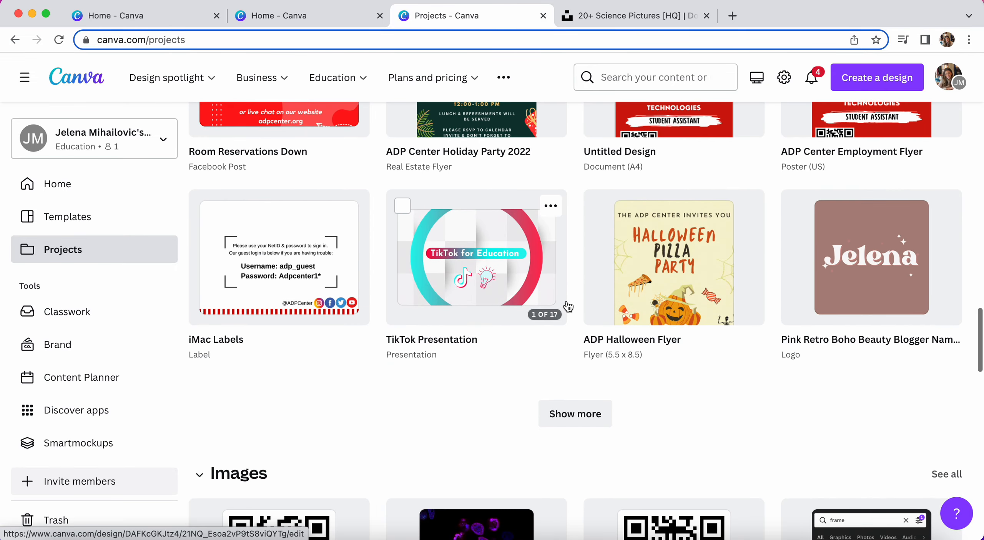
# Step: Open the TikTok Presentation, collapse the side panel, and page through the slides to the Stitches page
pyautogui.click(510, 236)
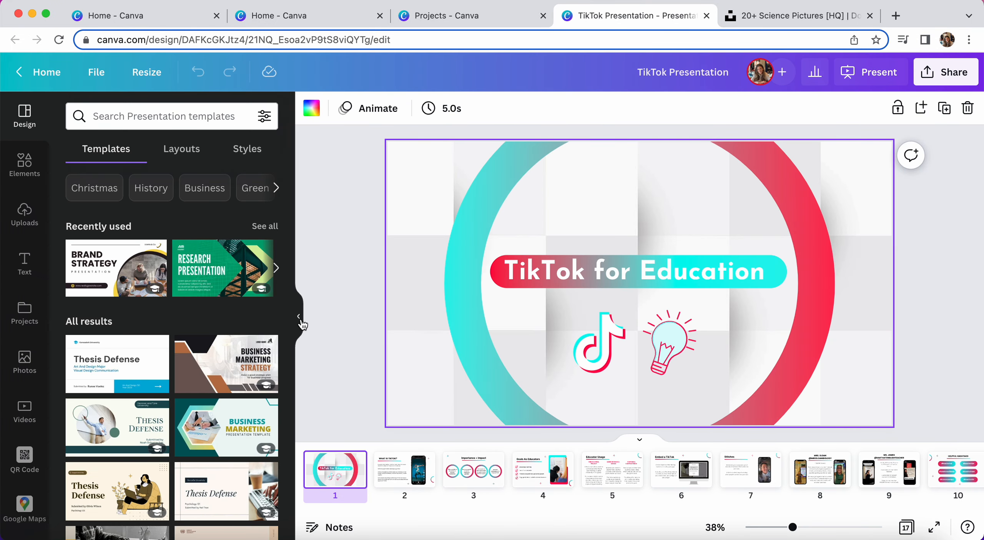
pyautogui.click(299, 318)
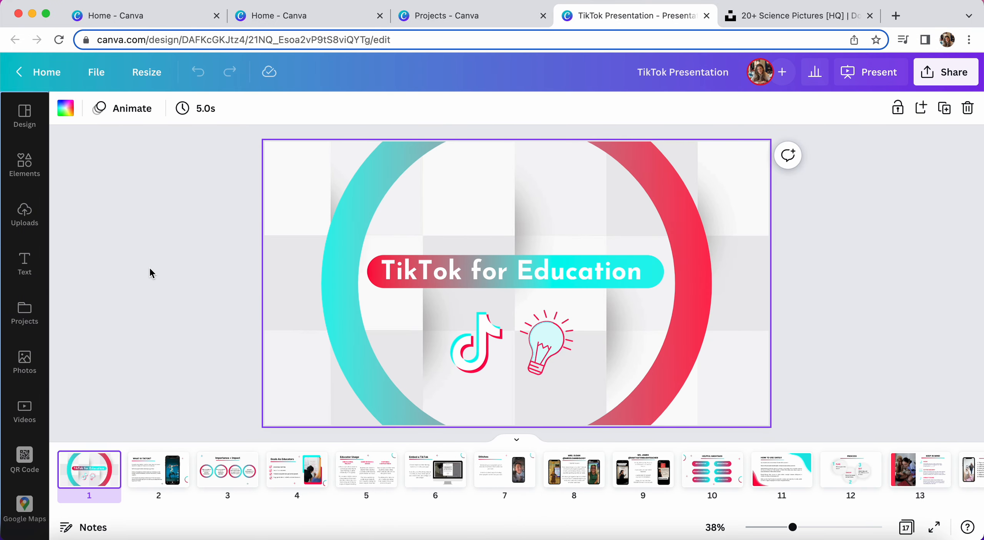
pyautogui.press('Right')
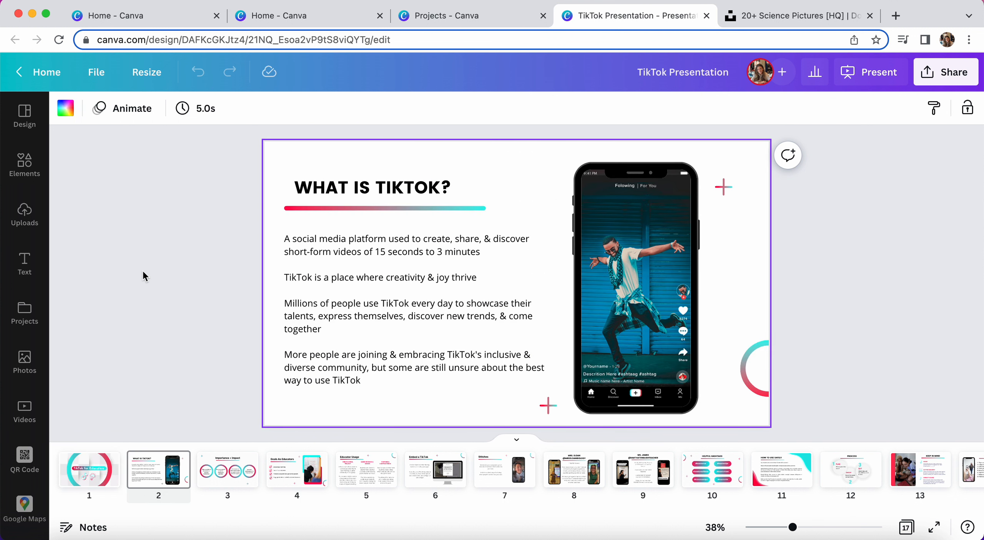
pyautogui.press('Right')
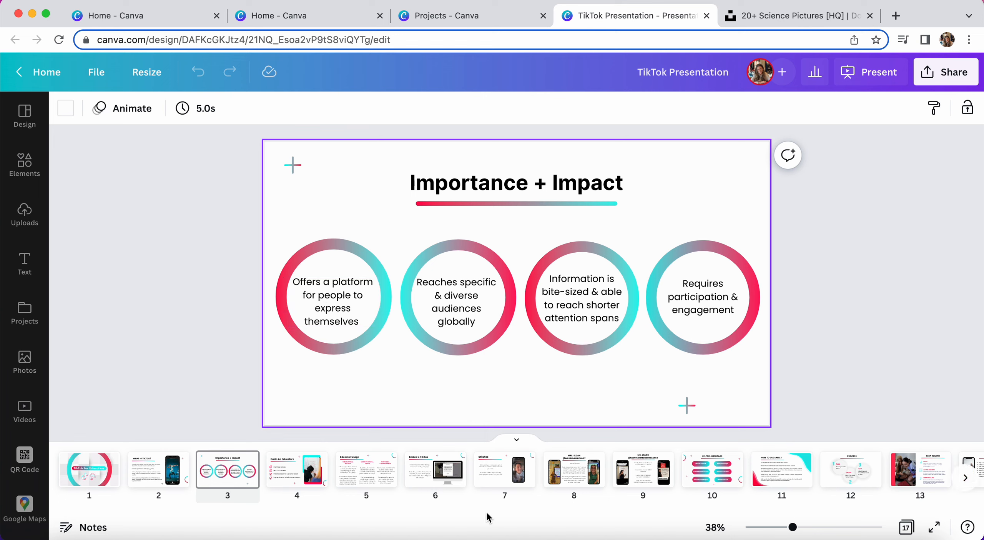
pyautogui.press('Right')
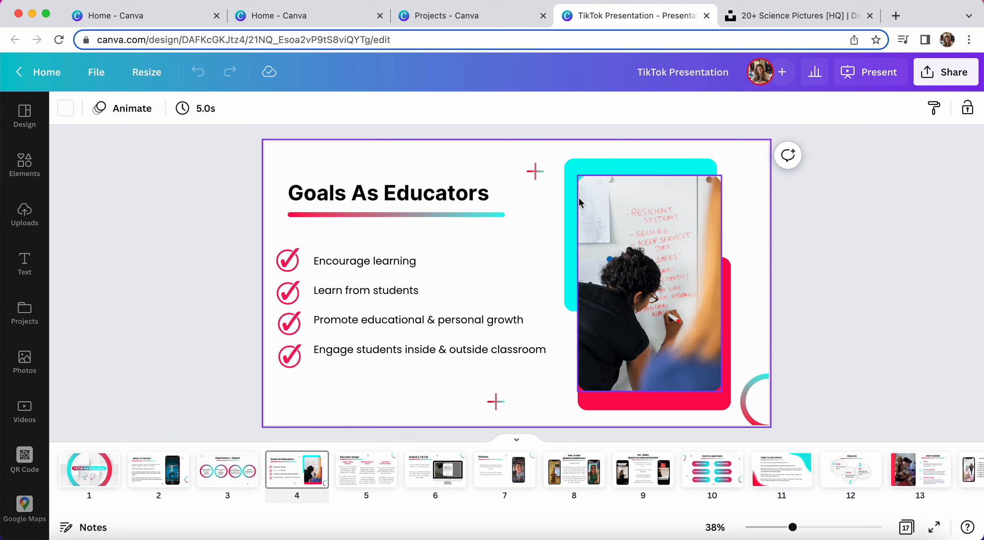
pyautogui.scroll(-2, 545, 381)
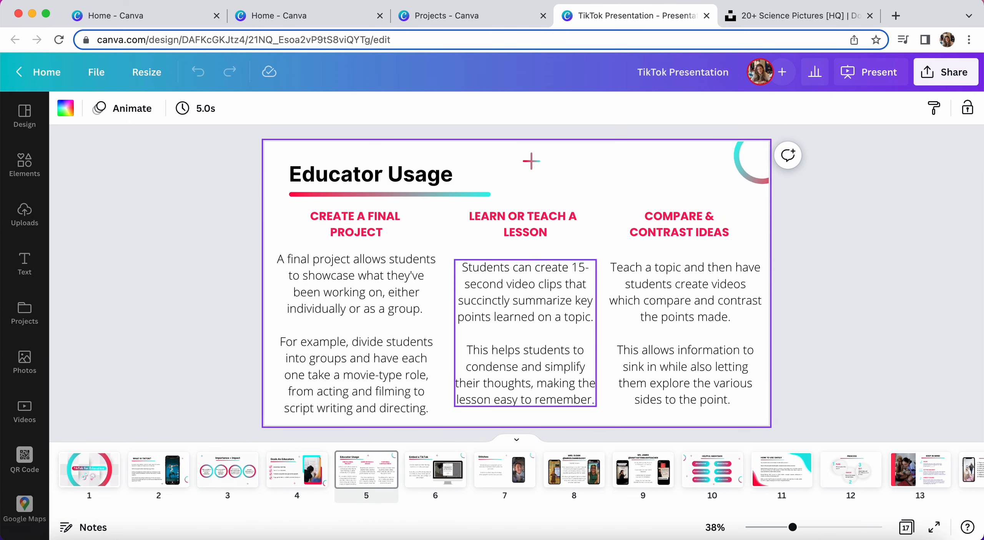
pyautogui.scroll(-2, 545, 380)
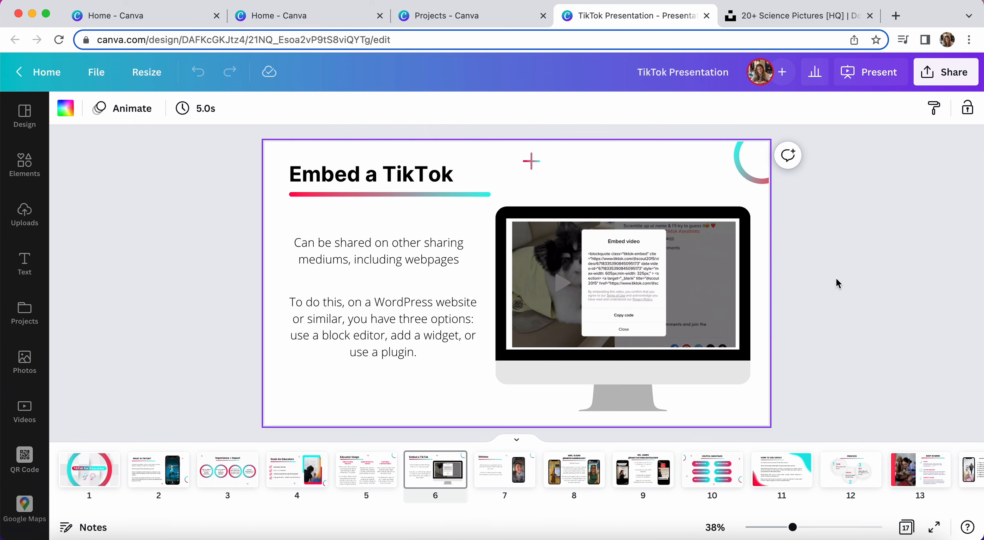
pyautogui.scroll(-2, 837, 284)
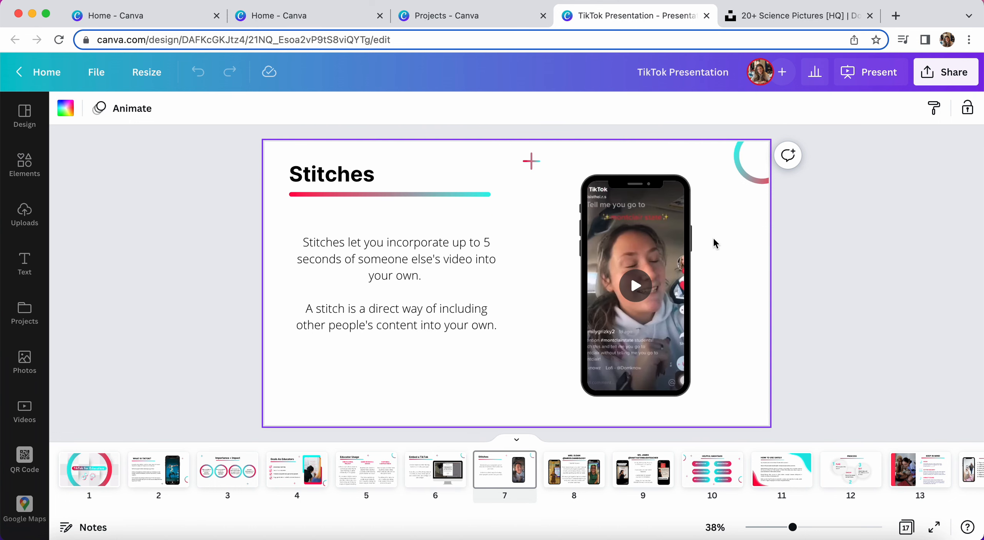
# Step: Play the phone video on the Stitches page briefly and pause it
pyautogui.click(636, 286)
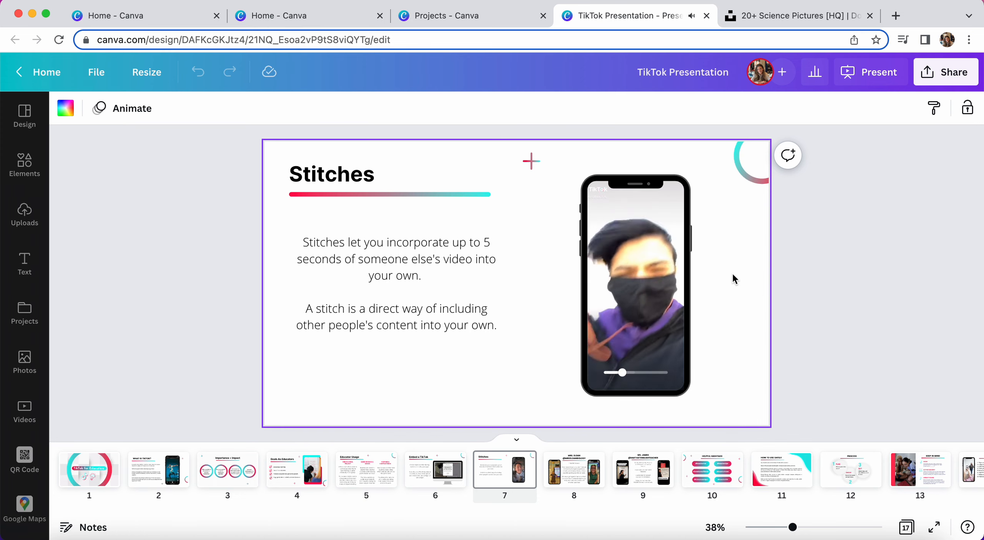
pyautogui.click(638, 289)
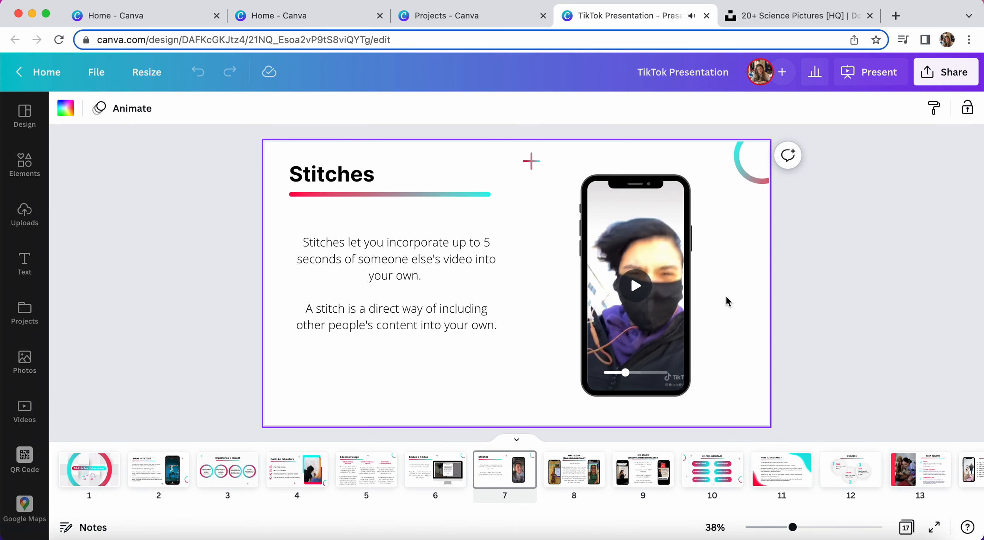
pyautogui.click(772, 349)
# Step: Advance through the remaining example slides to the How to Use Safely page
pyautogui.press('Right')
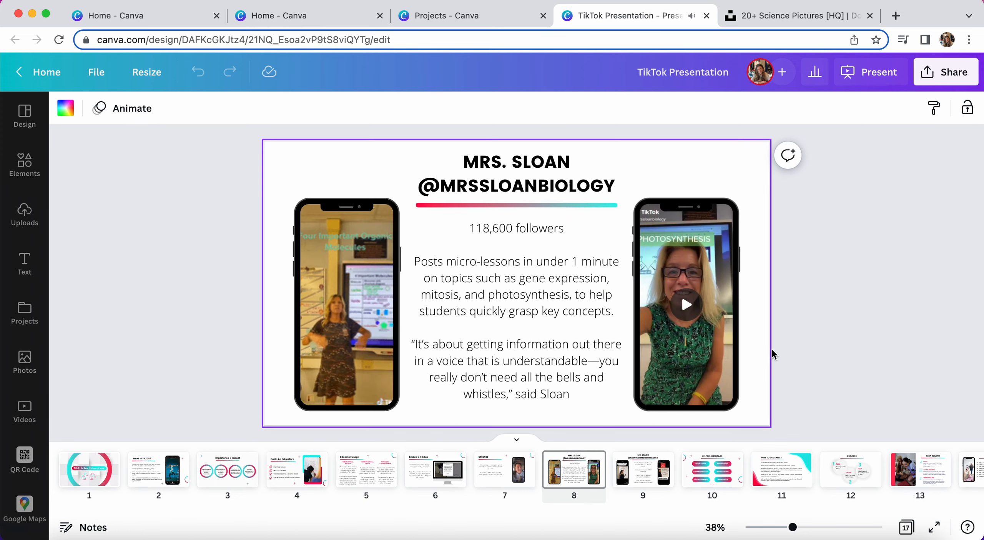
pyautogui.press('Right')
pyautogui.press('Right')
pyautogui.press('Right')
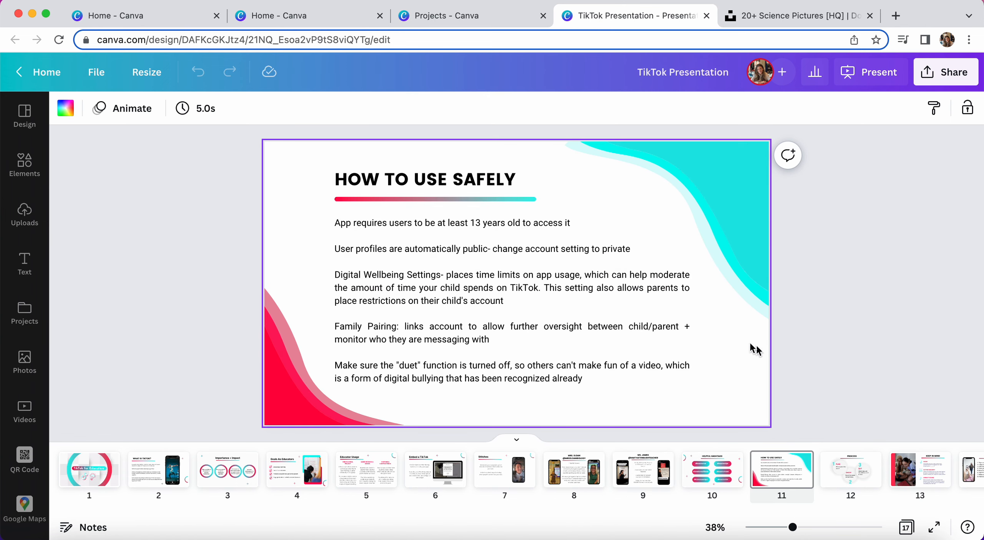
# Step: Return to the home page and view the popular design types in the Social media category
pyautogui.click(43, 71)
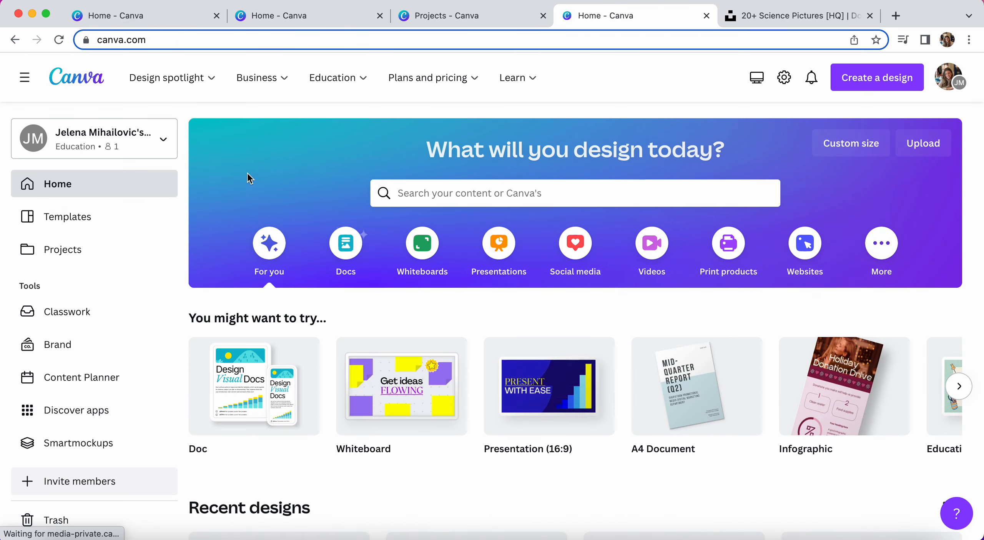
pyautogui.scroll(-7, 538, 385)
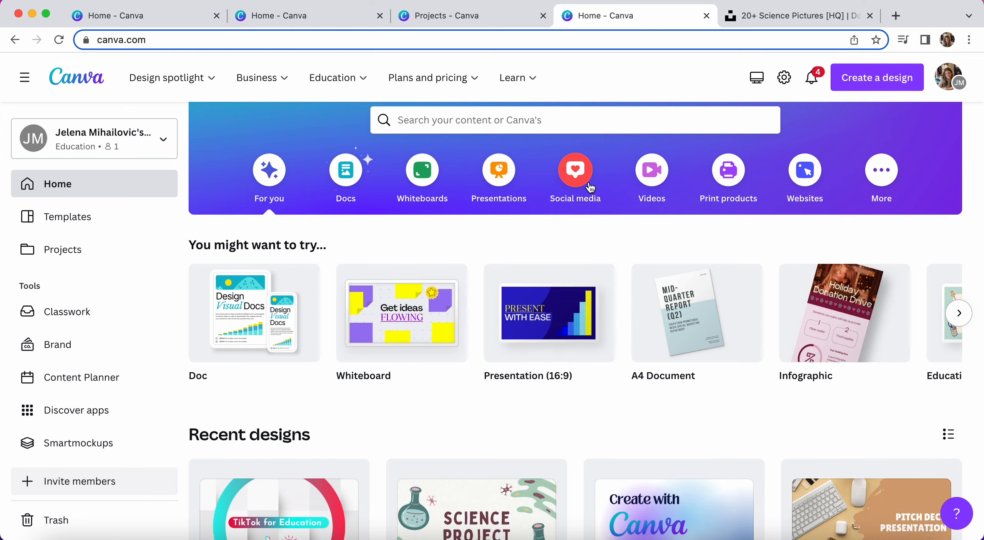
pyautogui.scroll(4, 601, 257)
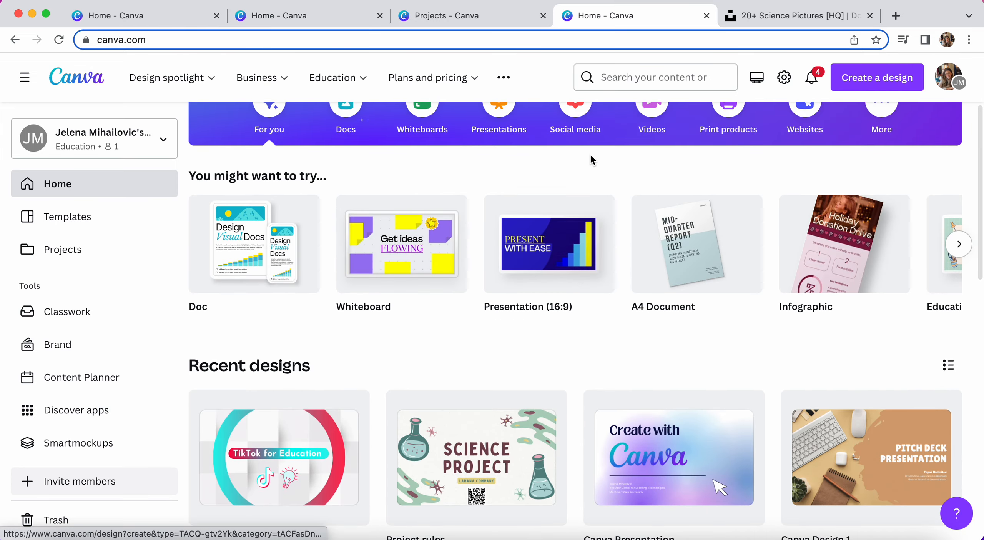
pyautogui.click(583, 126)
pyautogui.scroll(4, 472, 423)
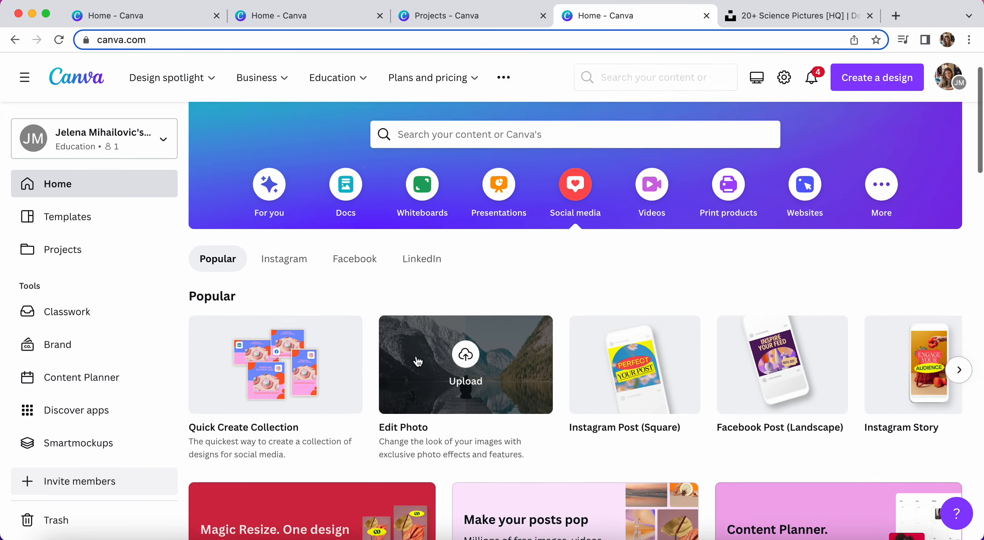